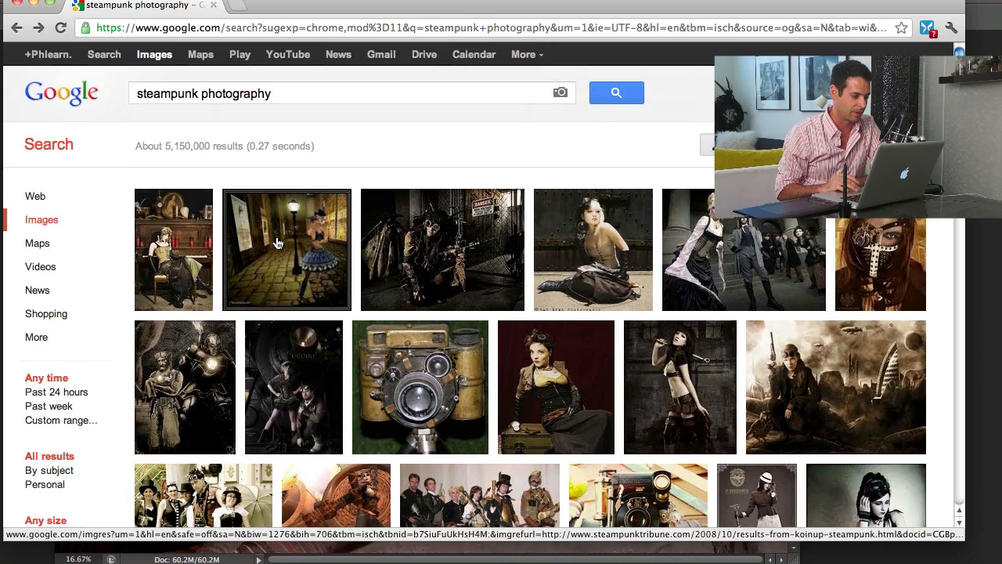
Browse the steampunk photography image results to examine their typical colours, tones and lighting
{"action": "scroll", "coordinate": [428, 158], "scroll_direction": "down", "scroll_amount": 10}
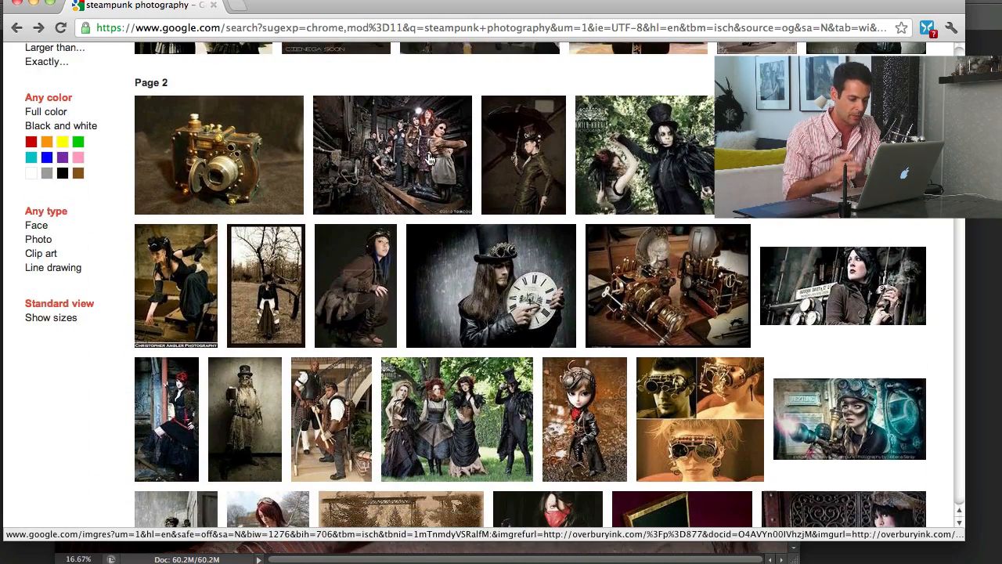
{"action": "scroll", "coordinate": [428, 159], "scroll_direction": "down", "scroll_amount": 5}
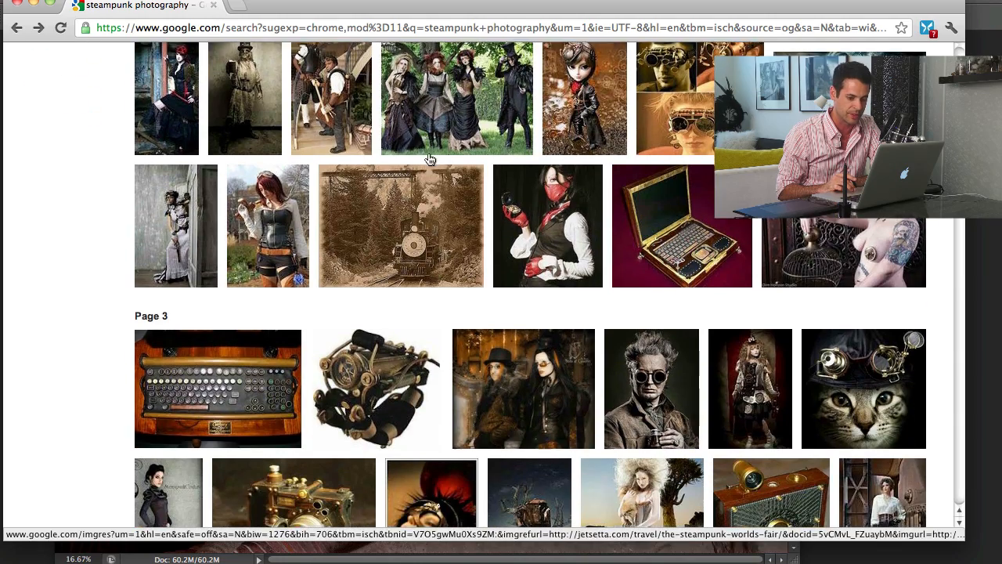
{"action": "scroll", "coordinate": [428, 159], "scroll_direction": "down", "scroll_amount": 5}
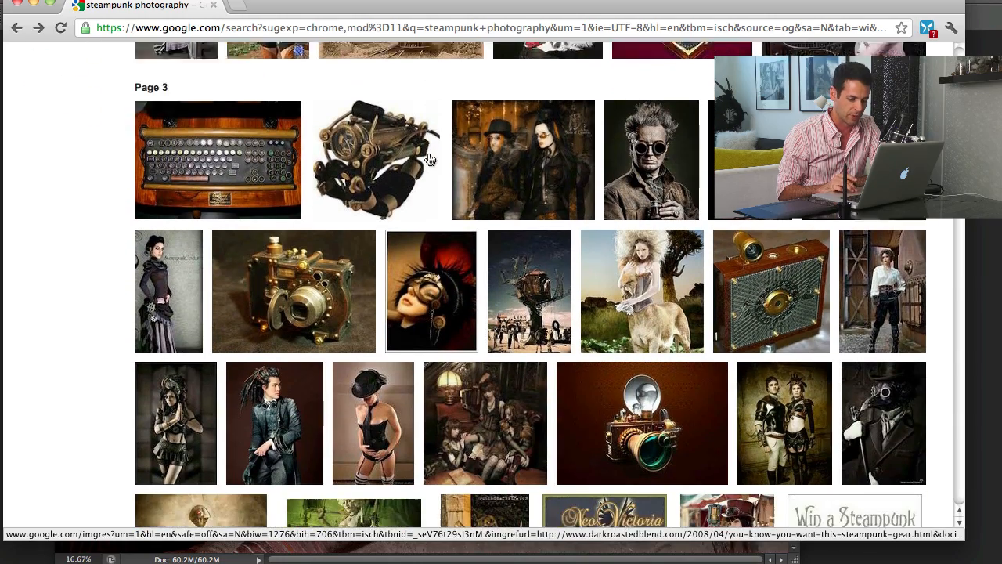
{"action": "scroll", "coordinate": [428, 159], "scroll_direction": "down", "scroll_amount": 5}
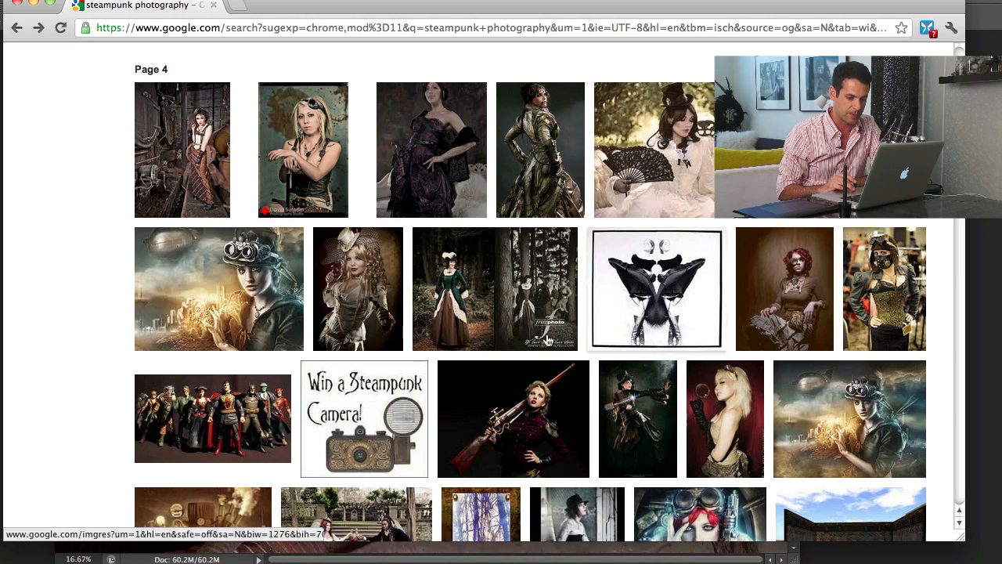
{"action": "scroll", "coordinate": [671, 354], "scroll_direction": "down", "scroll_amount": 3}
{"action": "scroll", "coordinate": [672, 354], "scroll_direction": "down", "scroll_amount": 2}
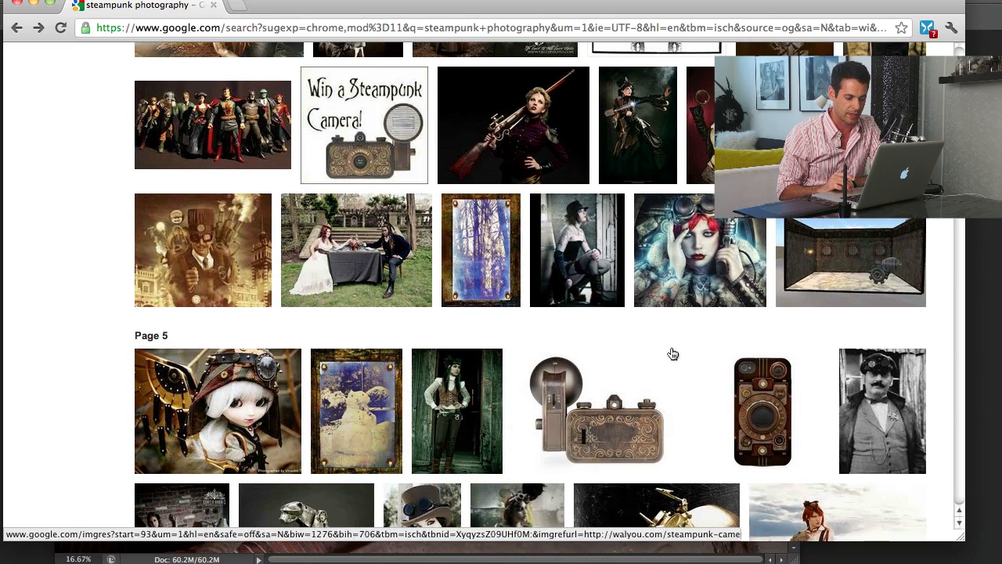
{"action": "scroll", "coordinate": [671, 354], "scroll_direction": "down", "scroll_amount": 2}
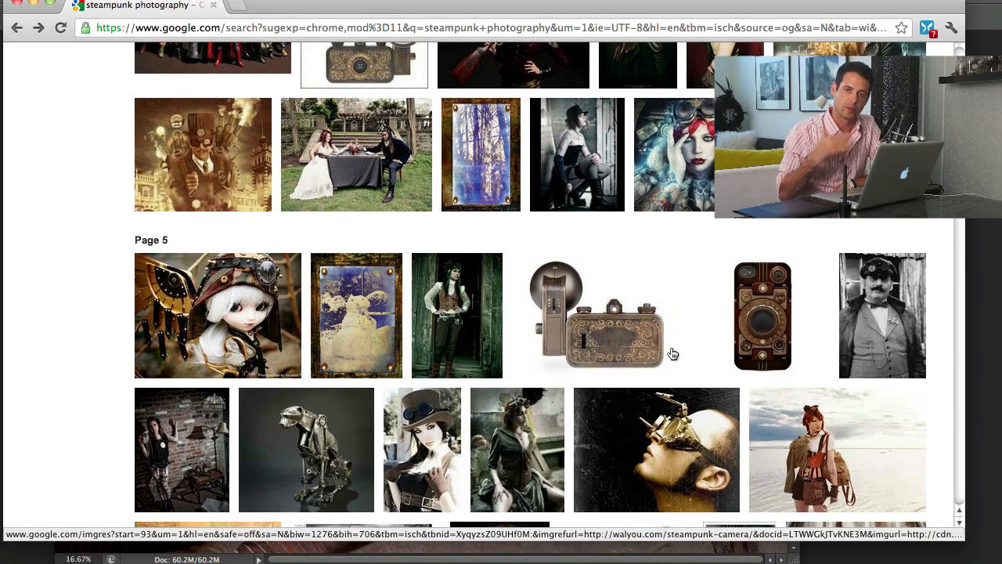
{"action": "scroll", "coordinate": [671, 354], "scroll_direction": "down", "scroll_amount": 5}
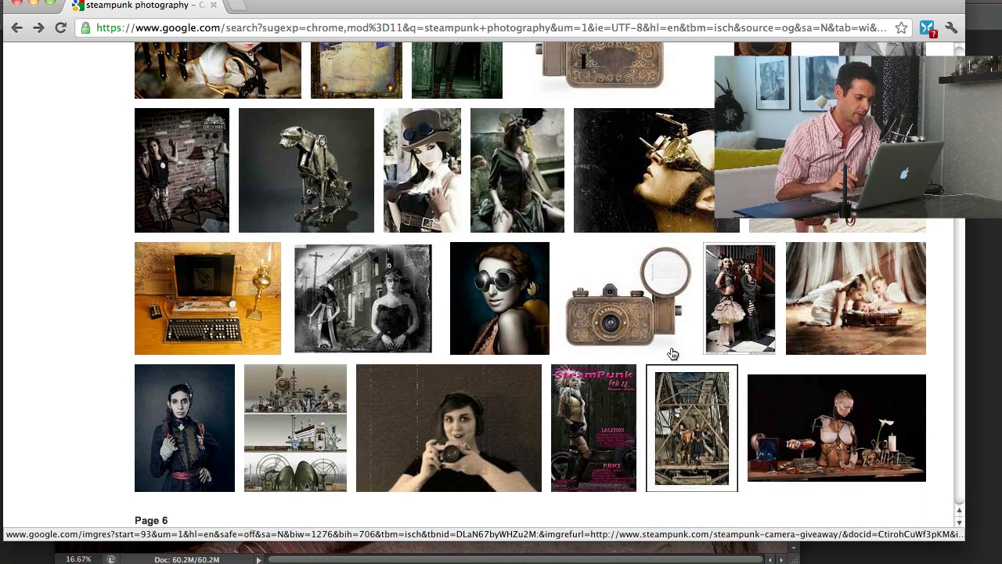
Open the image of the steampunk couple in front of the locomotive, then return to the image results
{"action": "scroll", "coordinate": [671, 354], "scroll_direction": "up", "scroll_amount": 20}
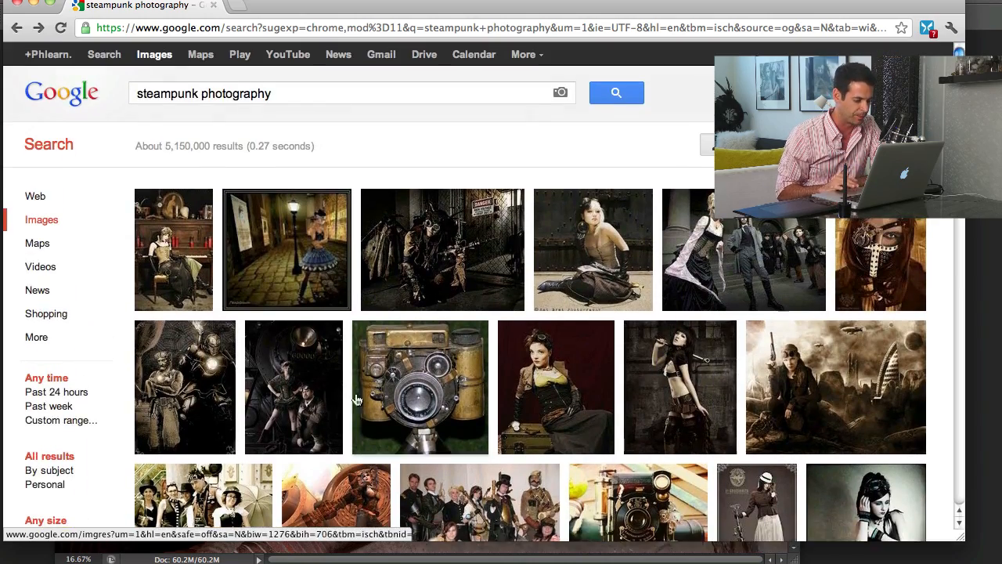
{"action": "left_click", "coordinate": [298, 389]}
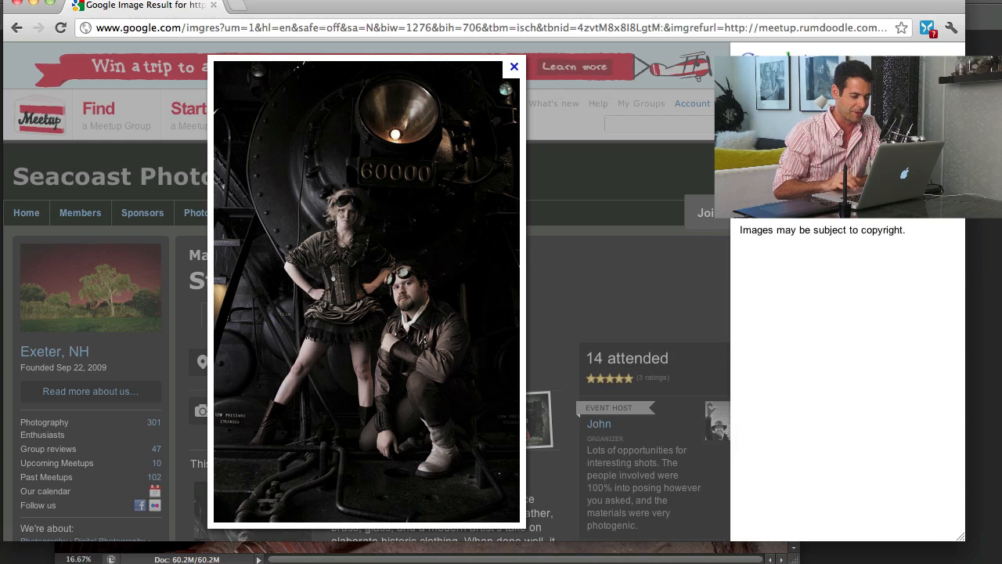
{"action": "key", "text": "BackSpace"}
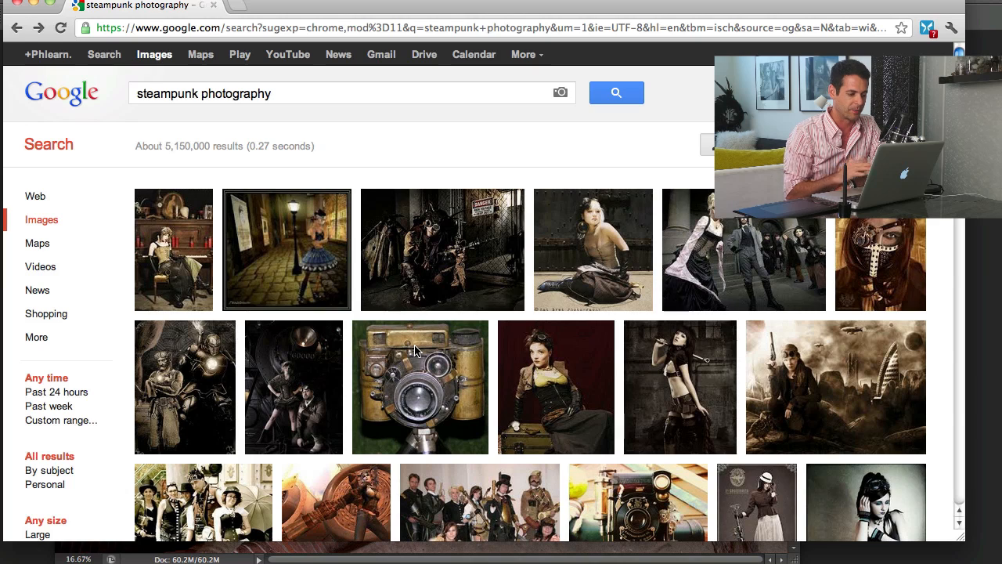
Switch to Photoshop and collapse the empty Properties panel so the staircase portrait is less covered
{"action": "left_click", "coordinate": [461, 218]}
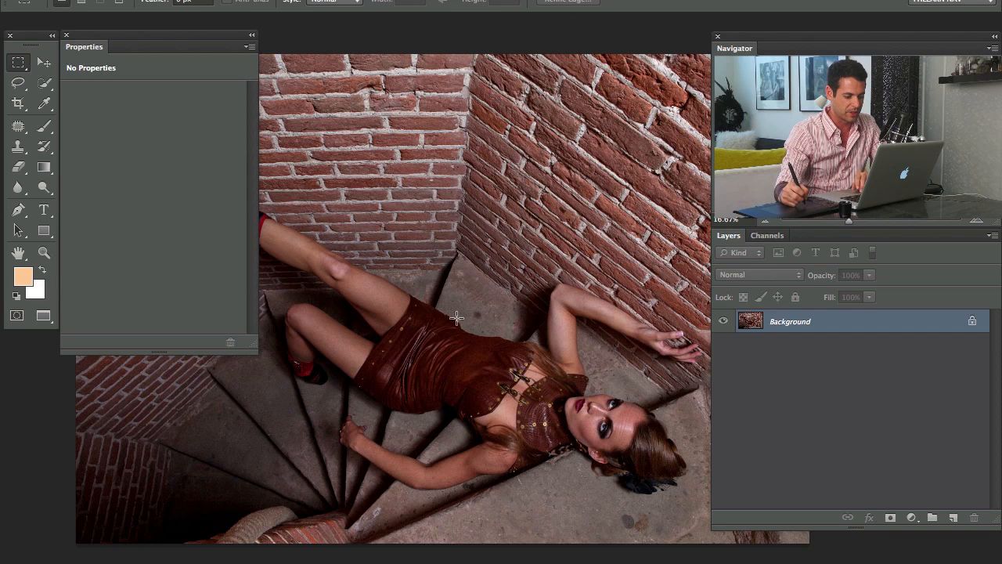
{"action": "left_click_drag", "start_coordinate": [522, 363], "coordinate": [524, 340]}
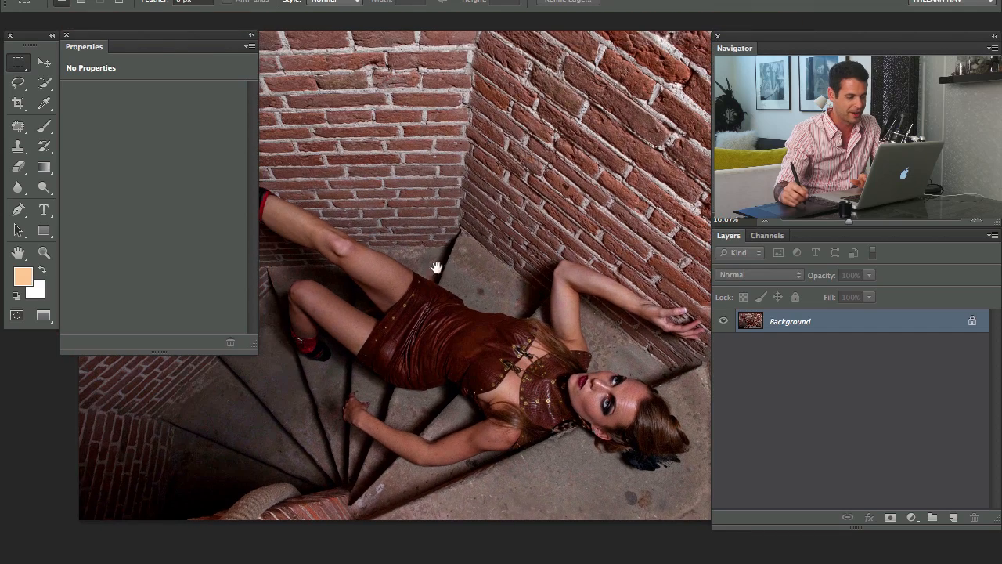
{"action": "left_click", "coordinate": [252, 38]}
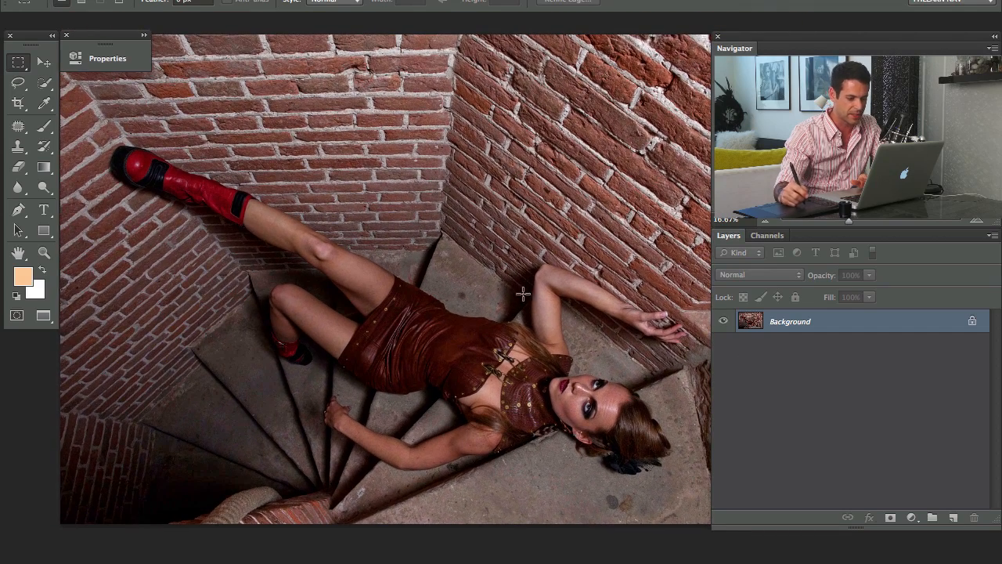
Add a Hue/Saturation adjustment layer above the Background and target its Reds range
{"action": "left_click", "coordinate": [911, 518]}
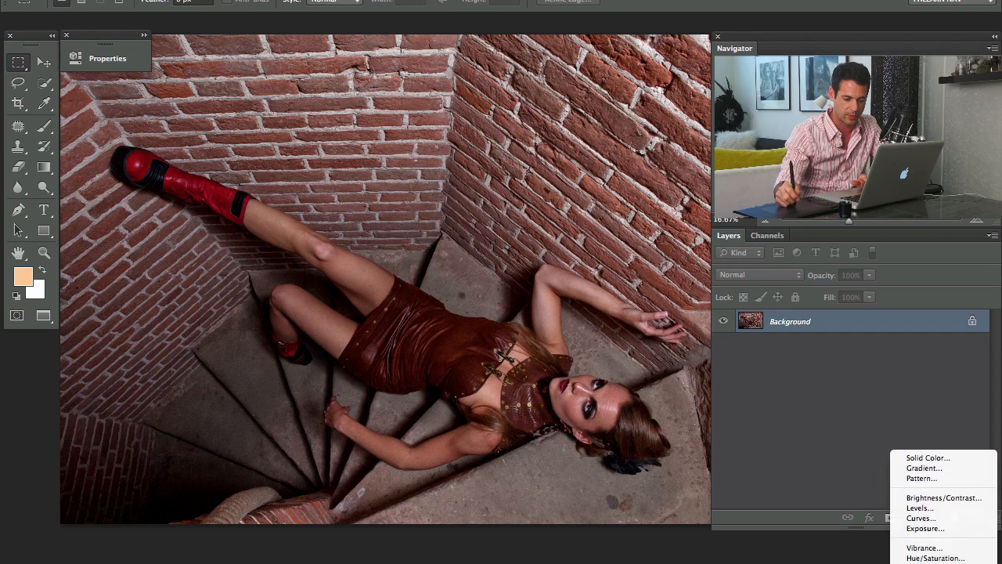
{"action": "left_click", "coordinate": [935, 496]}
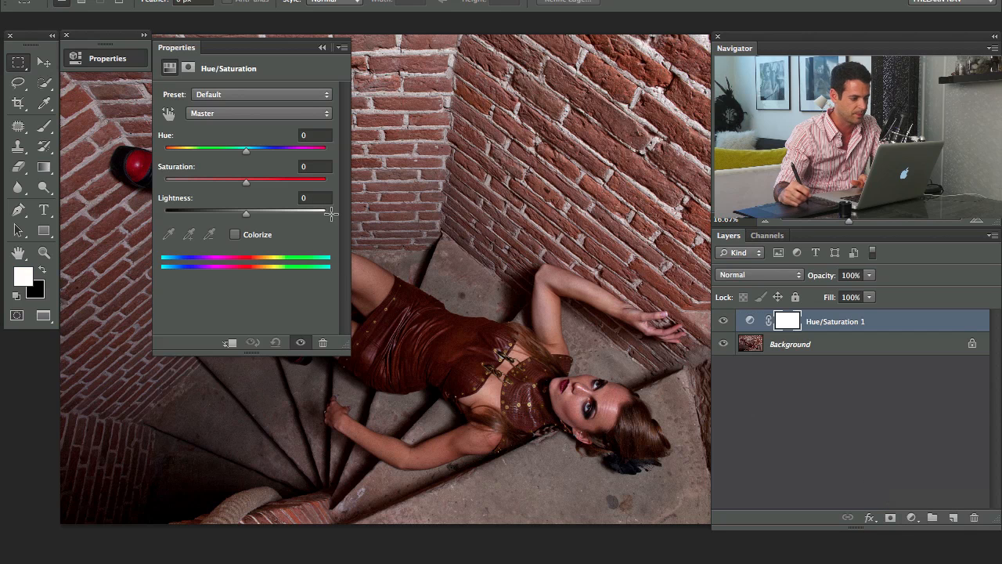
{"action": "left_click_drag", "start_coordinate": [176, 47], "coordinate": [99, 90]}
{"action": "left_click", "coordinate": [127, 156]}
{"action": "left_click", "coordinate": [130, 167]}
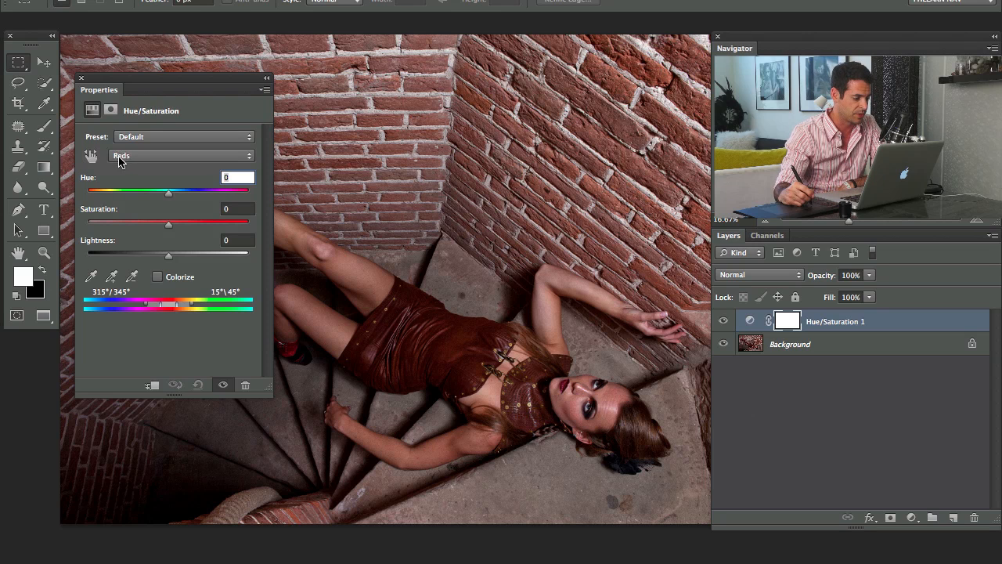
Sample the skin tone on the woman's face, then set the Reds saturation to -33 and lightness to +11
{"action": "left_click", "coordinate": [94, 273]}
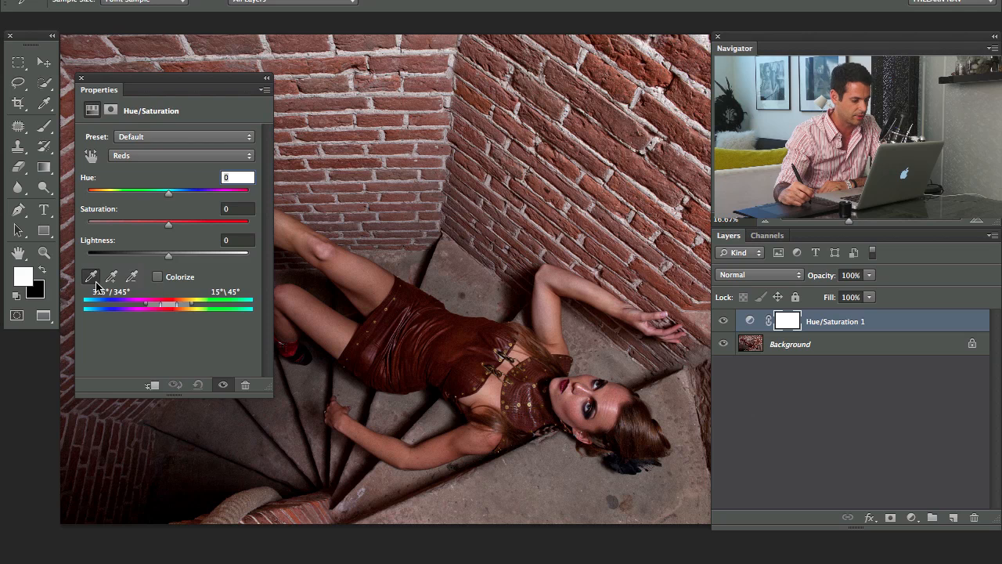
{"action": "left_click", "coordinate": [610, 397]}
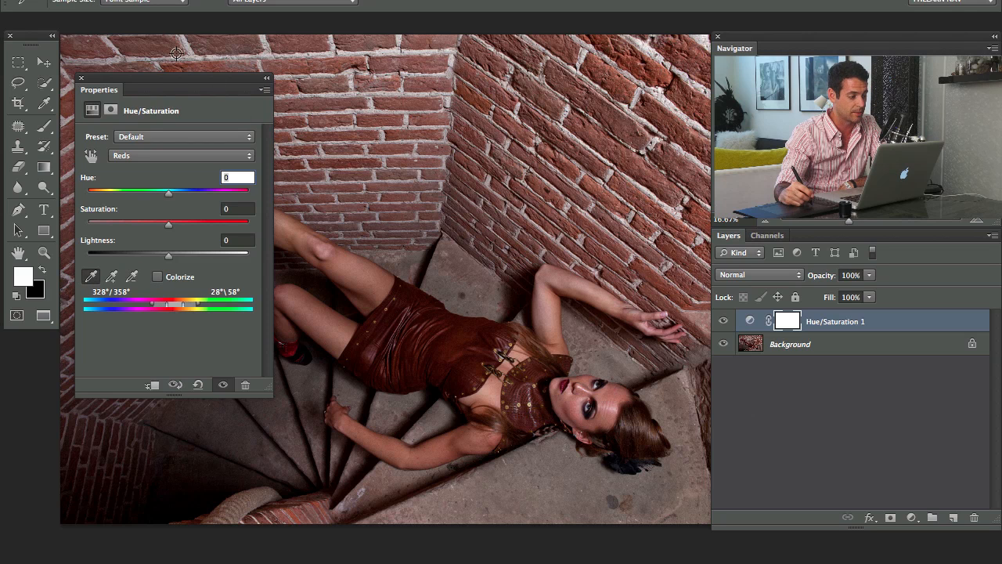
{"action": "left_click_drag", "start_coordinate": [168, 84], "coordinate": [153, 64]}
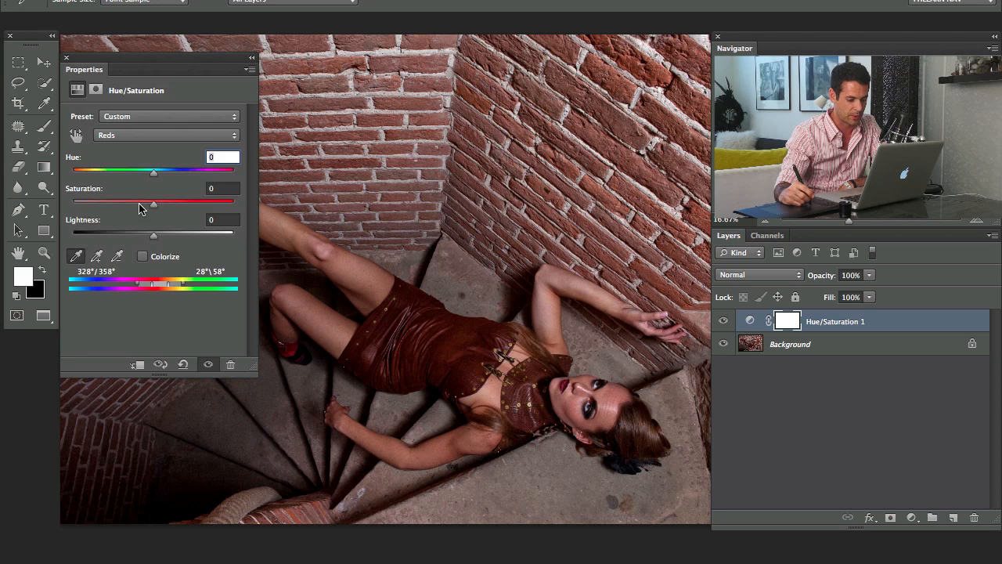
{"action": "mouse_move", "coordinate": [155, 235]}
{"action": "left_mouse_down"}
{"action": "mouse_move", "coordinate": [174, 238]}
{"action": "mouse_move", "coordinate": [165, 242]}
{"action": "left_mouse_up"}
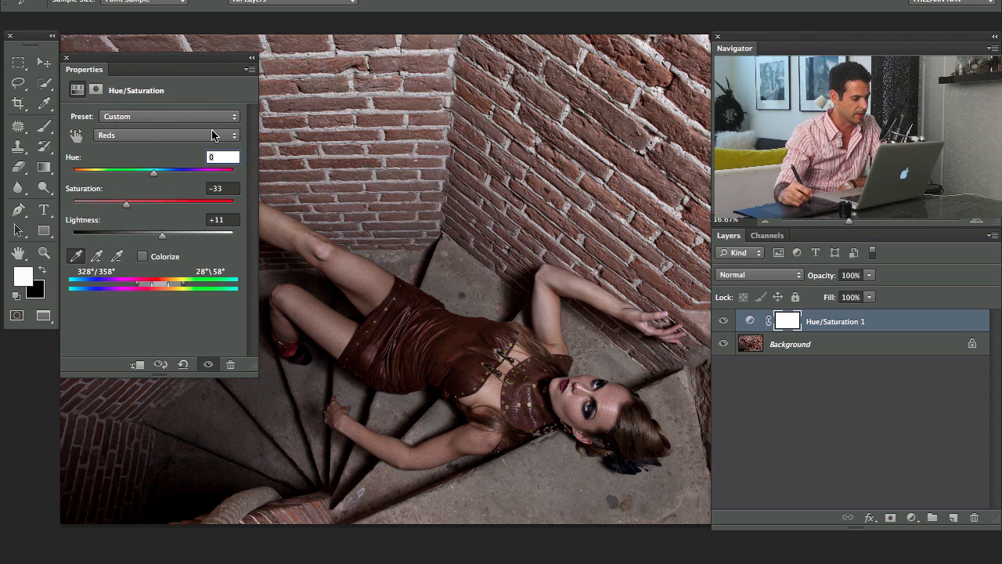
{"action": "left_click_drag", "start_coordinate": [78, 55], "coordinate": [118, 36]}
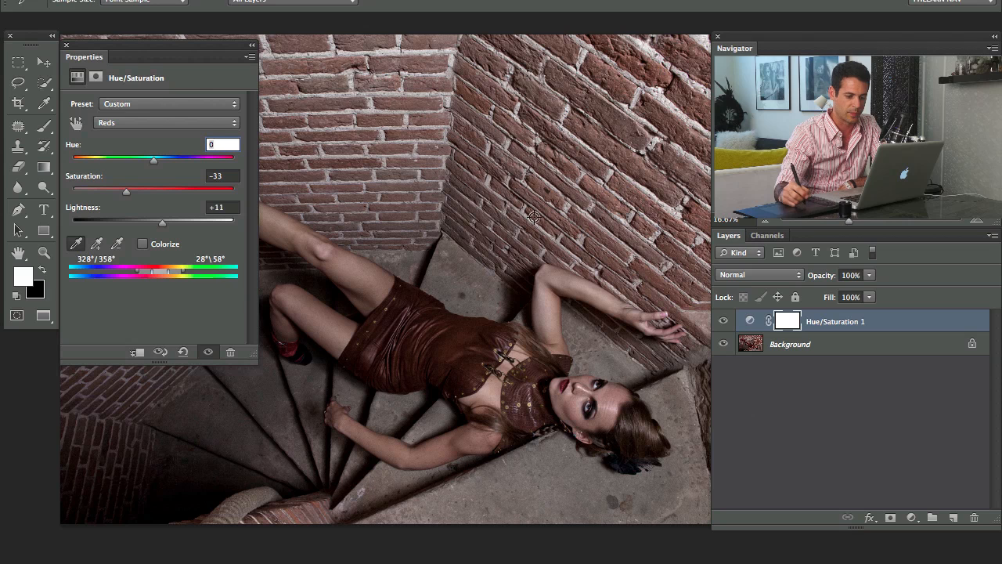
Add an empty layer on top and start a Color Range selection from sampled skin colours with a Grayscale selection preview
{"action": "key", "text": "super+alt+shift+n"}
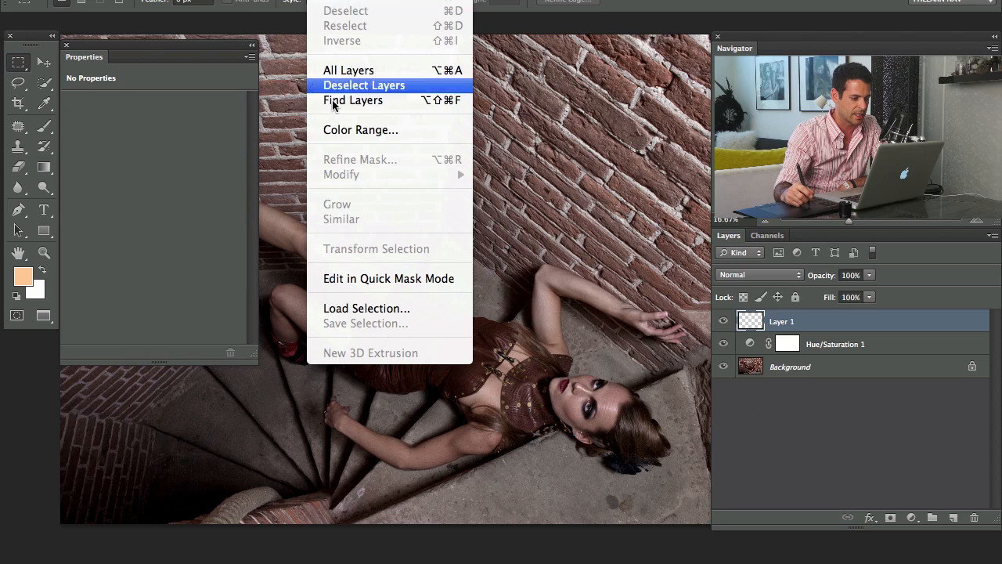
{"action": "left_click", "coordinate": [364, 130]}
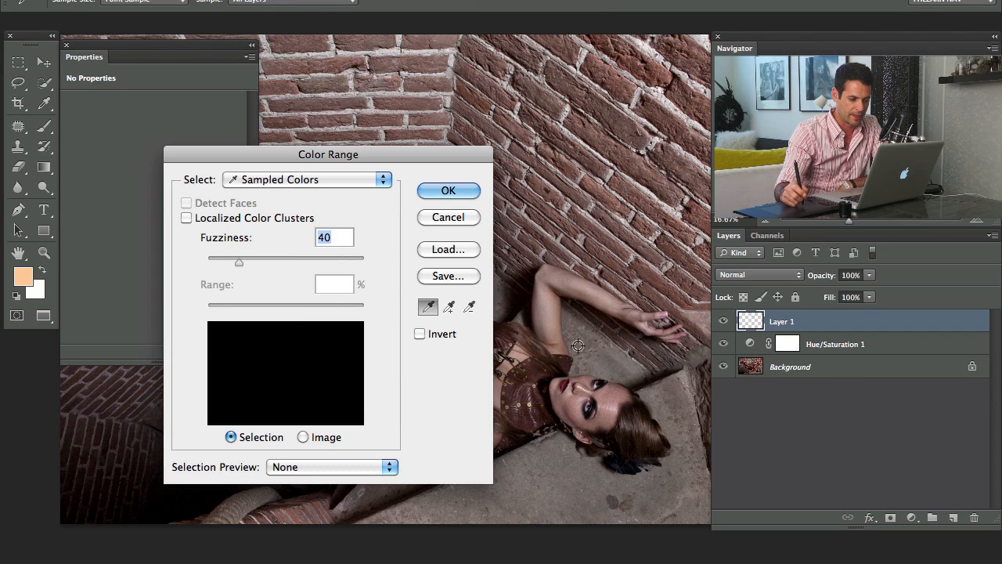
{"action": "left_click_drag", "start_coordinate": [384, 161], "coordinate": [332, 137]}
{"action": "left_click", "coordinate": [613, 402]}
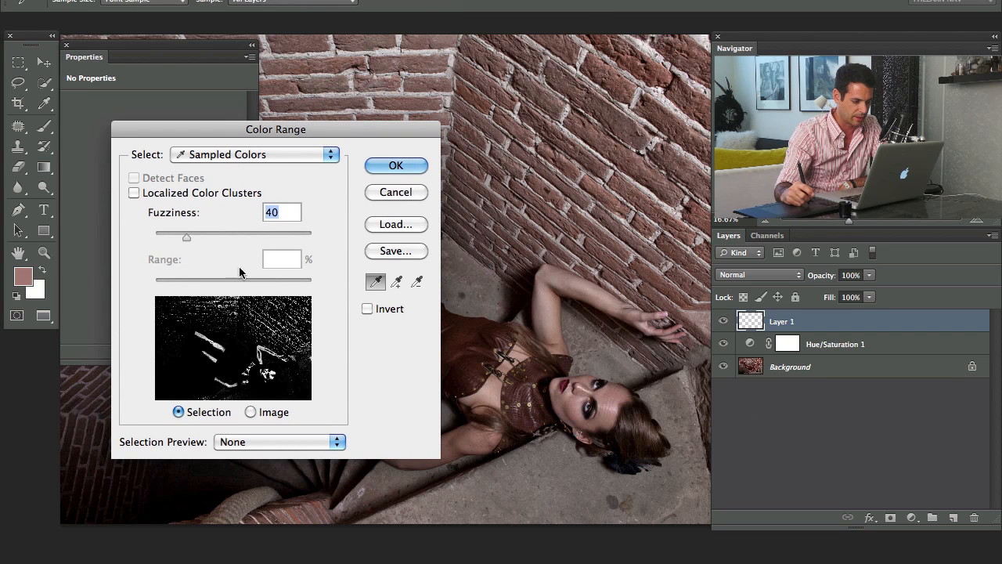
{"action": "left_click", "coordinate": [243, 442]}
{"action": "left_click", "coordinate": [244, 465]}
{"action": "left_click_drag", "start_coordinate": [323, 130], "coordinate": [236, 83]}
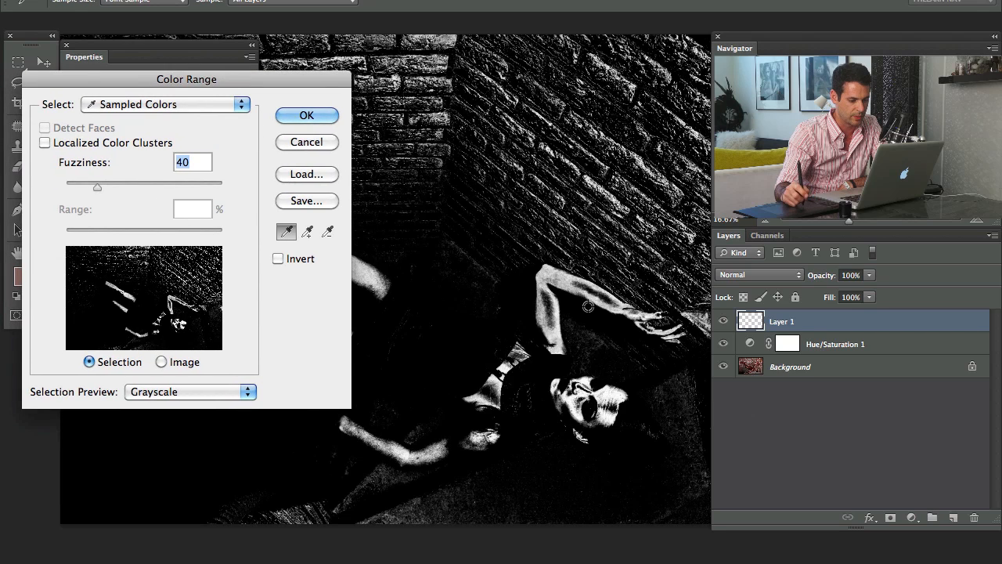
Sample the bright highlight on the woman's forehead, set the fuzziness to 104 and create the Color Range selection
{"action": "left_click", "coordinate": [613, 408]}
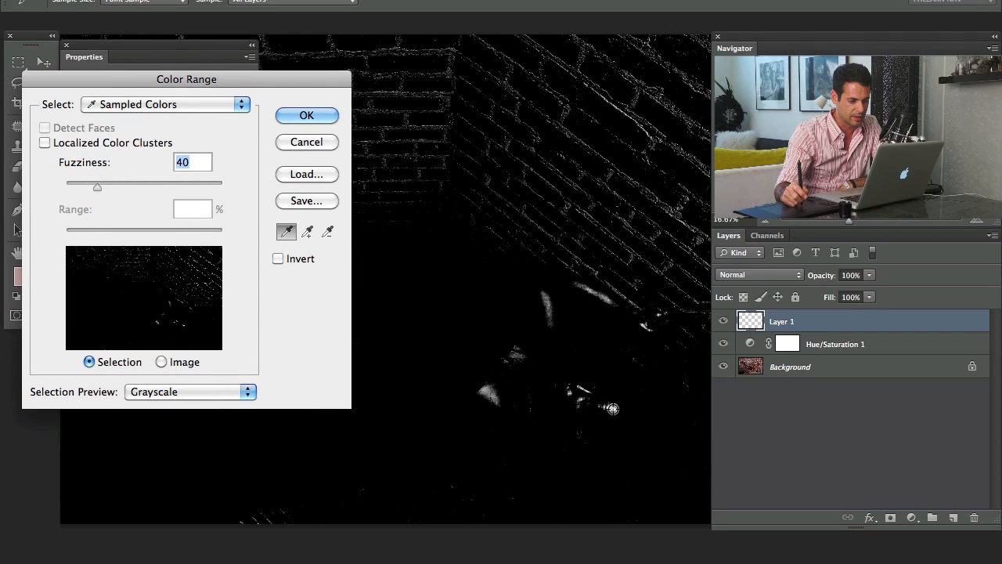
{"action": "left_click_drag", "start_coordinate": [97, 186], "coordinate": [148, 191]}
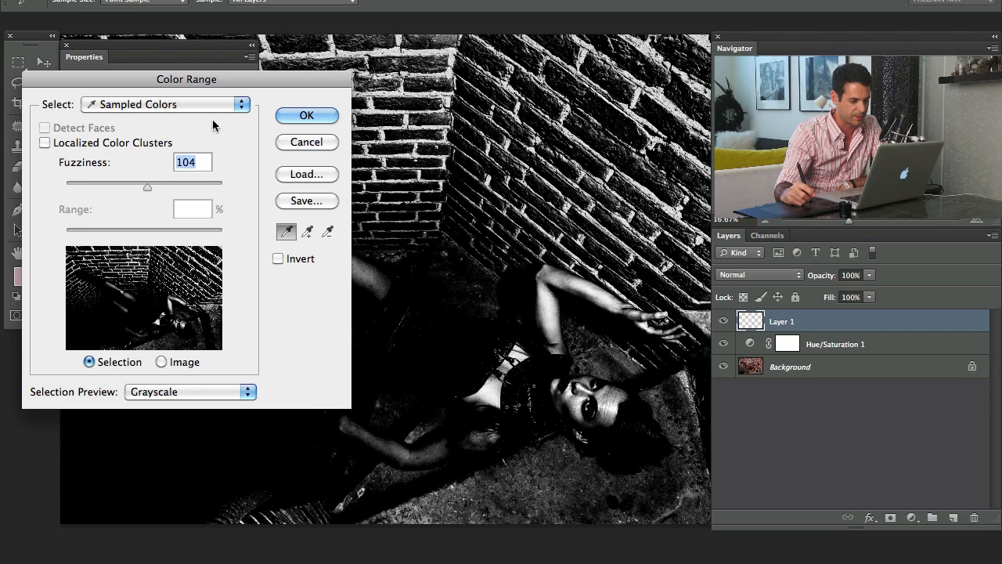
{"action": "left_click_drag", "start_coordinate": [267, 83], "coordinate": [115, 77]}
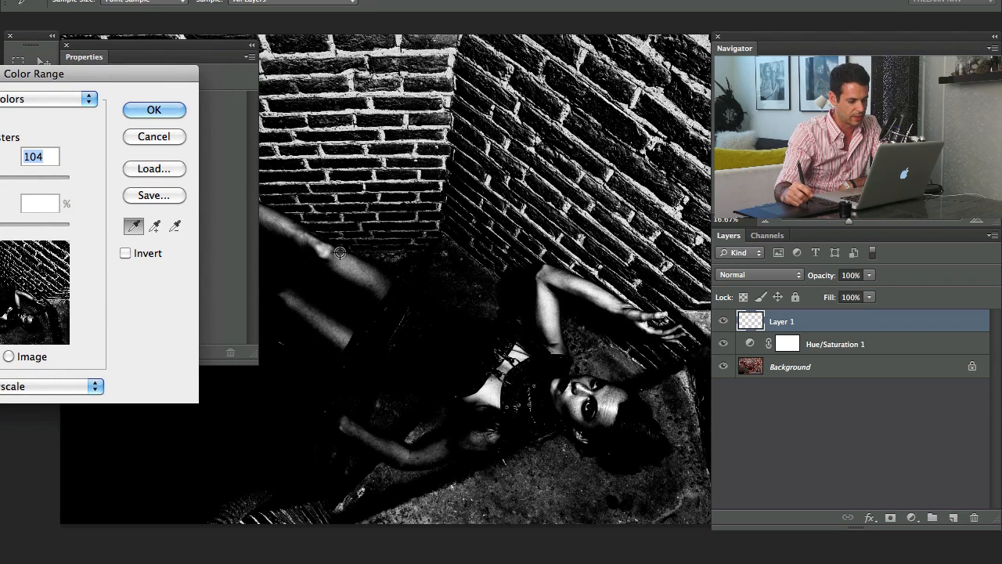
{"action": "left_click", "coordinate": [166, 114]}
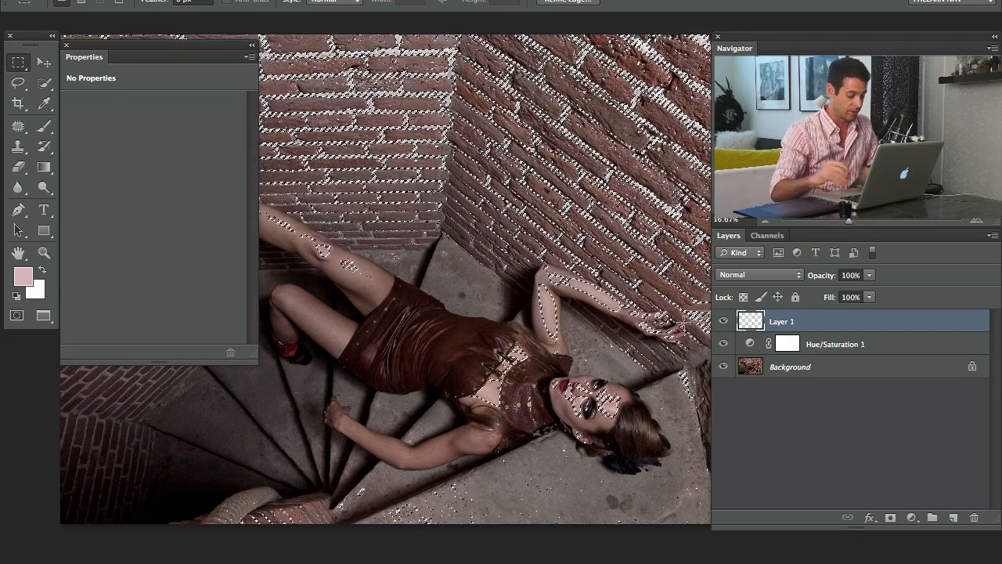
Brush white over the woman's skin highlights on Layer 1 using the Color Range selection, and clear the selection outline from view
{"action": "key", "text": "b"}
{"action": "key", "text": "d"}
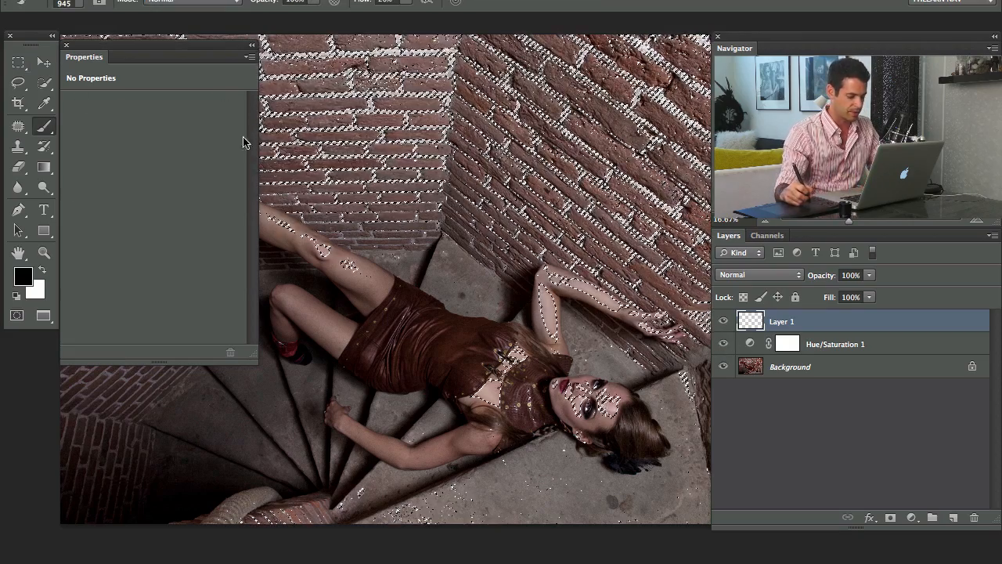
{"action": "key", "text": "x"}
{"action": "mouse_move", "coordinate": [417, 332]}
{"action": "left_mouse_down"}
{"action": "mouse_move", "coordinate": [440, 339]}
{"action": "mouse_move", "coordinate": [402, 336]}
{"action": "mouse_move", "coordinate": [459, 352]}
{"action": "left_mouse_up"}
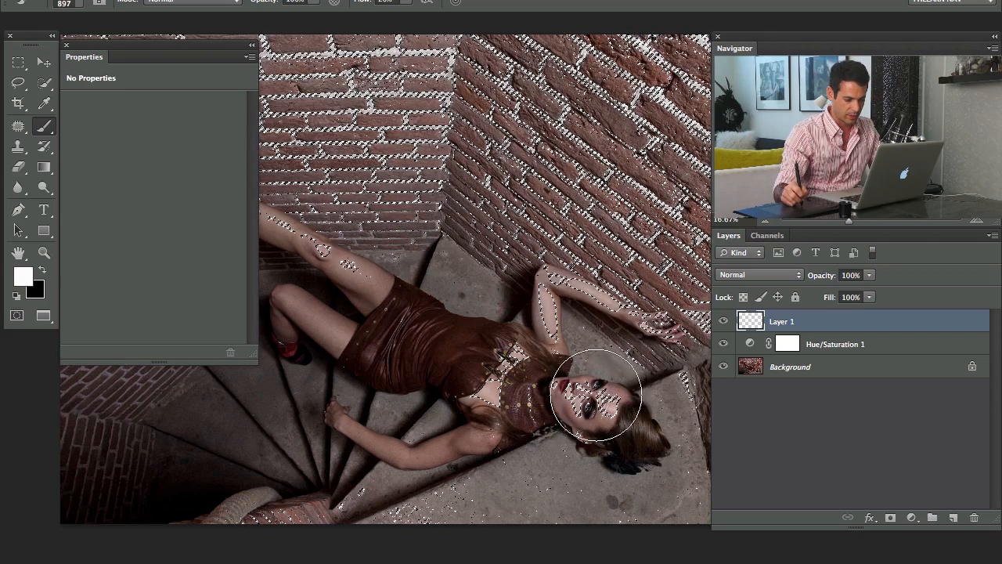
{"action": "key", "text": "ctrl+d"}
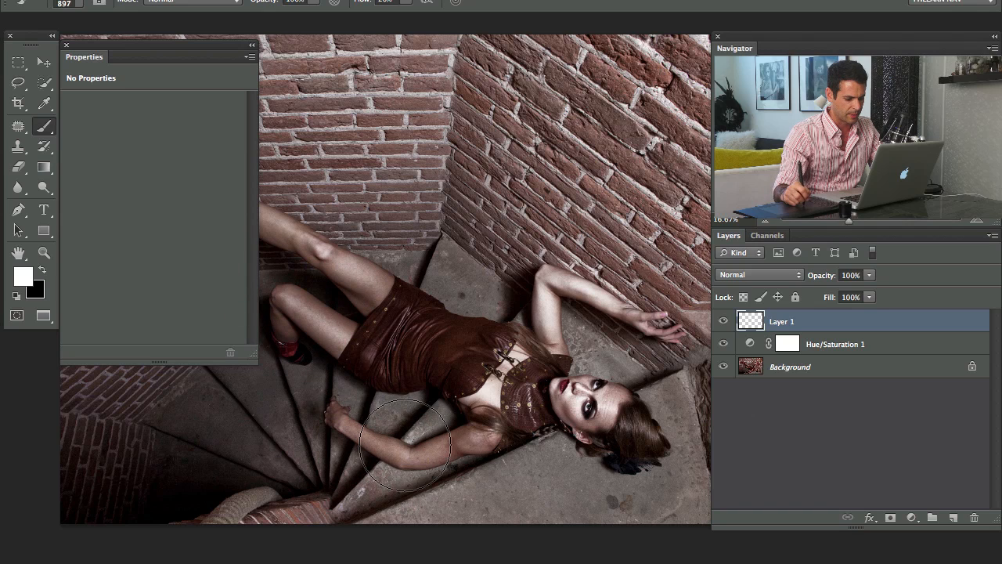
{"action": "left_click_drag", "start_coordinate": [331, 279], "coordinate": [464, 352]}
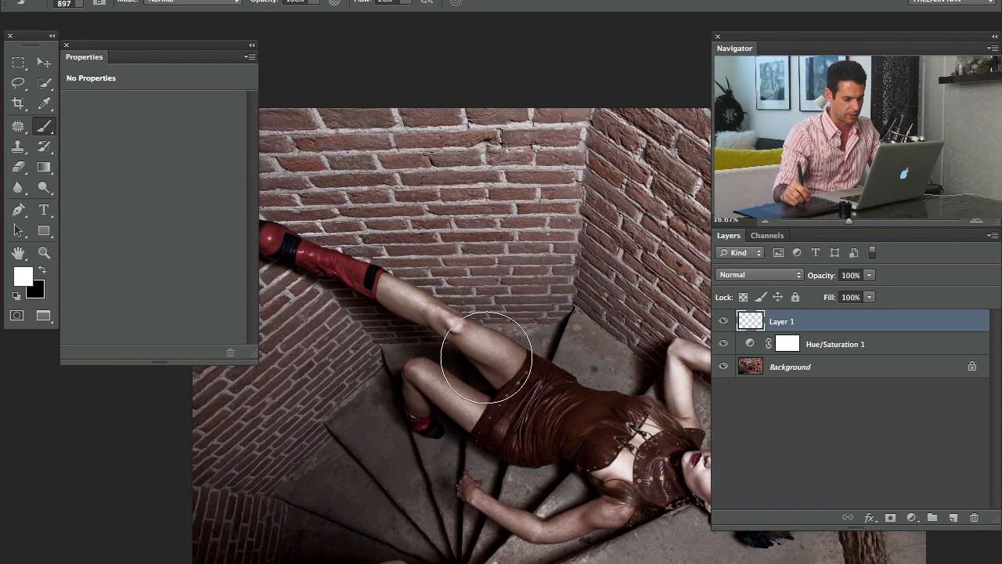
Compare the image with and without Layer 1 and reduce that layer's opacity to 54%
{"action": "left_click_drag", "start_coordinate": [528, 392], "coordinate": [357, 315]}
{"action": "left_click", "coordinate": [724, 324]}
{"action": "left_click", "coordinate": [724, 324]}
{"action": "left_click", "coordinate": [724, 324]}
{"action": "left_click", "coordinate": [724, 324]}
{"action": "left_click_drag", "start_coordinate": [832, 268], "coordinate": [800, 291]}
Compare the image with and without Layer 1 again and lower that layer's opacity to 39%
{"action": "left_click", "coordinate": [723, 322]}
{"action": "left_click", "coordinate": [724, 321]}
{"action": "left_click", "coordinate": [723, 322]}
{"action": "left_click", "coordinate": [724, 322]}
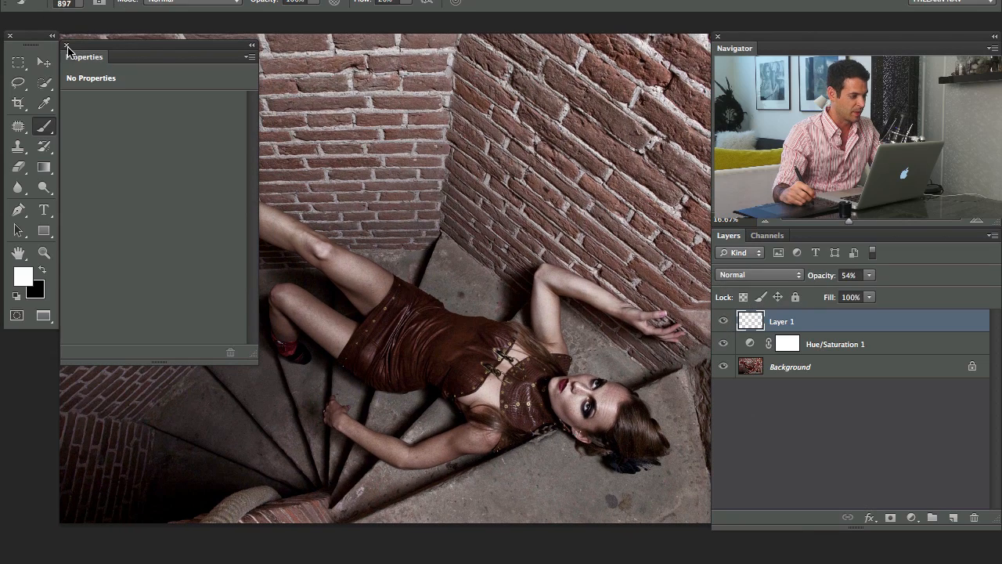
{"action": "left_click", "coordinate": [67, 46]}
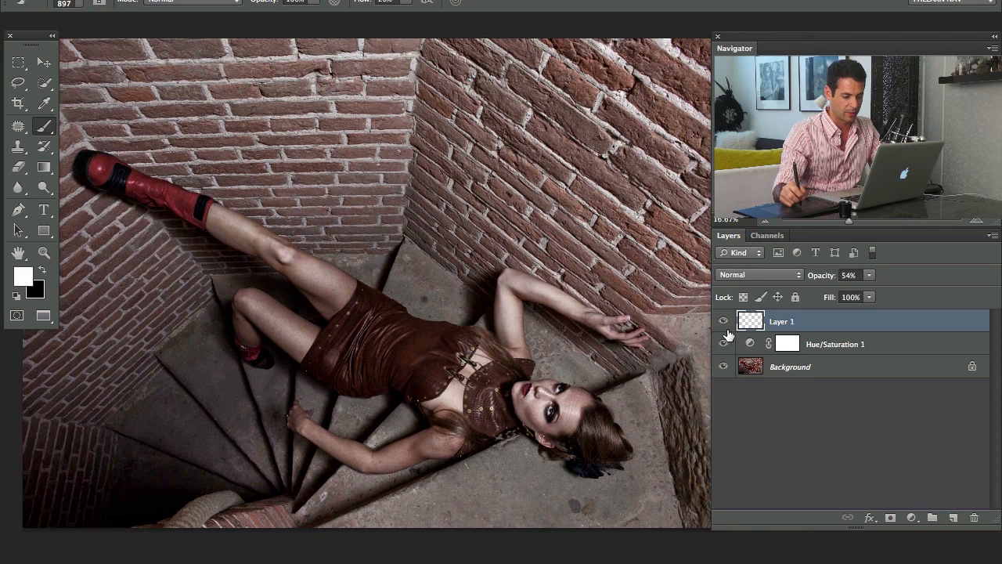
{"action": "left_click", "coordinate": [726, 327]}
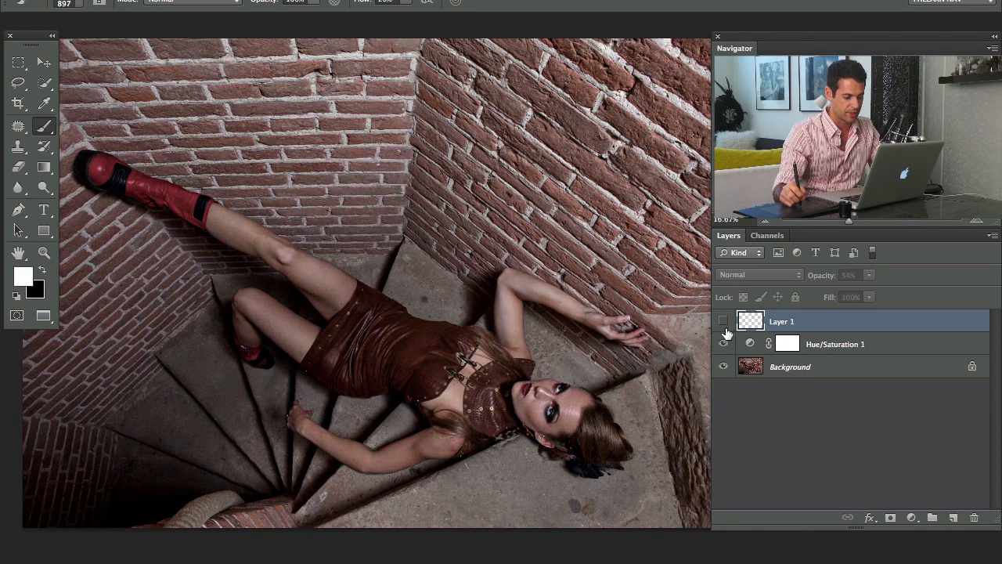
{"action": "left_click", "coordinate": [732, 328]}
{"action": "left_click_drag", "start_coordinate": [818, 278], "coordinate": [811, 274]}
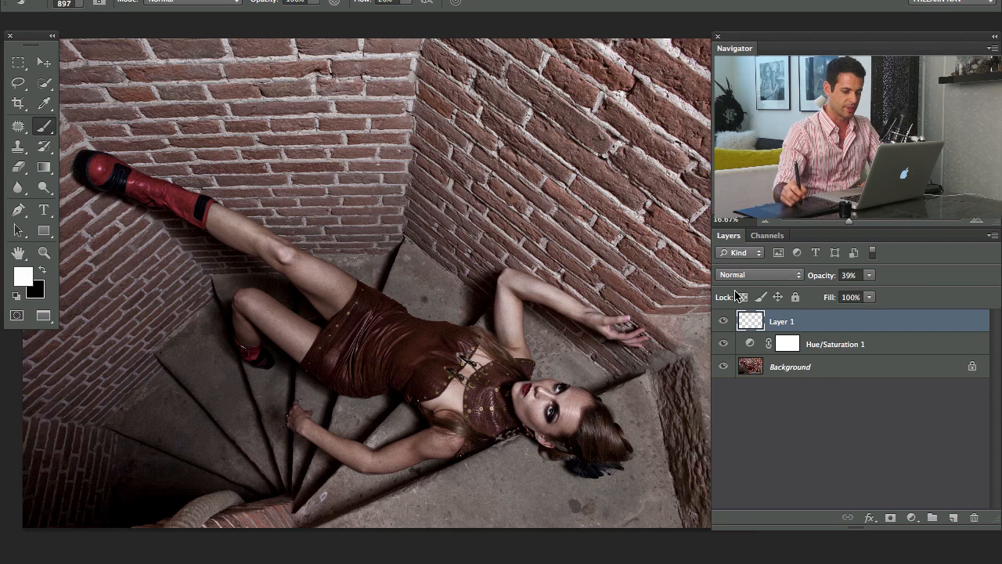
Add an empty layer above Layer 1 and ready the Polygonal Lasso with a 2 px feather
{"action": "key", "text": "ctrl+shift+alt+n"}
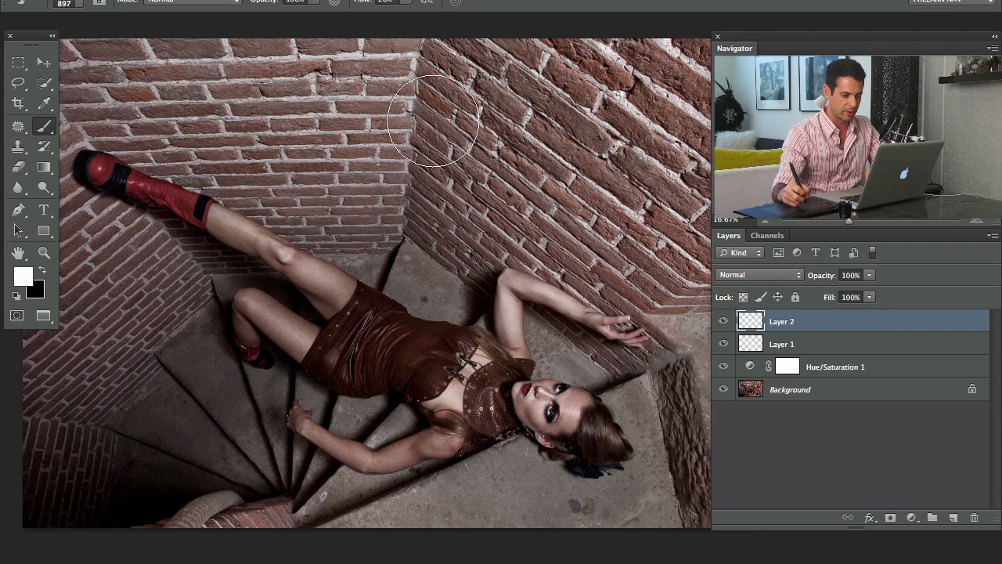
{"action": "left_click_drag", "start_coordinate": [533, 175], "coordinate": [516, 224]}
{"action": "key", "text": "l"}
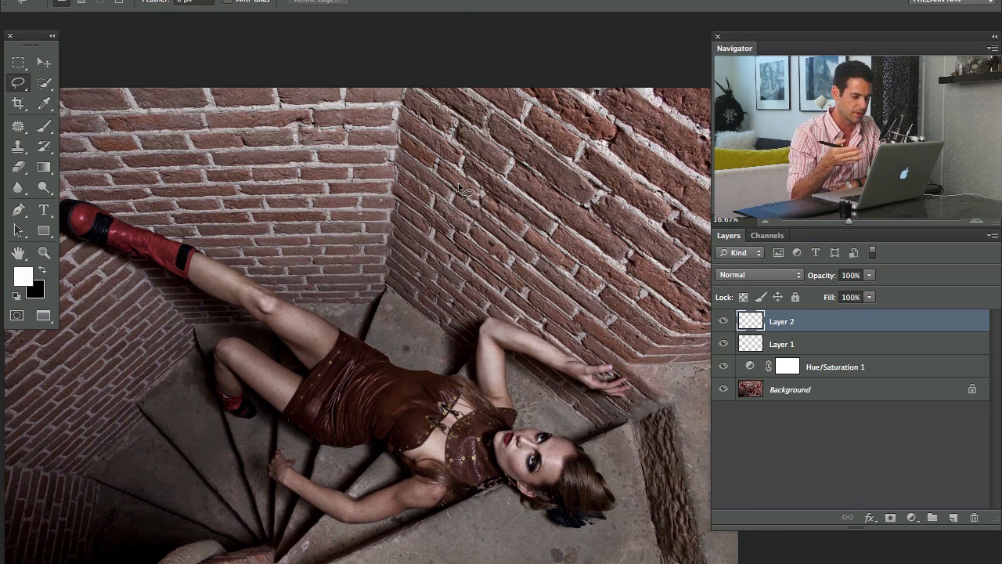
{"action": "left_click_drag", "start_coordinate": [18, 82], "coordinate": [78, 93]}
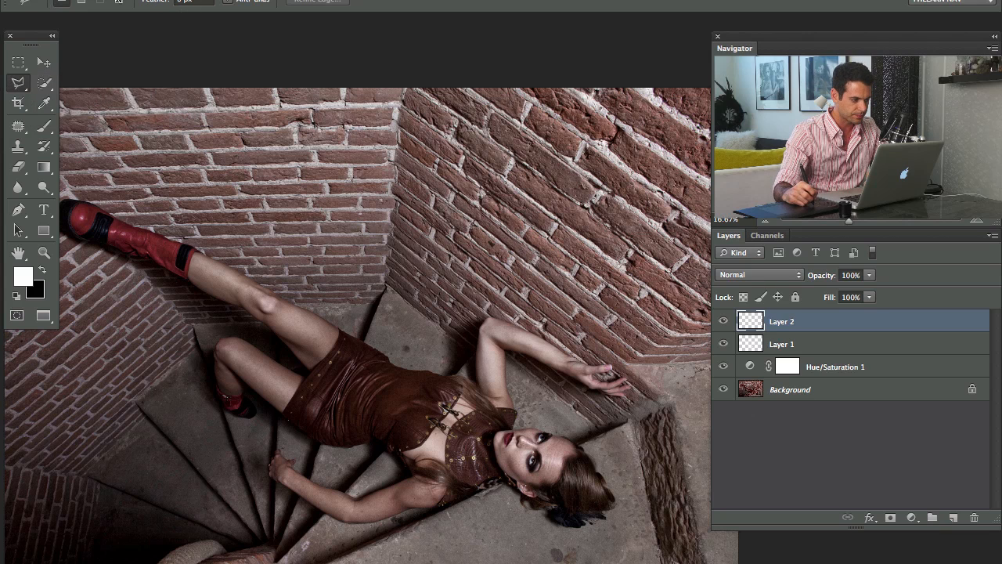
{"action": "left_click_drag", "start_coordinate": [150, 3], "coordinate": [169, 3]}
Outline the brick wall on the right of the photo with the Polygonal Lasso, running past the canvas edges
{"action": "left_click_drag", "start_coordinate": [523, 206], "coordinate": [398, 200]}
{"action": "left_click", "coordinate": [280, 72]}
{"action": "left_click", "coordinate": [260, 282]}
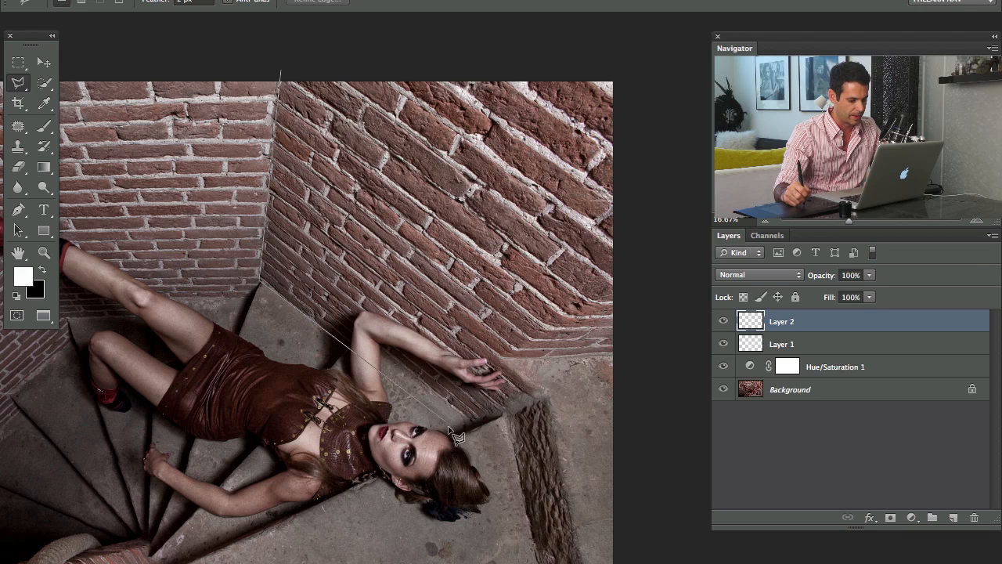
{"action": "left_click", "coordinate": [459, 435]}
{"action": "left_click", "coordinate": [548, 394]}
{"action": "left_click", "coordinate": [644, 342]}
{"action": "left_click", "coordinate": [675, 65]}
{"action": "double_click", "coordinate": [418, 81]}
Make black the foreground colour, fill the right wall selection with it on Layer 2 and deselect
{"action": "mouse_move", "coordinate": [301, 247]}
{"action": "left_mouse_down"}
{"action": "mouse_move", "coordinate": [421, 296]}
{"action": "mouse_move", "coordinate": [314, 278]}
{"action": "left_mouse_up"}
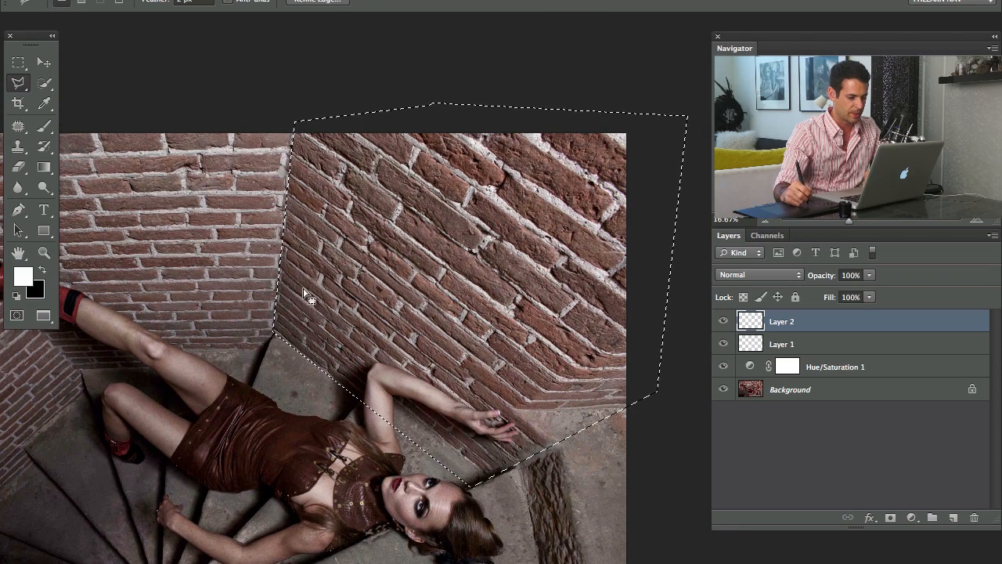
{"action": "left_click_drag", "start_coordinate": [255, 285], "coordinate": [336, 283]}
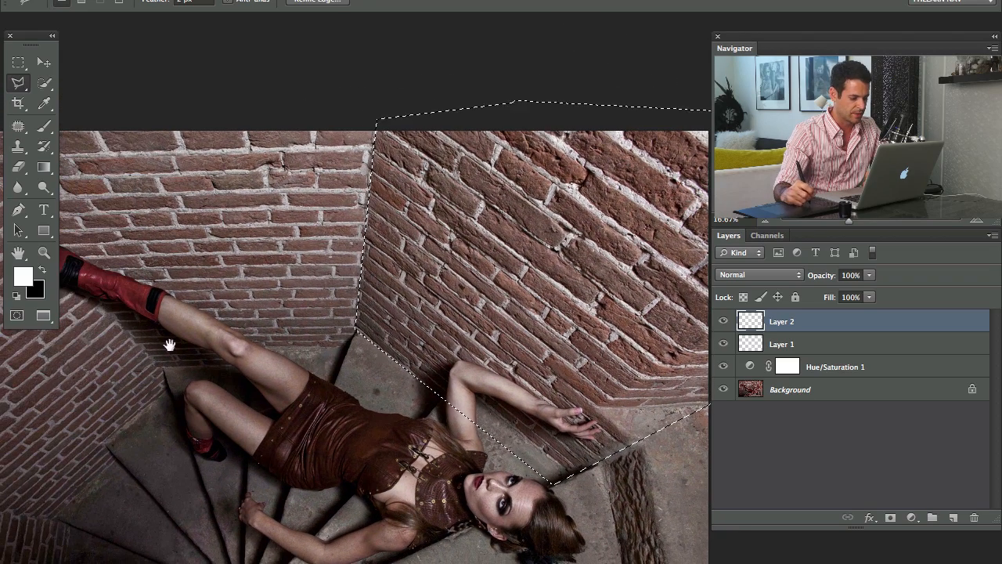
{"action": "left_click_drag", "start_coordinate": [332, 340], "coordinate": [318, 362]}
{"action": "key", "text": "super+minus"}
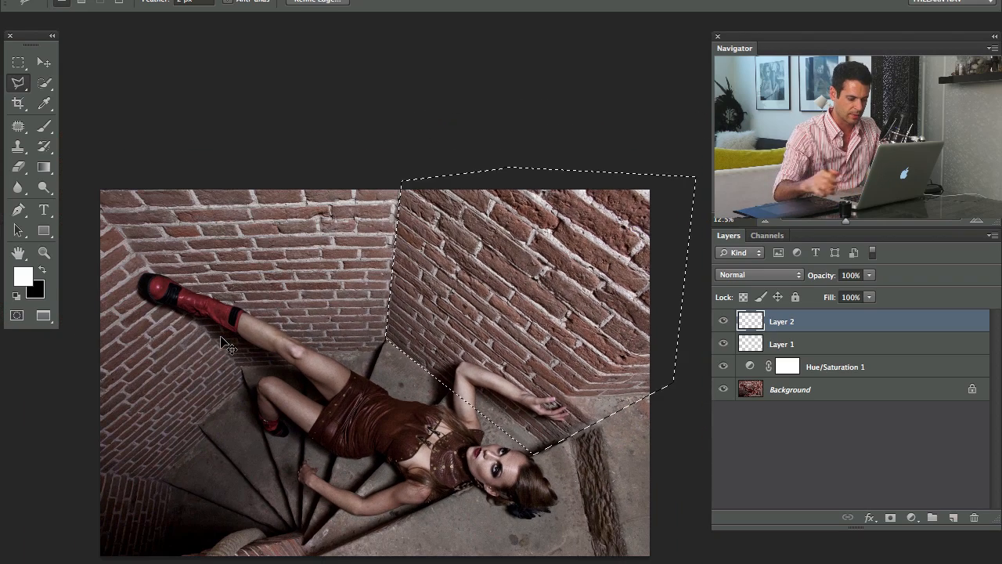
{"action": "key", "text": "x"}
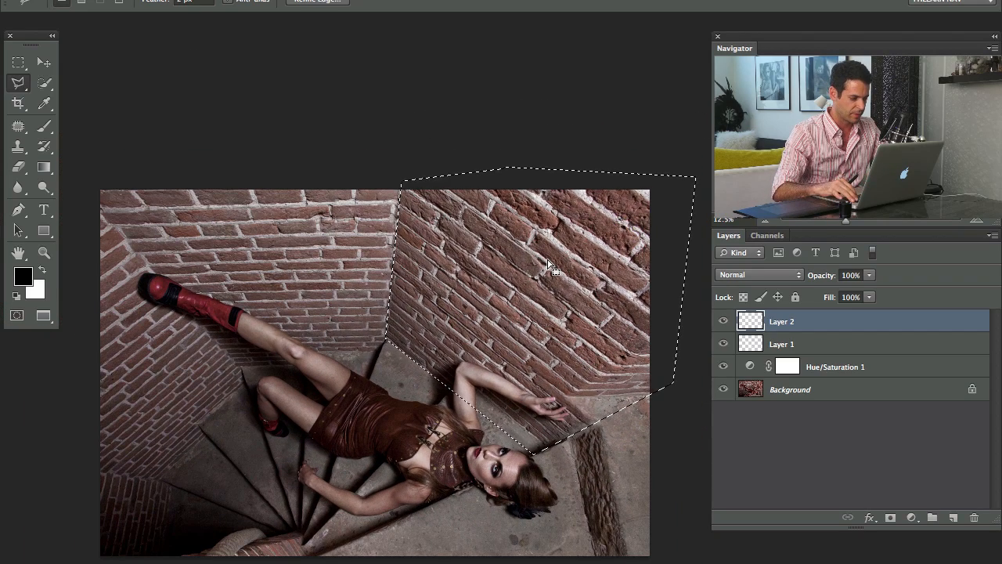
{"action": "key", "text": "alt+BackSpace"}
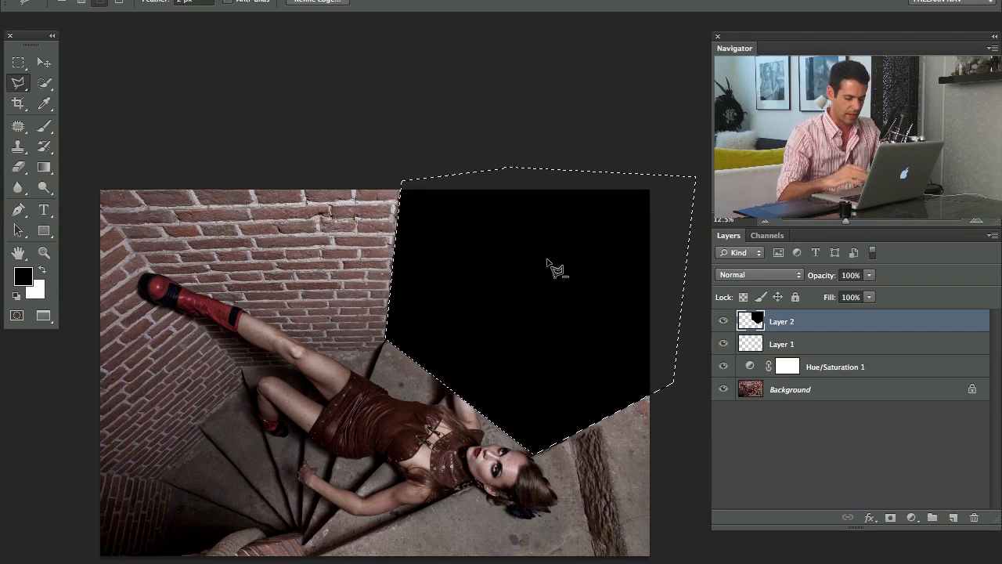
{"action": "key", "text": "ctrl+d"}
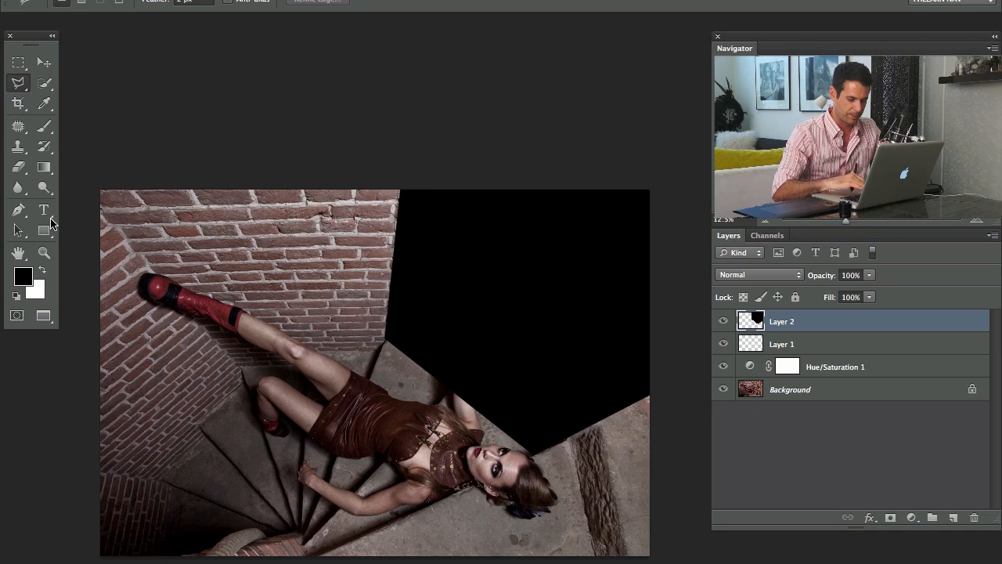
Add another empty layer on top and outline the back brick wall with the Polygonal Lasso
{"action": "key", "text": "ctrl+shift+alt+n"}
{"action": "left_click", "coordinate": [83, 183]}
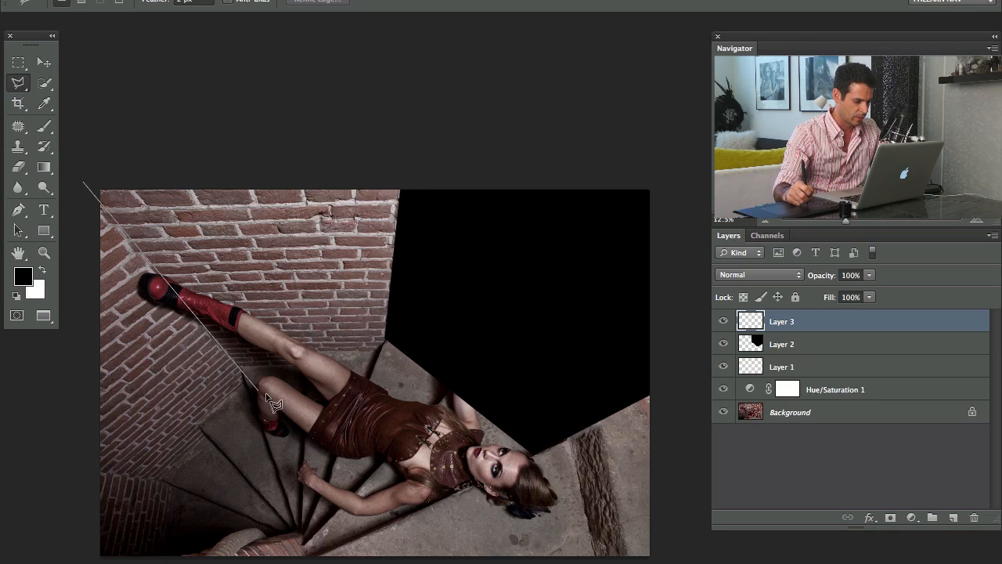
{"action": "left_click", "coordinate": [238, 367]}
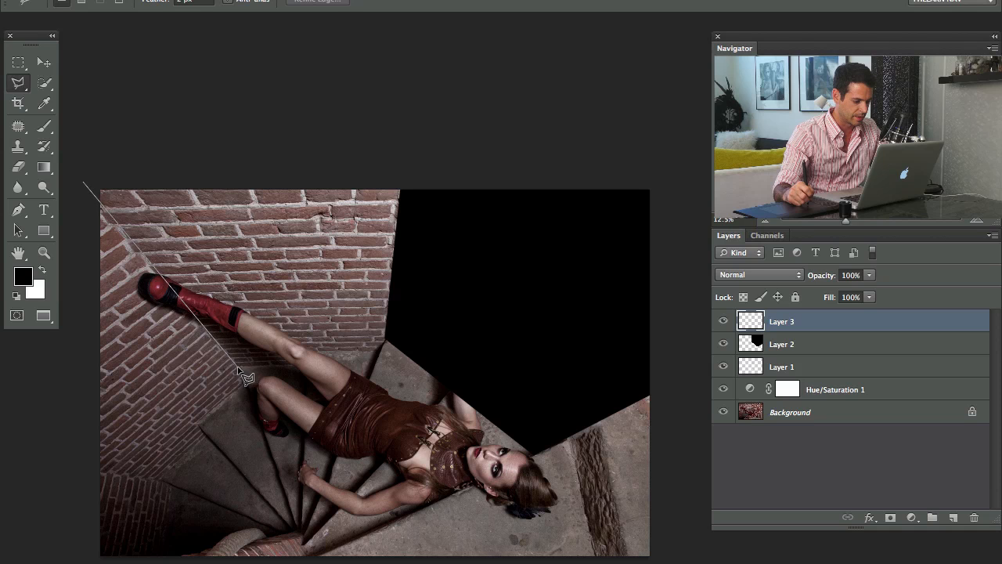
{"action": "left_click", "coordinate": [386, 350]}
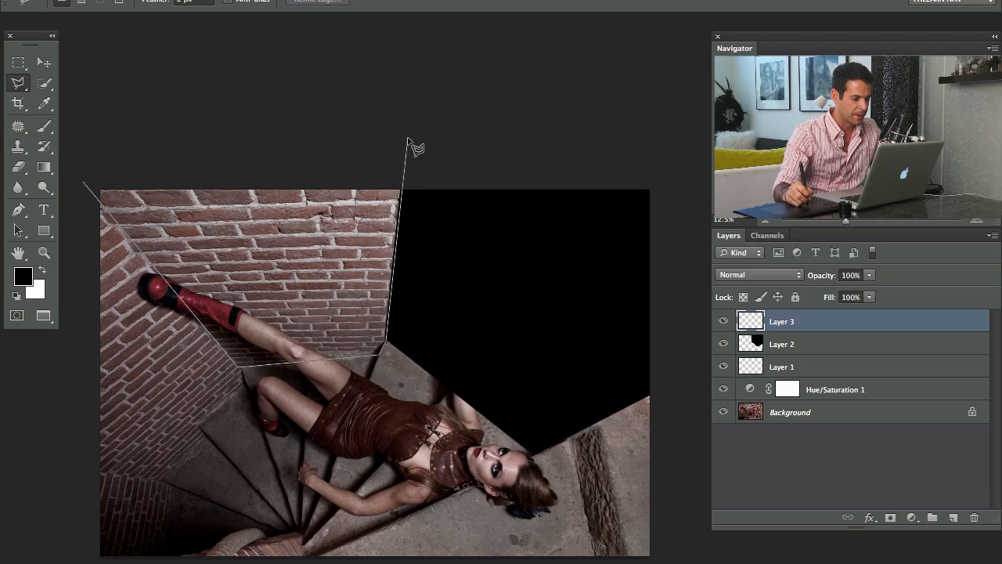
{"action": "left_click", "coordinate": [403, 140]}
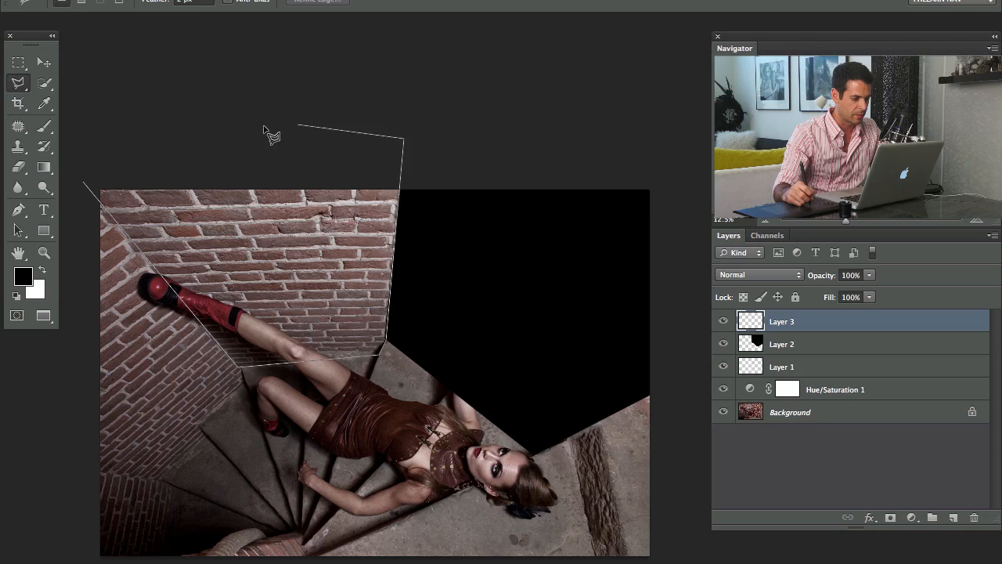
{"action": "double_click", "coordinate": [155, 131]}
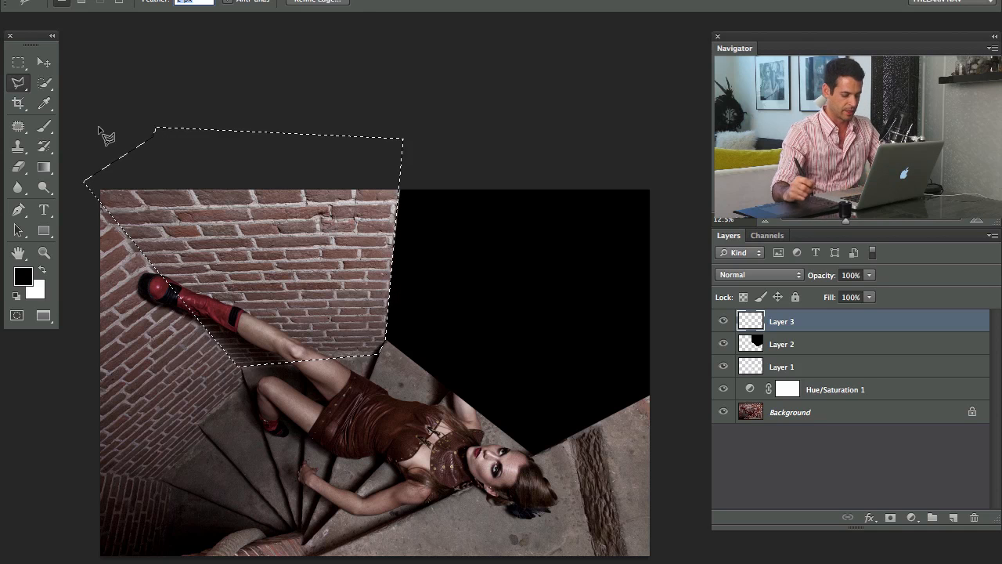
Fill the back wall selection with black on Layer 3 and deselect
{"action": "key", "text": "alt+BackSpace"}
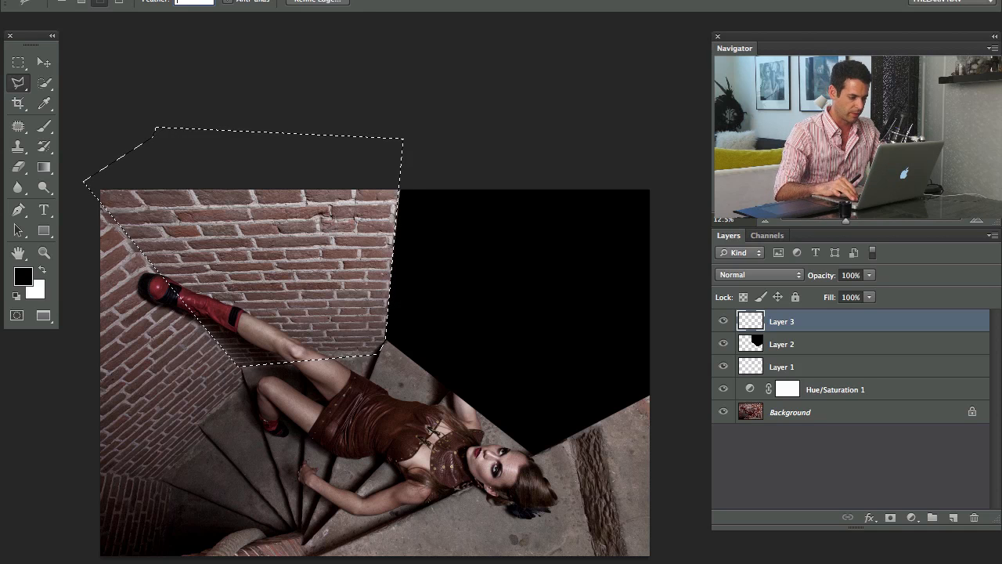
{"action": "left_click", "coordinate": [481, 299]}
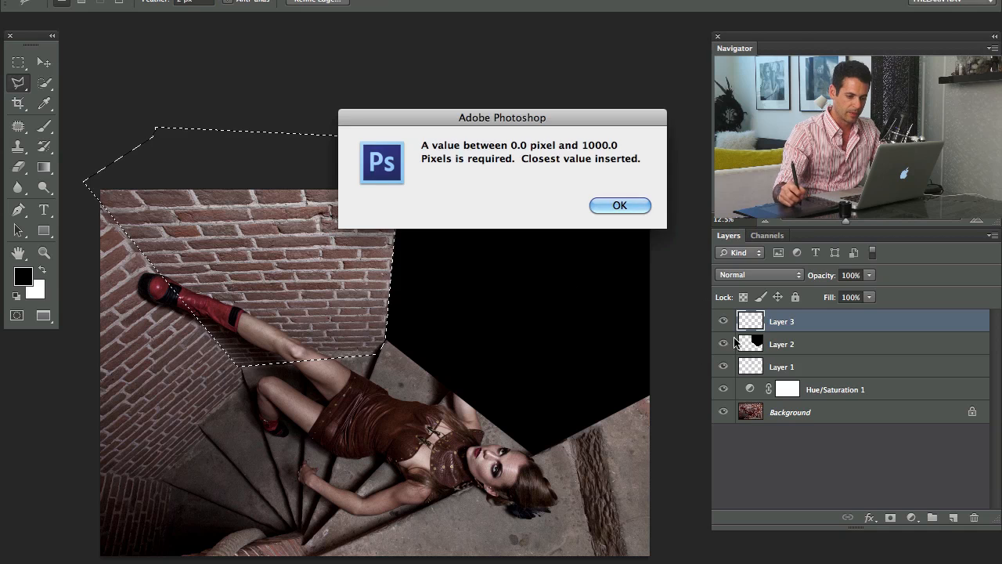
{"action": "left_click", "coordinate": [632, 205]}
{"action": "key", "text": "alt+BackSpace"}
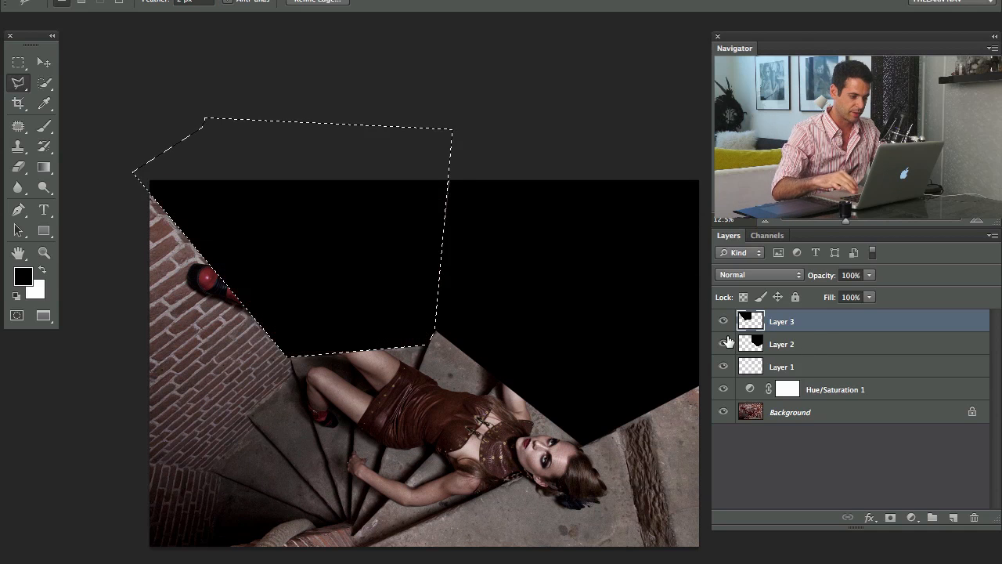
{"action": "key", "text": "super+d"}
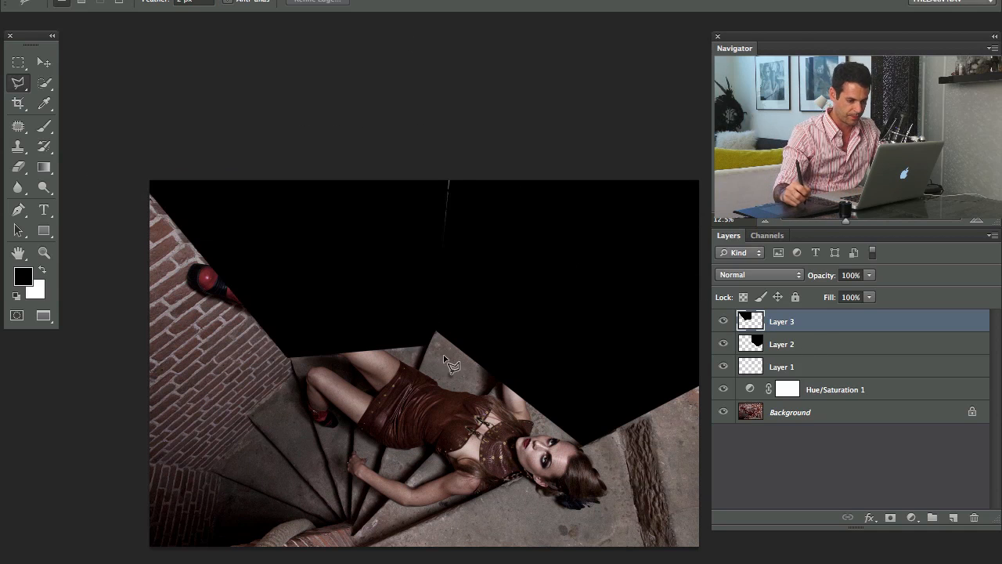
Add another empty layer and outline the left brick wall from the stair edges up past the photo's upper-left corner
{"action": "left_click_drag", "start_coordinate": [338, 361], "coordinate": [372, 311]}
{"action": "key", "text": "alt+shift+super+n"}
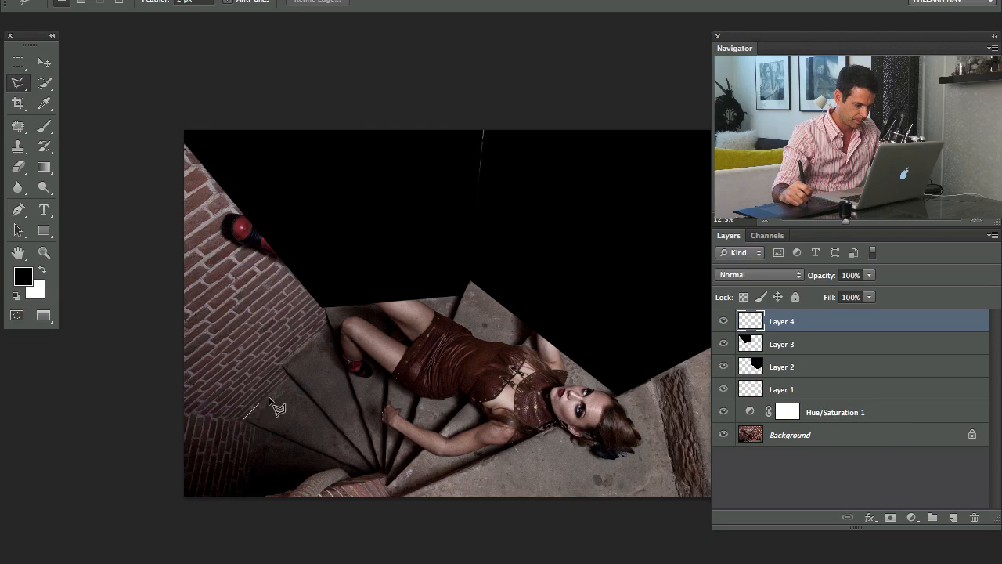
{"action": "left_click", "coordinate": [281, 364]}
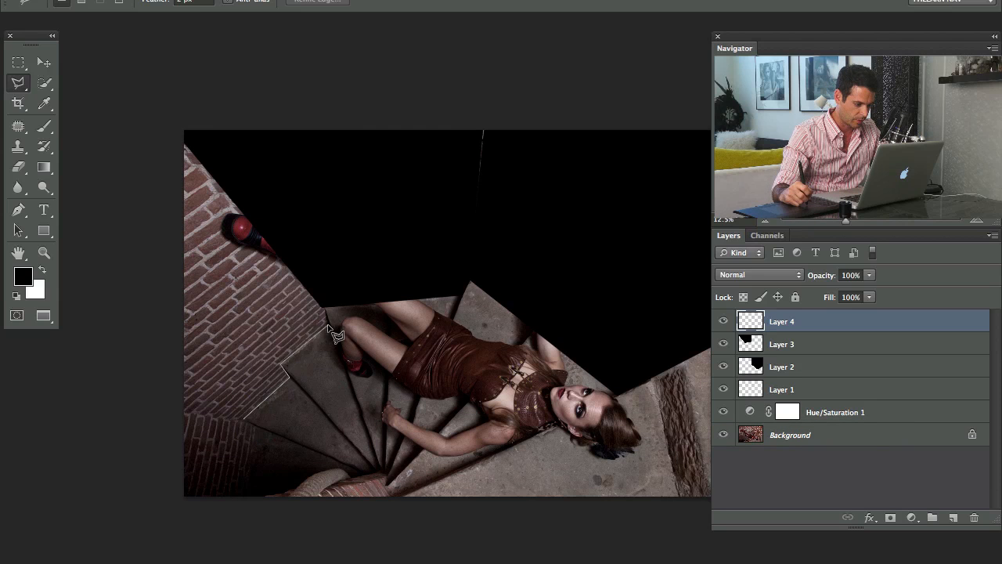
{"action": "left_click", "coordinate": [328, 309]}
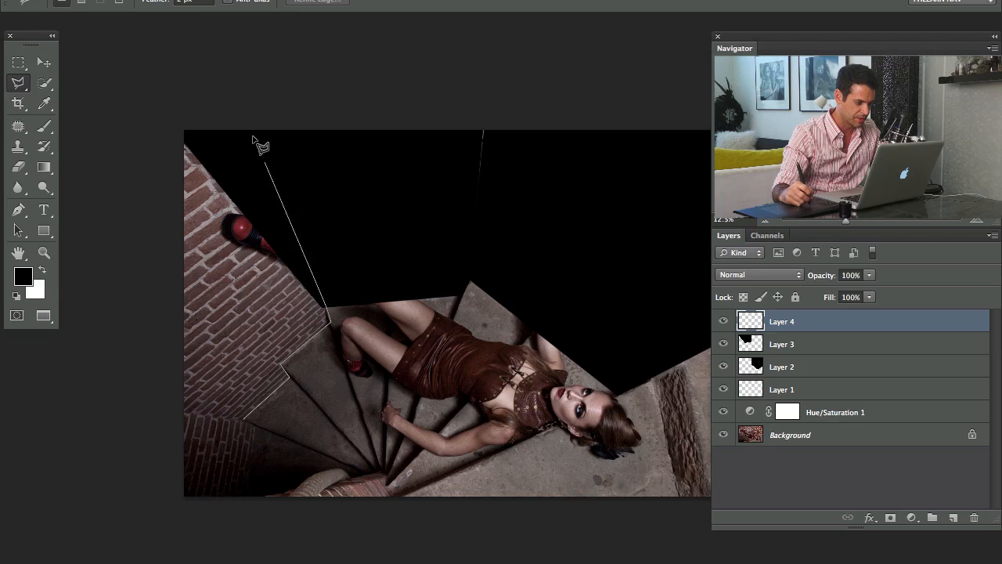
{"action": "double_click", "coordinate": [167, 118]}
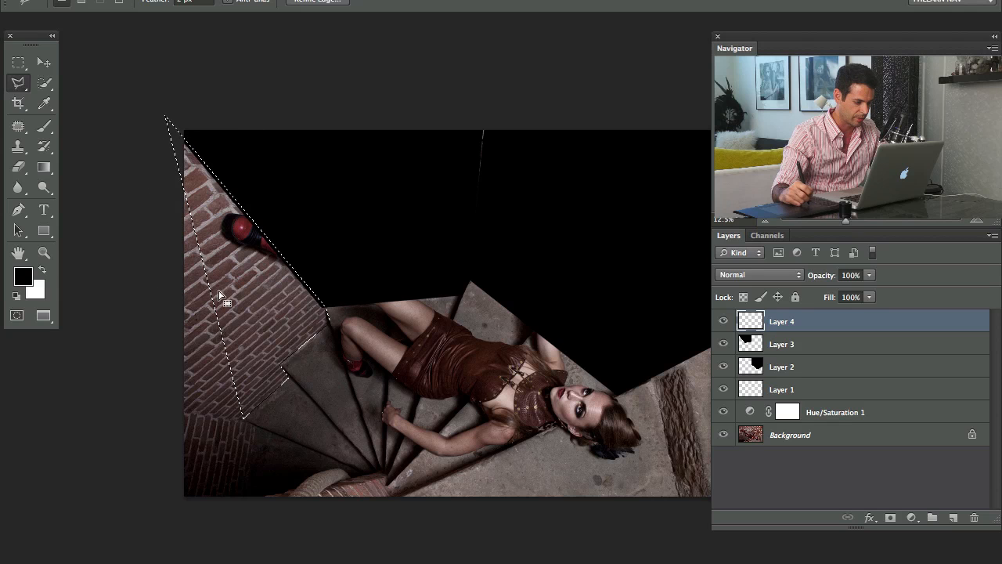
Add the remaining outer part of the left wall to the selection, fill it with black on Layer 4 and deselect
{"action": "left_click", "coordinate": [185, 189]}
{"action": "left_click", "coordinate": [156, 234]}
{"action": "left_click", "coordinate": [169, 404]}
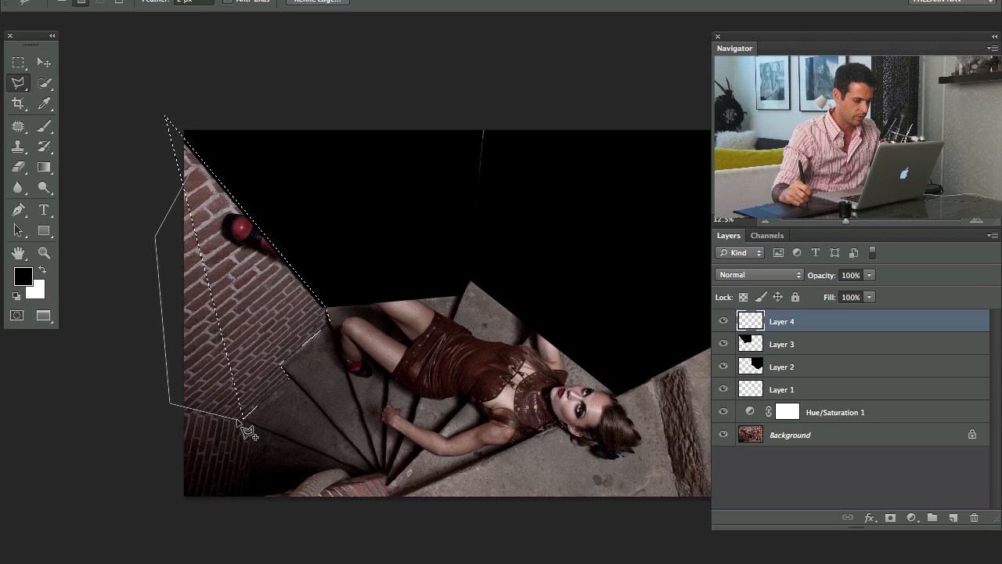
{"action": "double_click", "coordinate": [246, 417]}
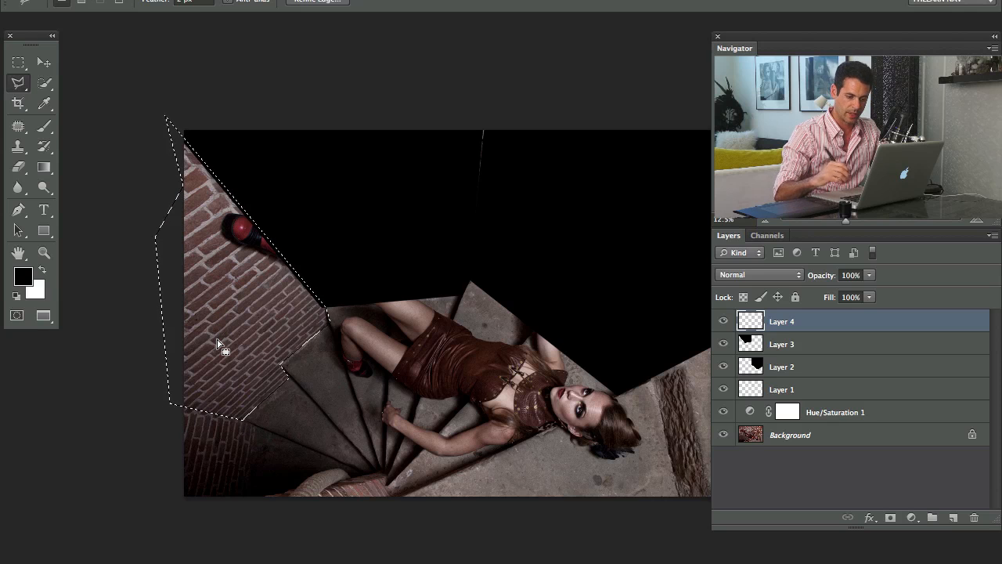
{"action": "key", "text": "alt+BackSpace"}
{"action": "key", "text": "ctrl+d"}
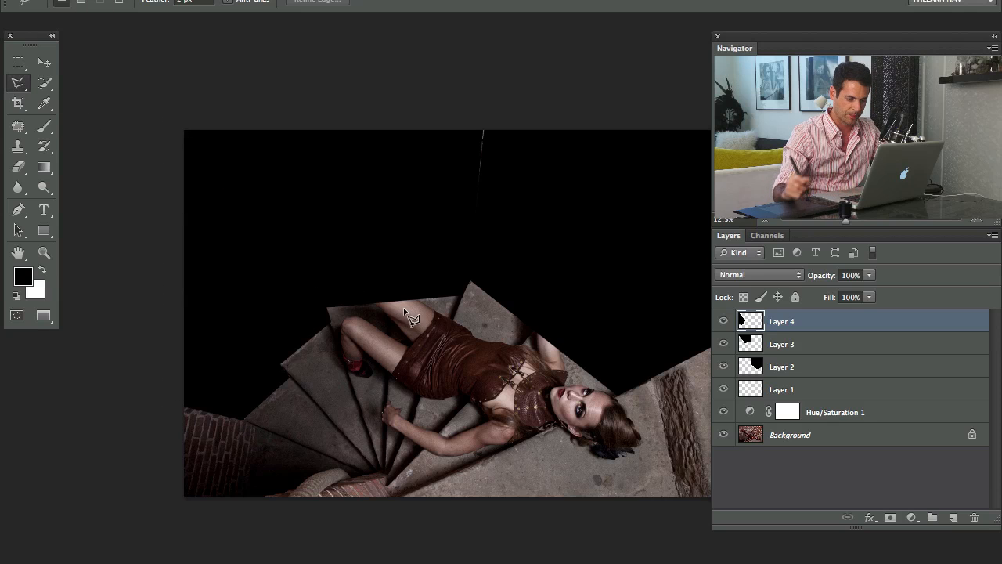
On a new empty layer, outline the dark brick corner at the photo's lower left, fill it with black and deselect
{"action": "key", "text": "ctrl+shift+alt+n"}
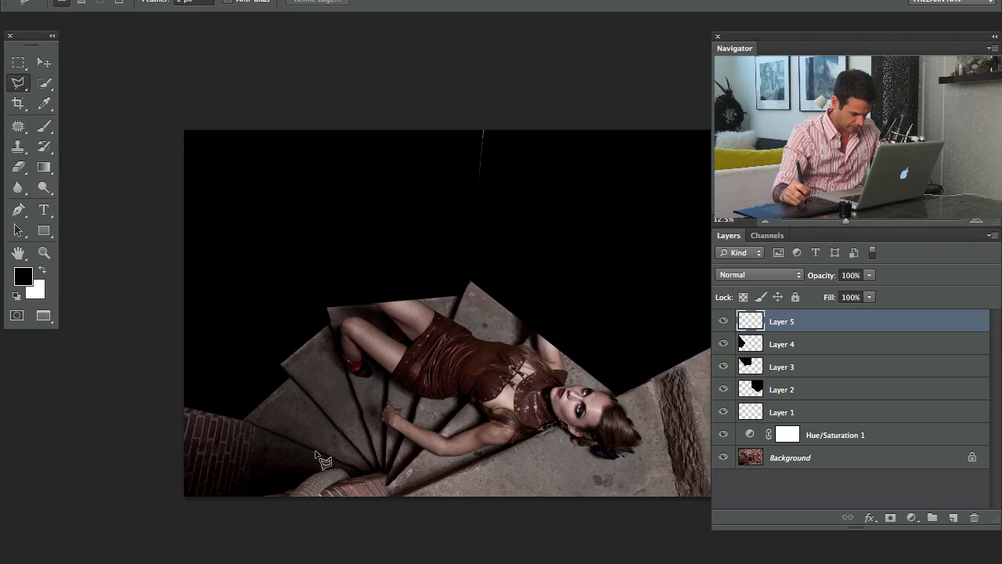
{"action": "left_click", "coordinate": [321, 454]}
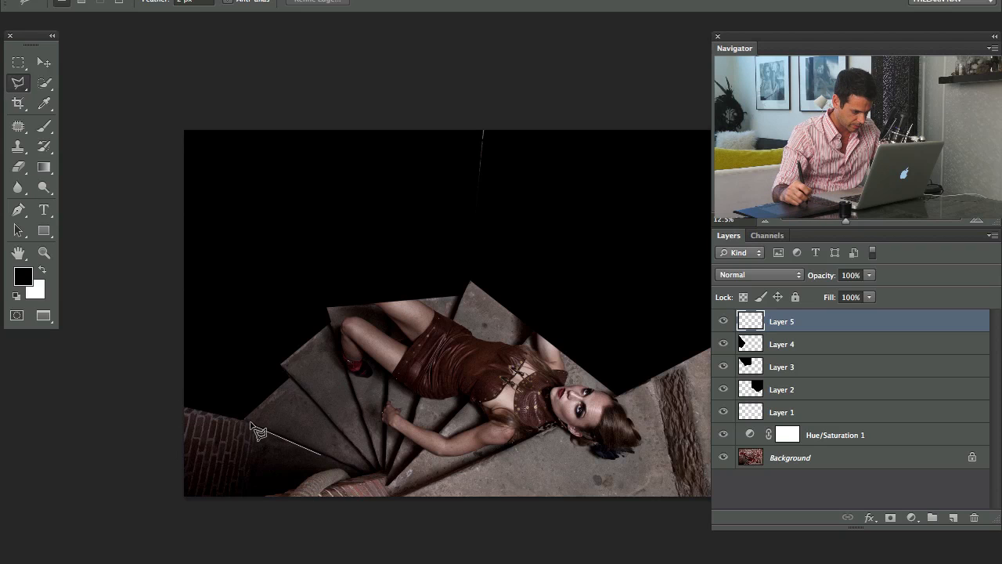
{"action": "left_click", "coordinate": [245, 421]}
{"action": "left_click", "coordinate": [164, 397]}
{"action": "left_click", "coordinate": [164, 511]}
{"action": "left_click", "coordinate": [248, 500]}
{"action": "left_click", "coordinate": [273, 501]}
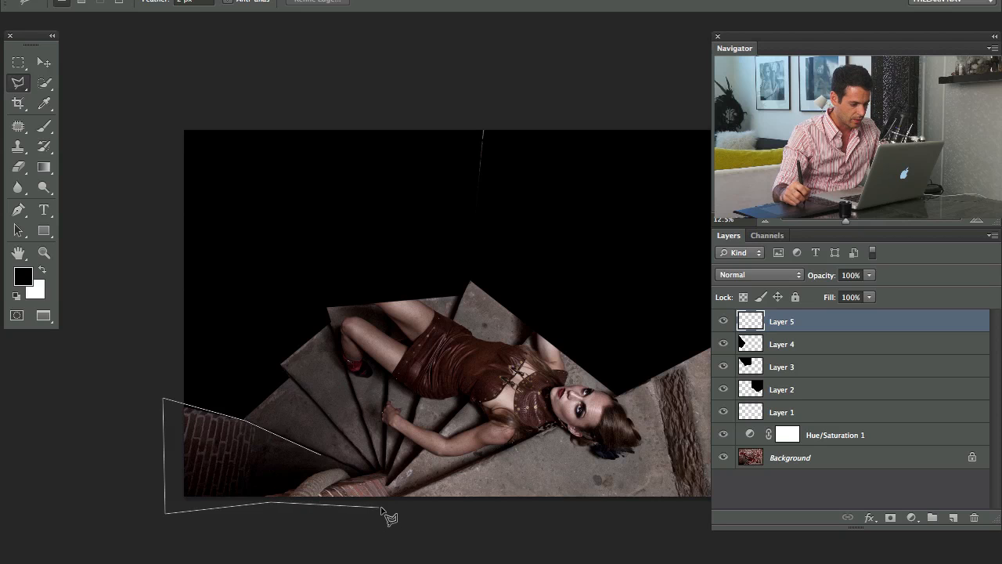
{"action": "left_click", "coordinate": [328, 458]}
{"action": "key", "text": "alt+BackSpace"}
{"action": "key", "text": "super+d"}
Lower the opacity of the black wall fills on Layers 2, 3 and 4, setting Layer 4 to 71%
{"action": "left_click_drag", "start_coordinate": [458, 332], "coordinate": [425, 352]}
{"action": "left_click", "coordinate": [779, 387]}
{"action": "mouse_move", "coordinate": [815, 283]}
{"action": "left_mouse_down"}
{"action": "mouse_move", "coordinate": [787, 289]}
{"action": "mouse_move", "coordinate": [818, 280]}
{"action": "mouse_move", "coordinate": [797, 286]}
{"action": "left_mouse_up"}
{"action": "left_click", "coordinate": [783, 366]}
{"action": "left_click", "coordinate": [789, 345]}
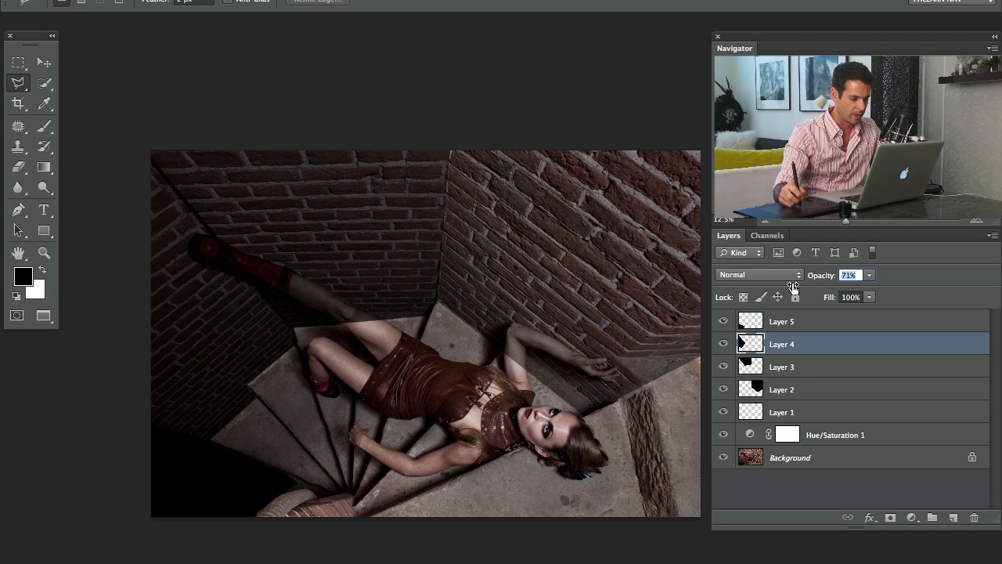
{"action": "left_click_drag", "start_coordinate": [590, 305], "coordinate": [533, 329]}
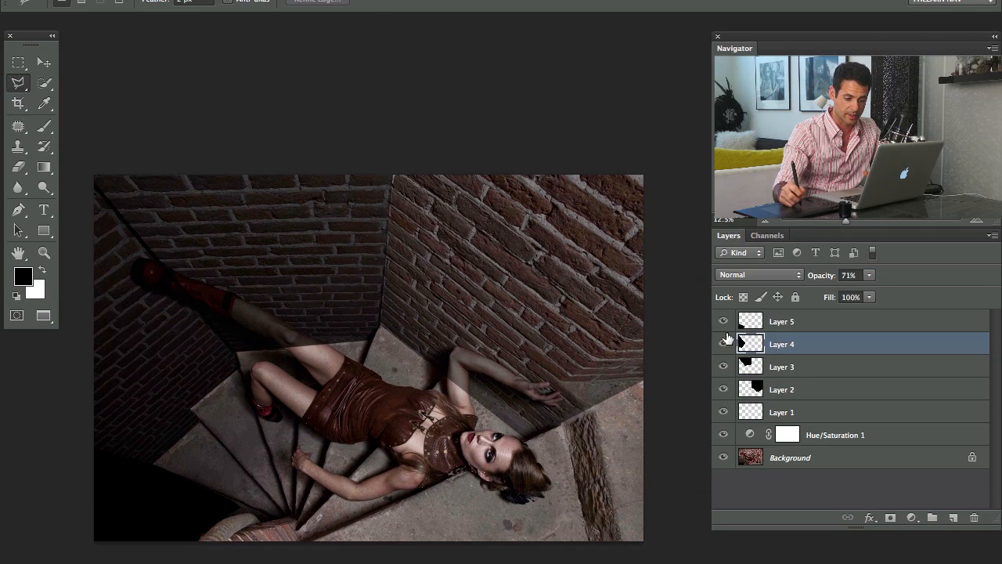
On Layer 2, split the white Underlying Layer slider in Blend If so the right wall's bright mortar shows through the black fill
{"action": "left_click", "coordinate": [723, 387]}
{"action": "left_click", "coordinate": [723, 389]}
{"action": "left_click", "coordinate": [724, 389]}
{"action": "left_click", "coordinate": [724, 389]}
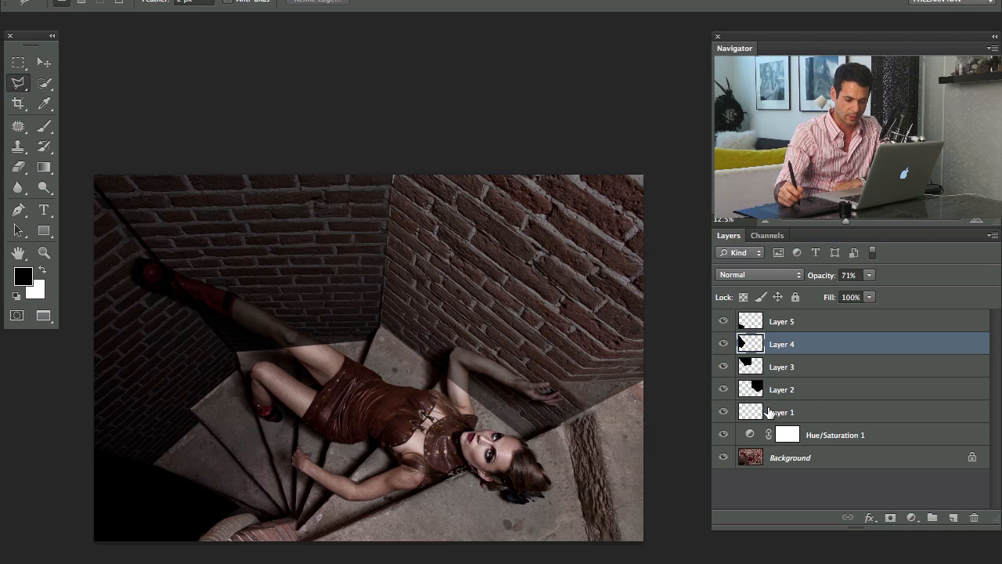
{"action": "left_click", "coordinate": [823, 390]}
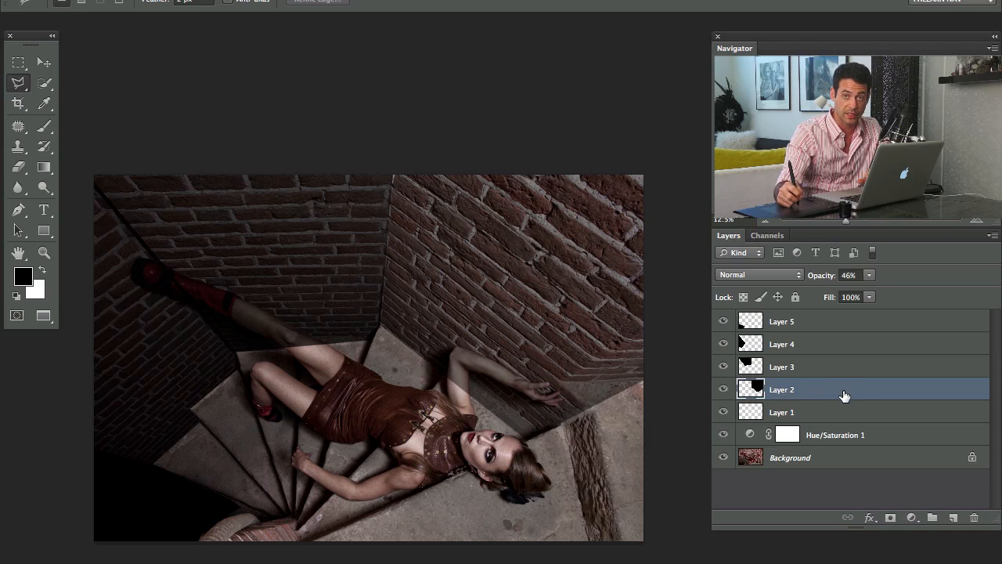
{"action": "left_click_drag", "start_coordinate": [485, 356], "coordinate": [510, 310]}
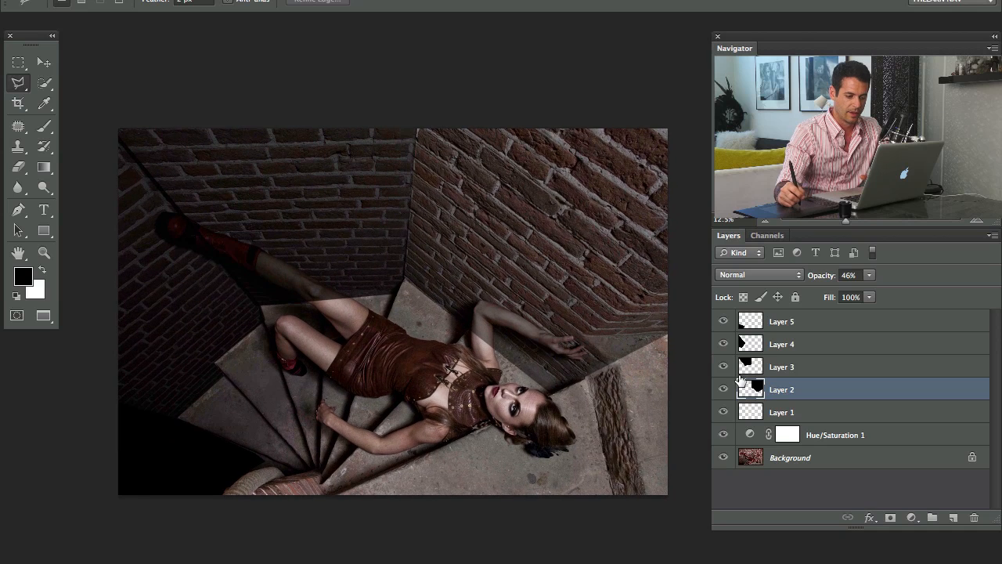
{"action": "double_click", "coordinate": [822, 398]}
{"action": "left_click_drag", "start_coordinate": [728, 2], "coordinate": [139, 14]}
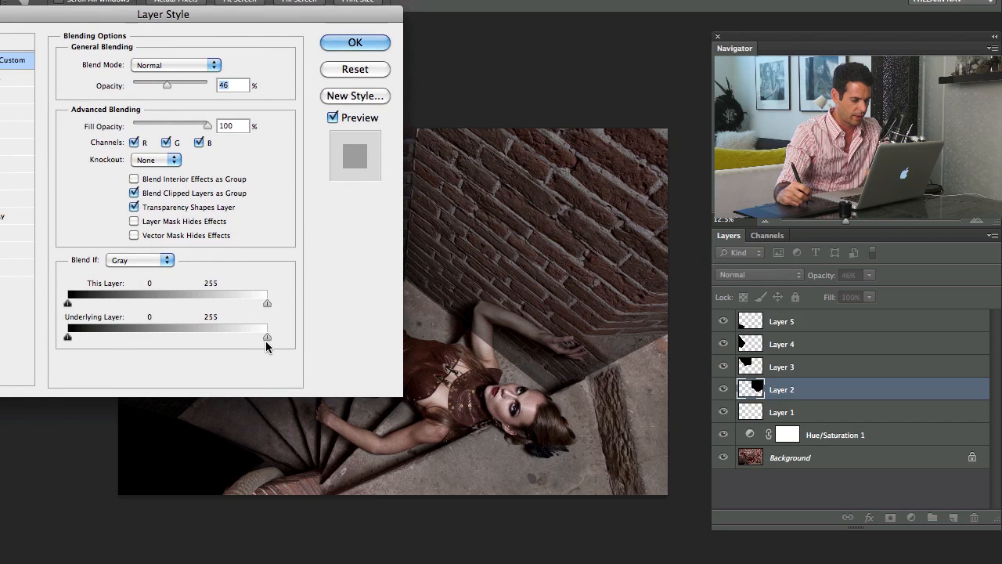
{"action": "left_click_drag", "start_coordinate": [259, 337], "coordinate": [130, 328]}
{"action": "left_click_drag", "start_coordinate": [306, 18], "coordinate": [272, 36]}
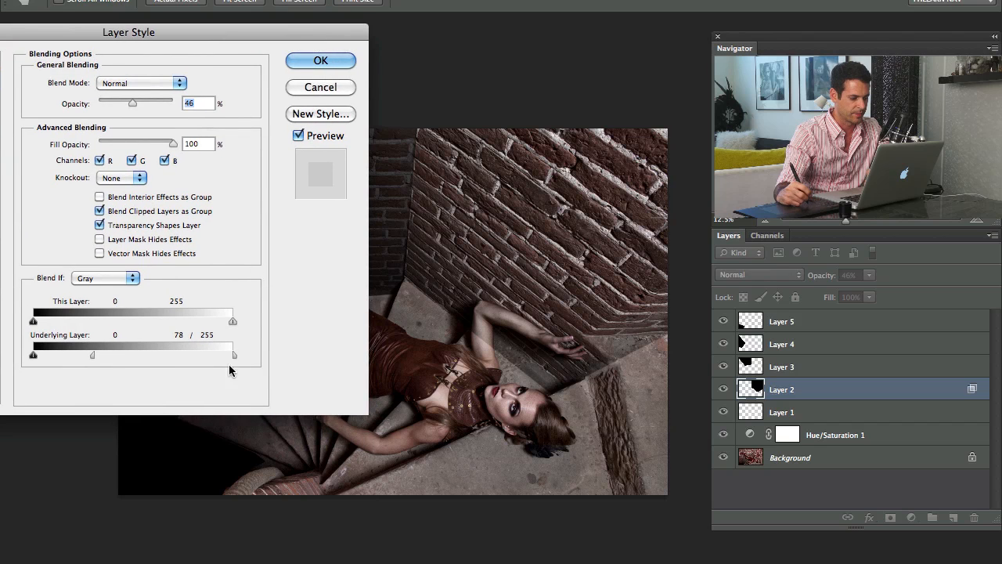
{"action": "left_click_drag", "start_coordinate": [94, 355], "coordinate": [127, 346]}
{"action": "left_click", "coordinate": [323, 61]}
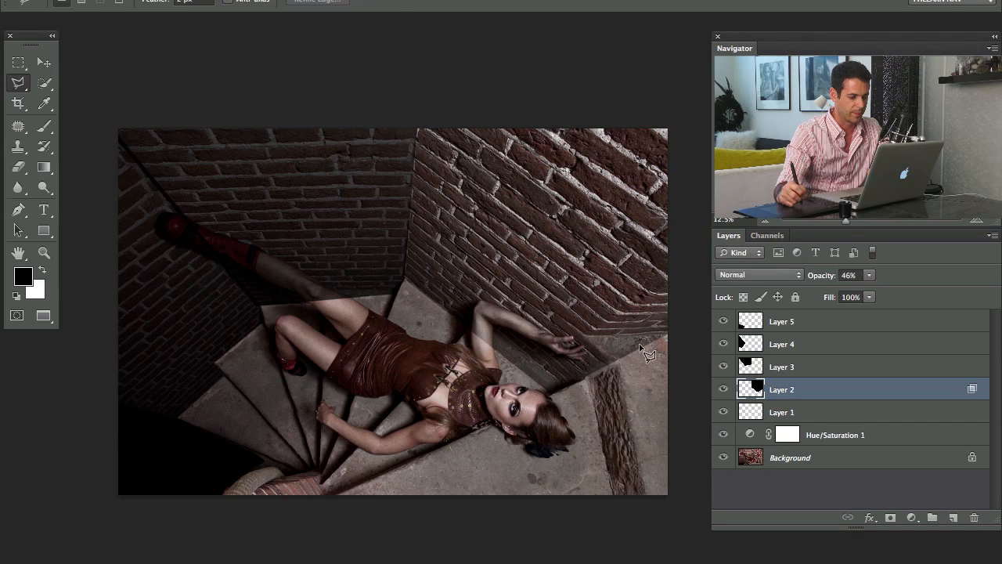
Split and refine Layer 3's white Underlying Layer slider in Blend If so the back wall's highlights show through its black fill
{"action": "double_click", "coordinate": [838, 370]}
{"action": "left_click_drag", "start_coordinate": [345, 356], "coordinate": [266, 356]}
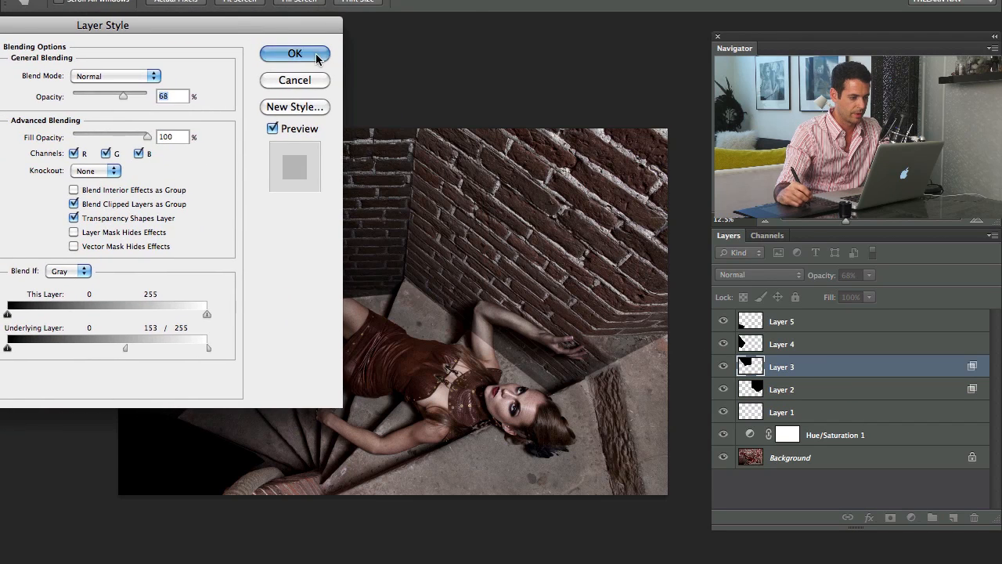
{"action": "left_click", "coordinate": [315, 53]}
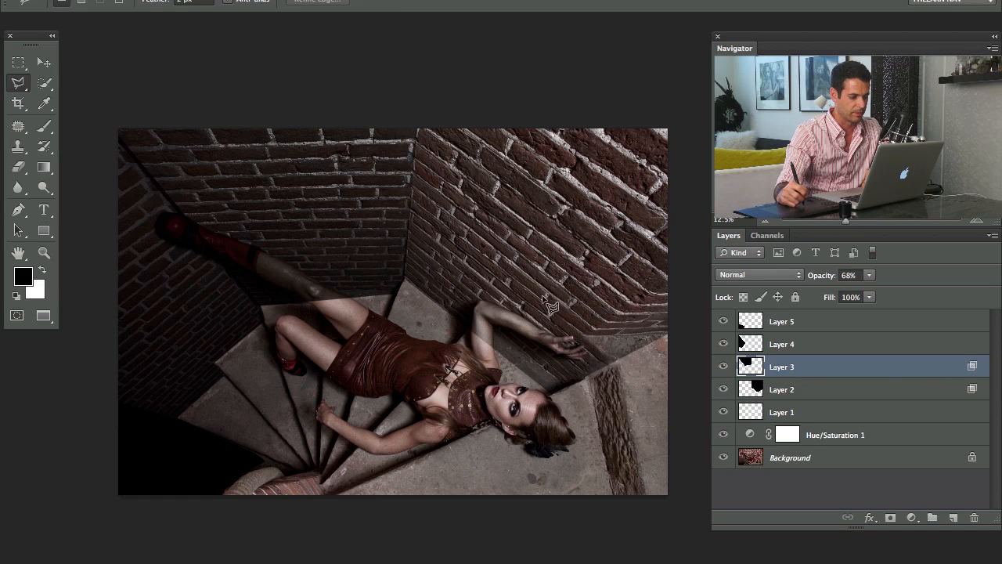
{"action": "double_click", "coordinate": [826, 367]}
{"action": "left_click_drag", "start_coordinate": [384, 26], "coordinate": [525, 223]}
{"action": "left_click_drag", "start_coordinate": [435, 537], "coordinate": [492, 535]}
{"action": "left_click", "coordinate": [610, 241]}
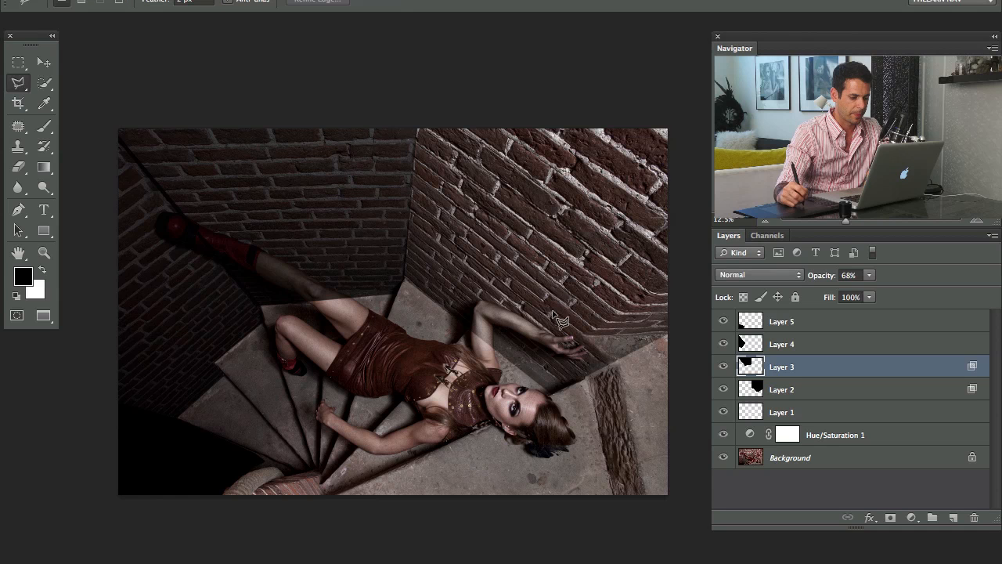
{"action": "left_click_drag", "start_coordinate": [724, 364], "coordinate": [724, 391]}
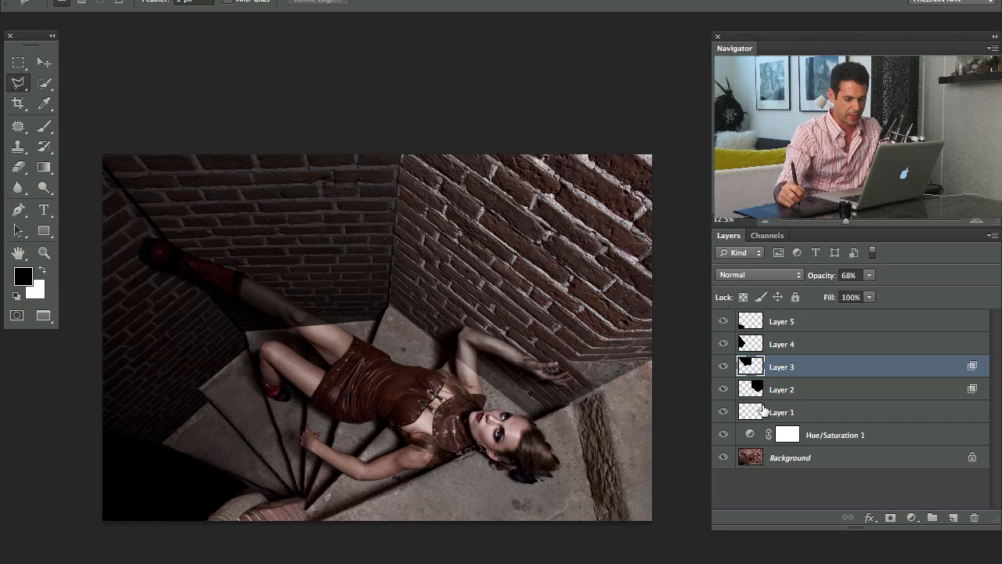
Add an empty layer above Layer 5 and brush soft black over the stairs around the woman
{"action": "left_click", "coordinate": [783, 327]}
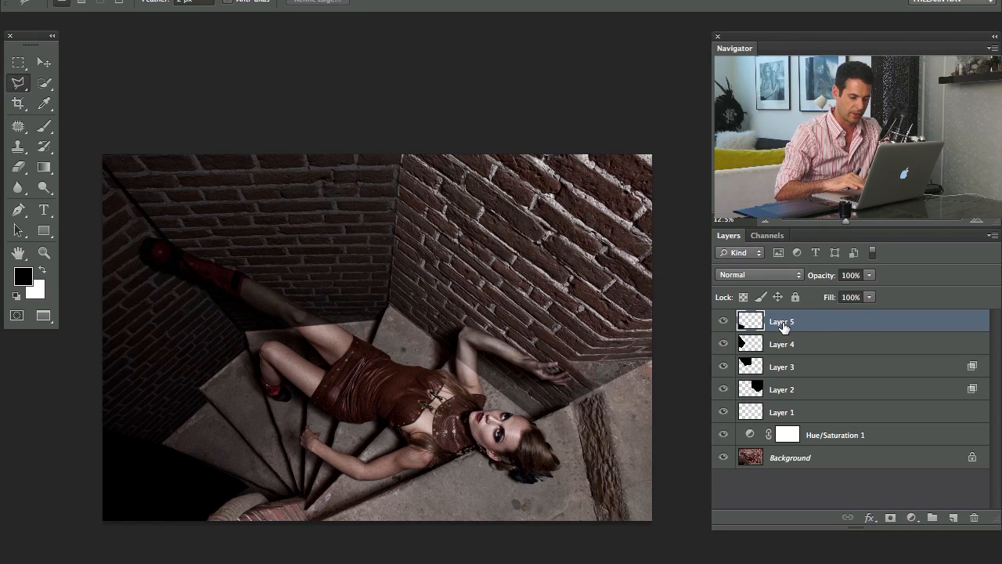
{"action": "key", "text": "ctrl+alt+shift+n"}
{"action": "key", "text": "b"}
{"action": "mouse_move", "coordinate": [220, 401]}
{"action": "left_mouse_down"}
{"action": "mouse_move", "coordinate": [149, 460]}
{"action": "mouse_move", "coordinate": [261, 325]}
{"action": "mouse_move", "coordinate": [284, 317]}
{"action": "mouse_move", "coordinate": [263, 331]}
{"action": "mouse_move", "coordinate": [230, 391]}
{"action": "mouse_move", "coordinate": [261, 389]}
{"action": "mouse_move", "coordinate": [326, 333]}
{"action": "mouse_move", "coordinate": [350, 329]}
{"action": "mouse_move", "coordinate": [322, 399]}
{"action": "mouse_move", "coordinate": [398, 329]}
{"action": "mouse_move", "coordinate": [344, 455]}
{"action": "mouse_move", "coordinate": [391, 420]}
{"action": "mouse_move", "coordinate": [412, 348]}
{"action": "mouse_move", "coordinate": [394, 373]}
{"action": "mouse_move", "coordinate": [408, 341]}
{"action": "mouse_move", "coordinate": [311, 442]}
{"action": "mouse_move", "coordinate": [253, 526]}
{"action": "mouse_move", "coordinate": [231, 445]}
{"action": "mouse_move", "coordinate": [286, 406]}
{"action": "mouse_move", "coordinate": [262, 402]}
{"action": "mouse_move", "coordinate": [203, 453]}
{"action": "mouse_move", "coordinate": [283, 410]}
{"action": "mouse_move", "coordinate": [359, 455]}
{"action": "mouse_move", "coordinate": [311, 424]}
{"action": "mouse_move", "coordinate": [293, 337]}
{"action": "mouse_move", "coordinate": [351, 368]}
{"action": "mouse_move", "coordinate": [457, 374]}
{"action": "mouse_move", "coordinate": [439, 390]}
{"action": "mouse_move", "coordinate": [513, 406]}
{"action": "mouse_move", "coordinate": [280, 480]}
{"action": "mouse_move", "coordinate": [332, 493]}
{"action": "mouse_move", "coordinate": [333, 468]}
{"action": "left_mouse_up"}
Split the white Underlying Layer slider in Layer 6's Blend If settings so highlights show through the painted shadow, and apply it
{"action": "double_click", "coordinate": [824, 321]}
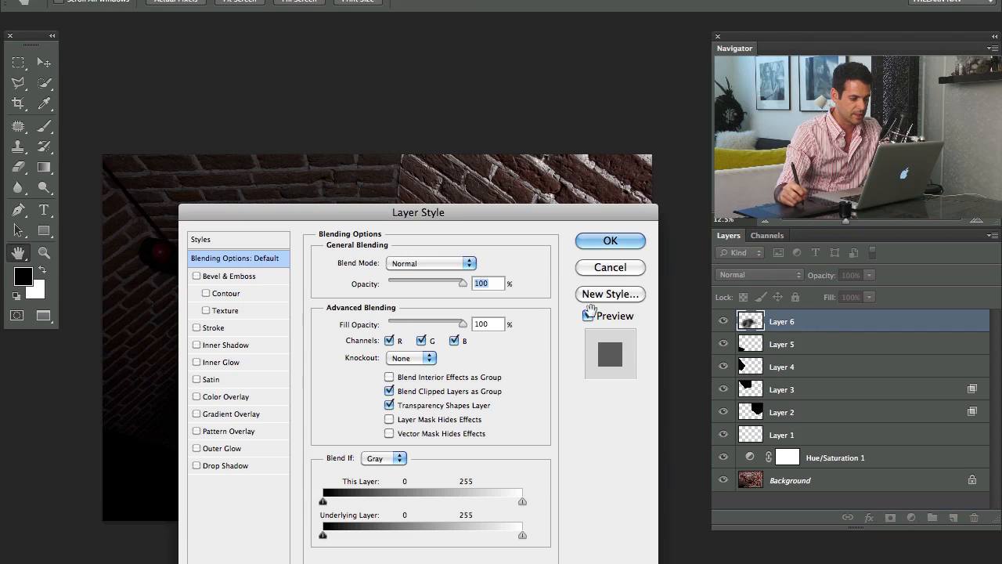
{"action": "left_click_drag", "start_coordinate": [379, 158], "coordinate": [400, 11]}
{"action": "left_click_drag", "start_coordinate": [442, 217], "coordinate": [301, 258]}
{"action": "left_click_drag", "start_coordinate": [381, 562], "coordinate": [153, 552]}
{"action": "left_click", "coordinate": [469, 280]}
{"action": "key", "text": "b"}
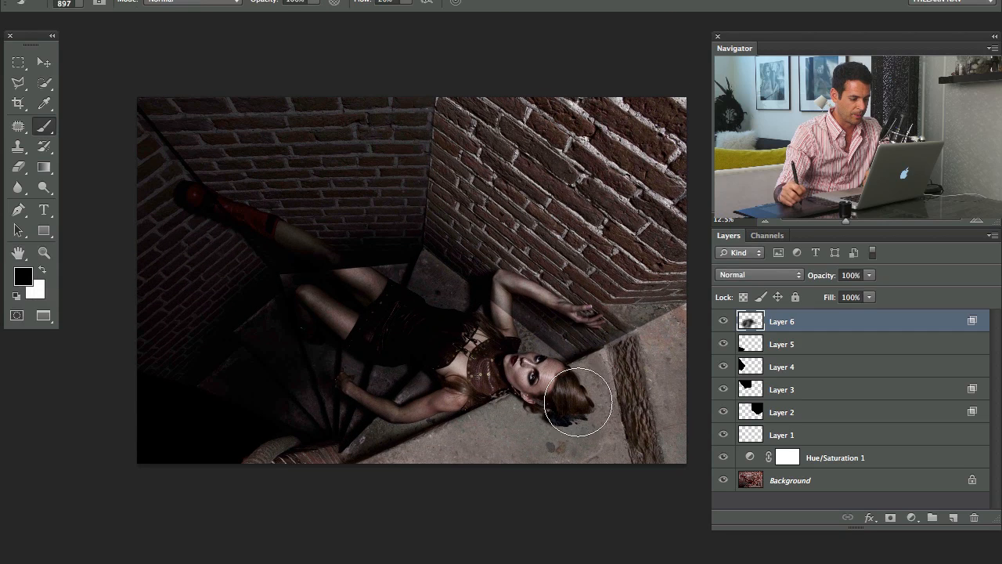
Compare the photo with and without Layer 6's shadow and lower the layer's opacity to 73%
{"action": "left_click", "coordinate": [722, 321]}
{"action": "left_click", "coordinate": [723, 321]}
{"action": "left_click", "coordinate": [723, 321]}
{"action": "left_click", "coordinate": [723, 321]}
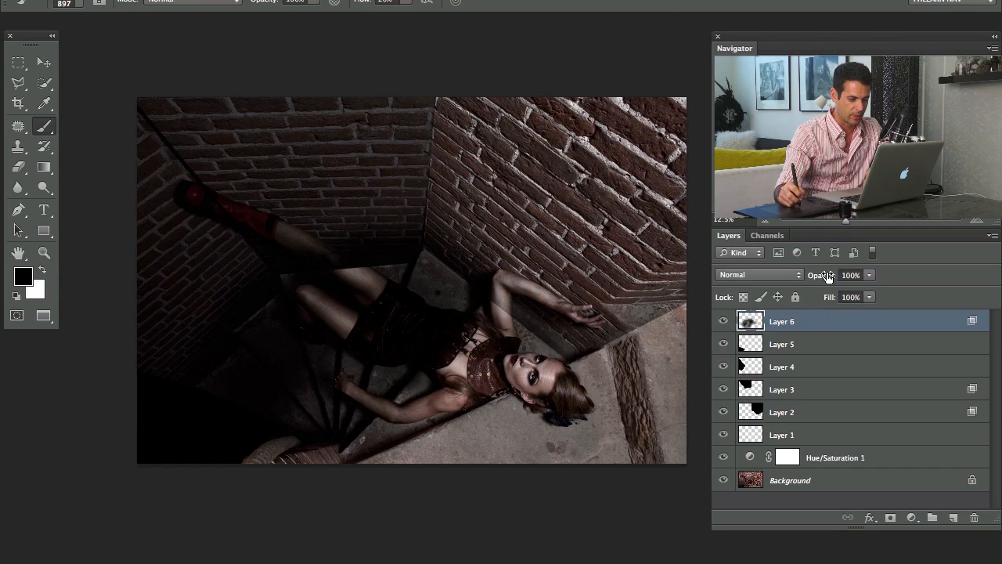
{"action": "left_click_drag", "start_coordinate": [828, 276], "coordinate": [807, 276]}
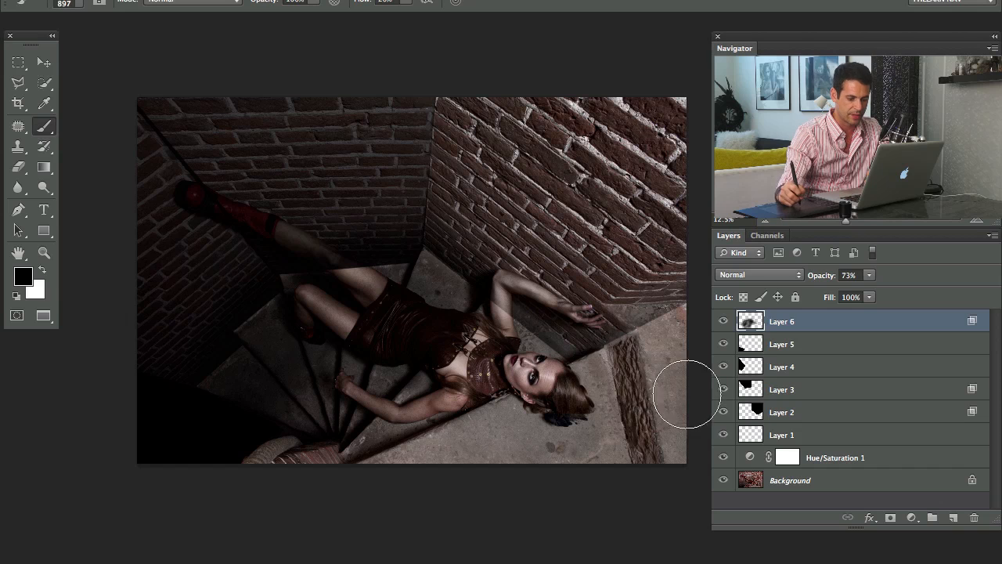
Hide Layers 4 and 5 and compare the right and back walls with Layers 2 and 3 off and on
{"action": "left_click", "coordinate": [722, 367]}
{"action": "left_click", "coordinate": [722, 366]}
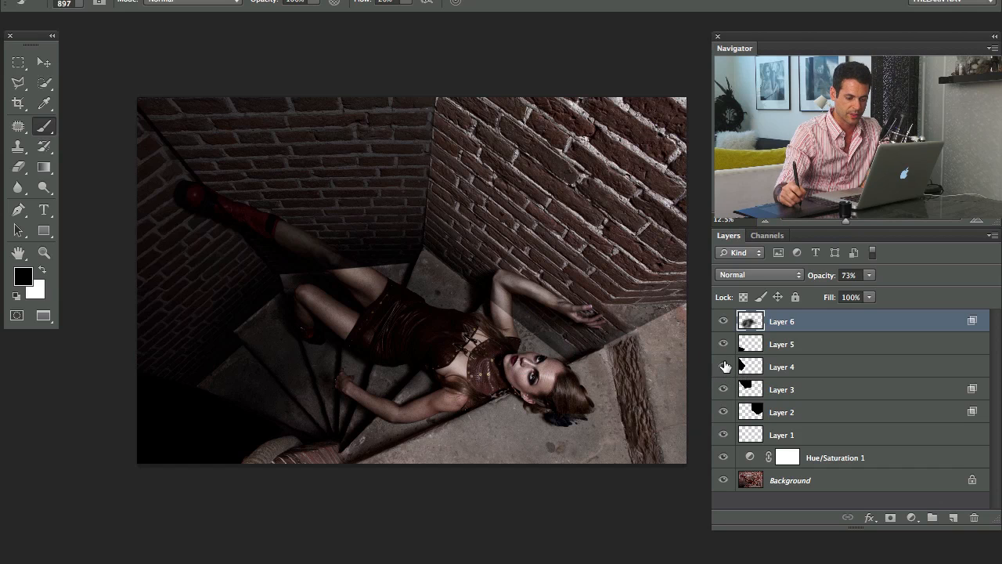
{"action": "left_click", "coordinate": [722, 389]}
{"action": "left_click", "coordinate": [723, 344]}
{"action": "left_click", "coordinate": [723, 366]}
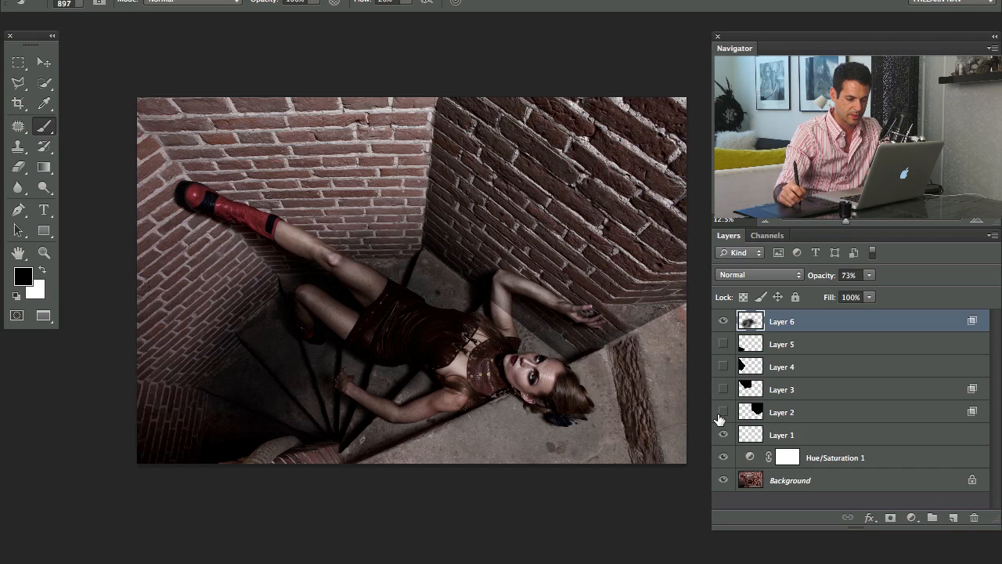
{"action": "left_click", "coordinate": [723, 412]}
{"action": "left_click", "coordinate": [723, 411]}
{"action": "left_click", "coordinate": [723, 412]}
{"action": "left_click", "coordinate": [723, 417]}
{"action": "left_click", "coordinate": [723, 390]}
{"action": "left_click", "coordinate": [722, 389]}
{"action": "left_click", "coordinate": [723, 389]}
Add a layer mask to Layer 3 and paint black over the raised leg and red boot to remove the darkening there
{"action": "left_click", "coordinate": [789, 395]}
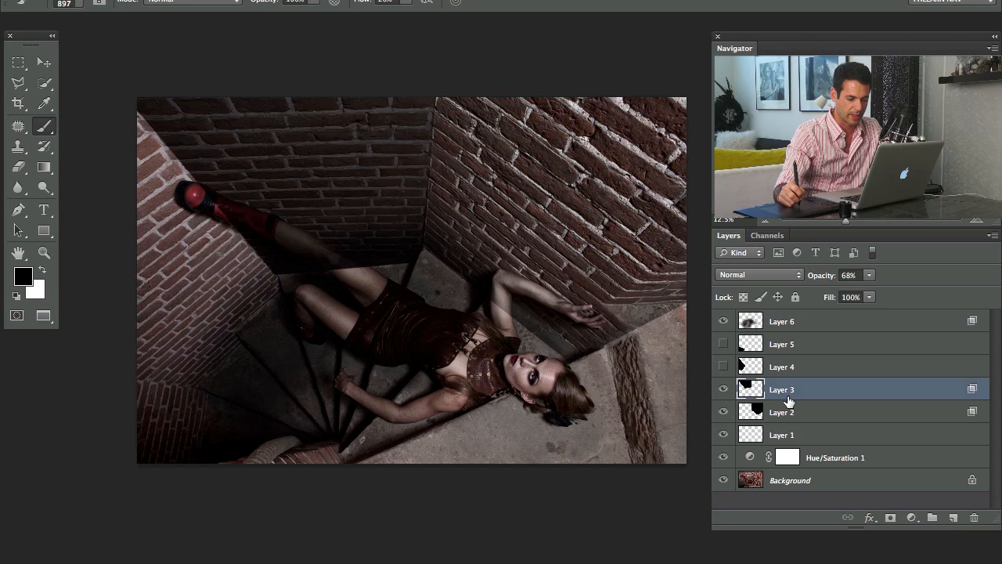
{"action": "key", "text": "super+m"}
{"action": "mouse_move", "coordinate": [247, 231]}
{"action": "left_mouse_down"}
{"action": "mouse_move", "coordinate": [205, 215]}
{"action": "mouse_move", "coordinate": [207, 204]}
{"action": "mouse_move", "coordinate": [238, 213]}
{"action": "mouse_move", "coordinate": [205, 192]}
{"action": "left_mouse_up"}
{"action": "key", "text": "x"}
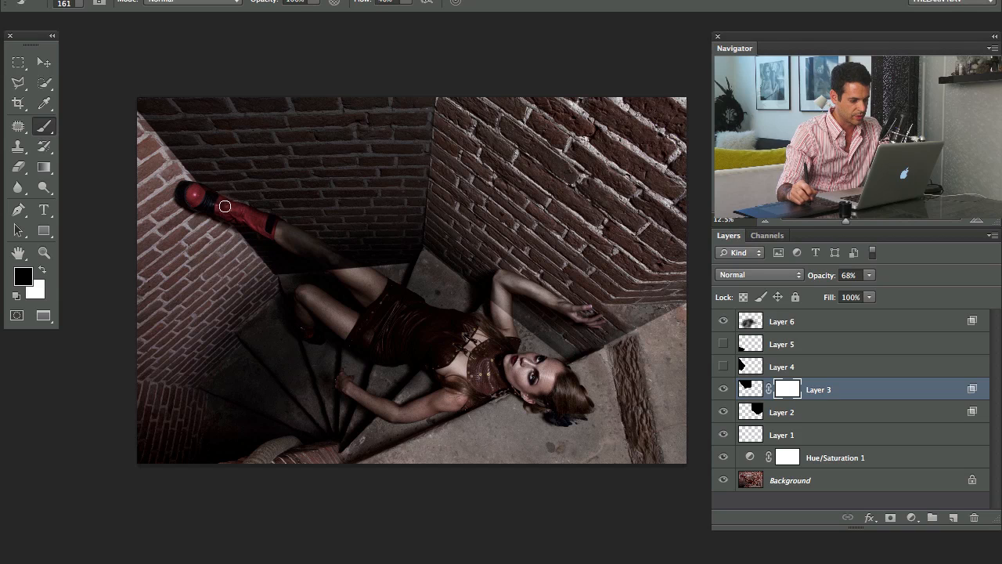
{"action": "mouse_move", "coordinate": [283, 242]}
{"action": "left_mouse_down"}
{"action": "mouse_move", "coordinate": [339, 257]}
{"action": "mouse_move", "coordinate": [254, 212]}
{"action": "left_mouse_up"}
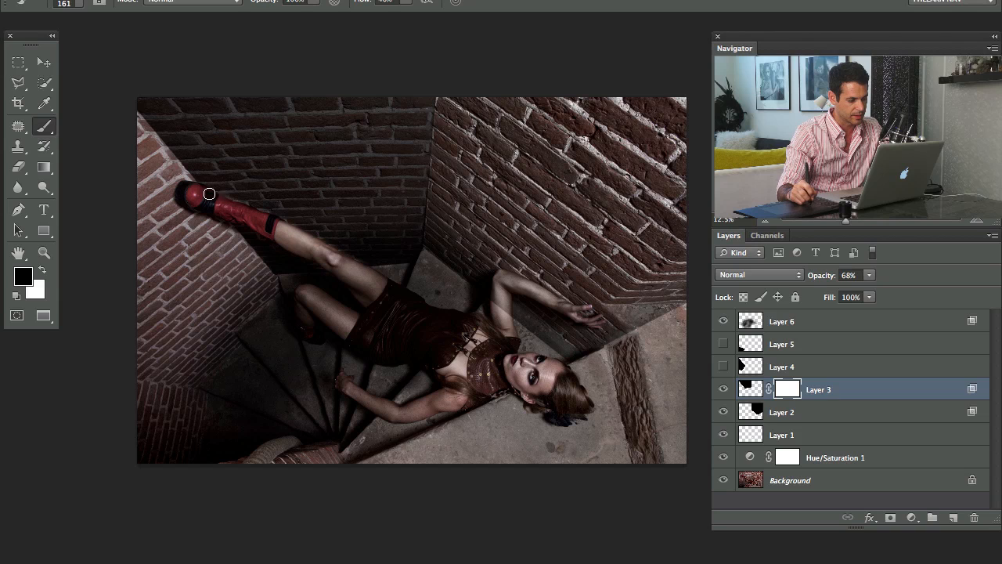
{"action": "key", "text": "x"}
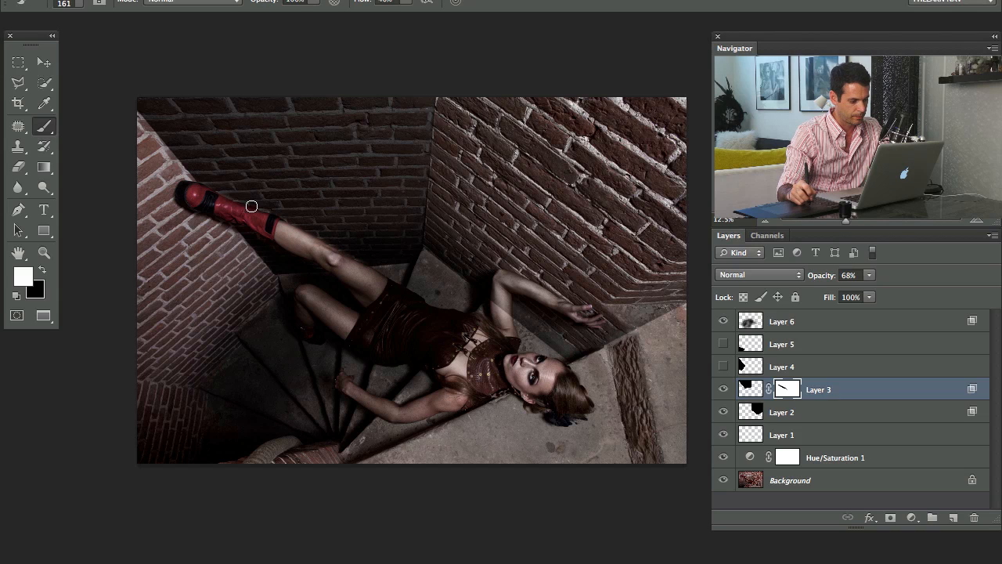
{"action": "key", "text": "x"}
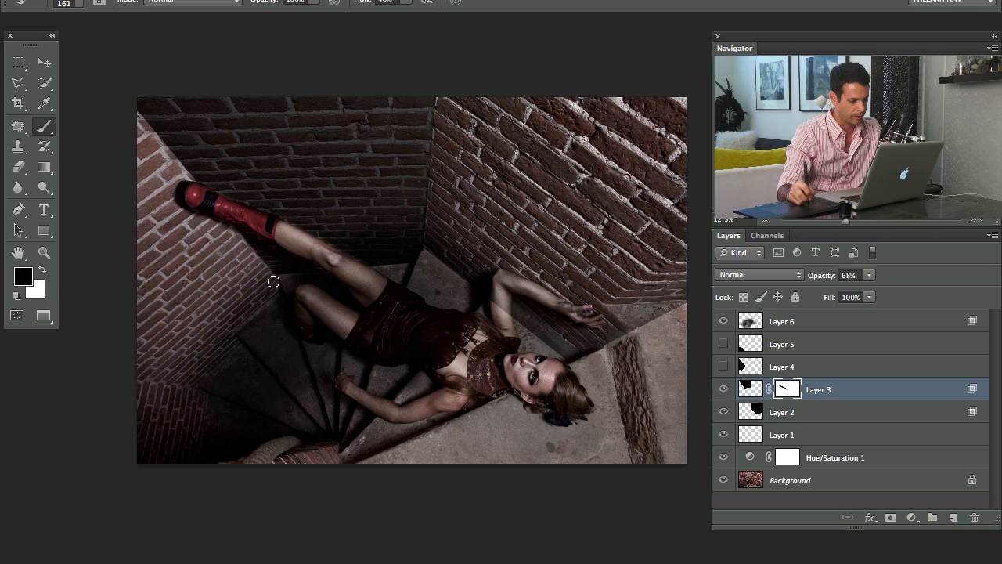
Show Layer 4, add a layer mask, paint black over the red boot's toe to clear the darkening, and show Layer 5 again
{"action": "left_click", "coordinate": [723, 366]}
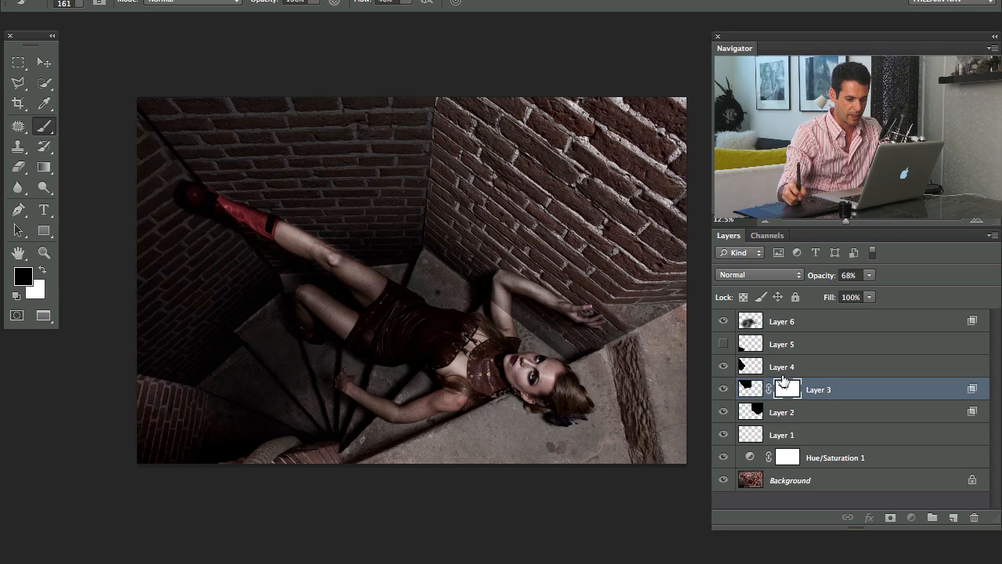
{"action": "left_click", "coordinate": [776, 372]}
{"action": "key", "text": "super+m"}
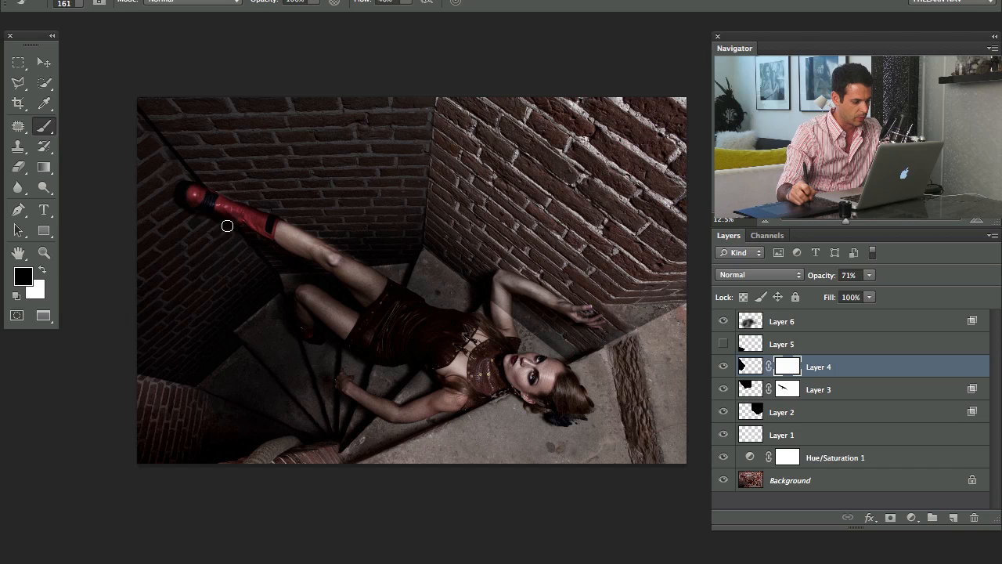
{"action": "left_click_drag", "start_coordinate": [213, 210], "coordinate": [215, 214]}
{"action": "key", "text": "x"}
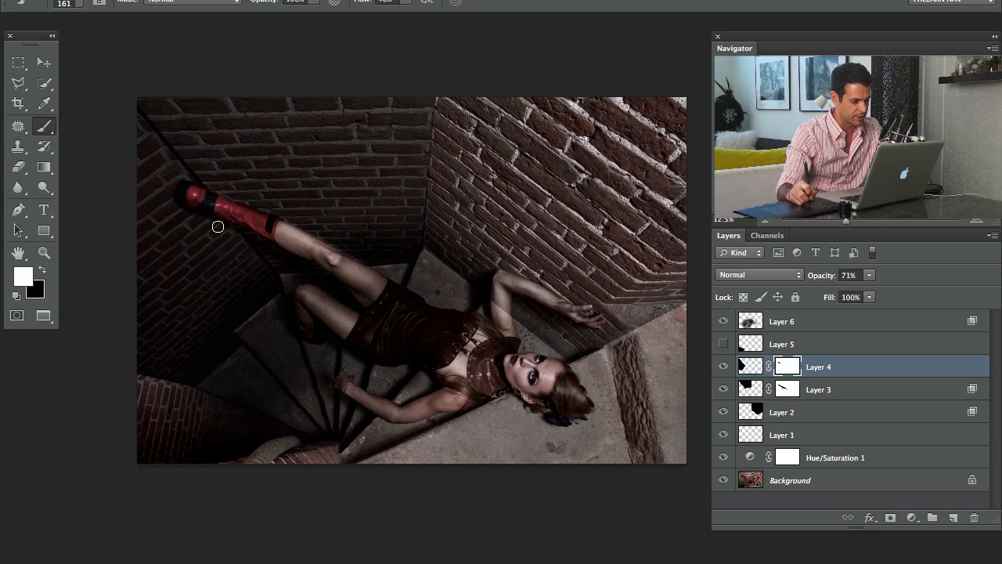
{"action": "left_click", "coordinate": [724, 345]}
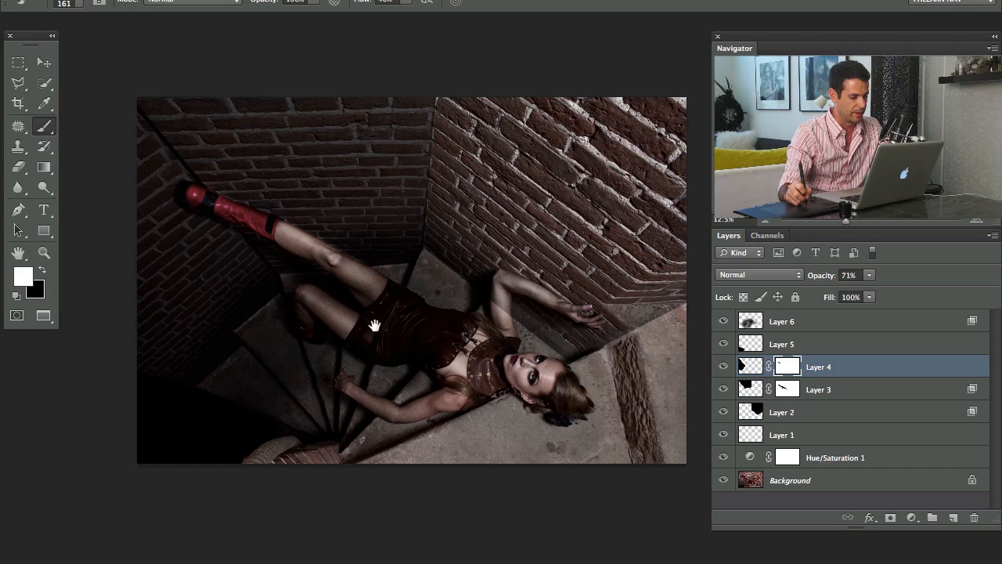
Brush more black with a large soft brush on Layer 6 beneath the raised leg and compare the photo with the layer off and on
{"action": "left_click_drag", "start_coordinate": [532, 335], "coordinate": [517, 345]}
{"action": "left_click", "coordinate": [724, 321]}
{"action": "left_click", "coordinate": [723, 321]}
{"action": "left_click", "coordinate": [723, 321]}
{"action": "left_click", "coordinate": [723, 321]}
{"action": "left_click", "coordinate": [771, 344]}
{"action": "key", "text": "x"}
{"action": "left_click", "coordinate": [781, 321]}
{"action": "left_click_drag", "start_coordinate": [275, 278], "coordinate": [318, 286]}
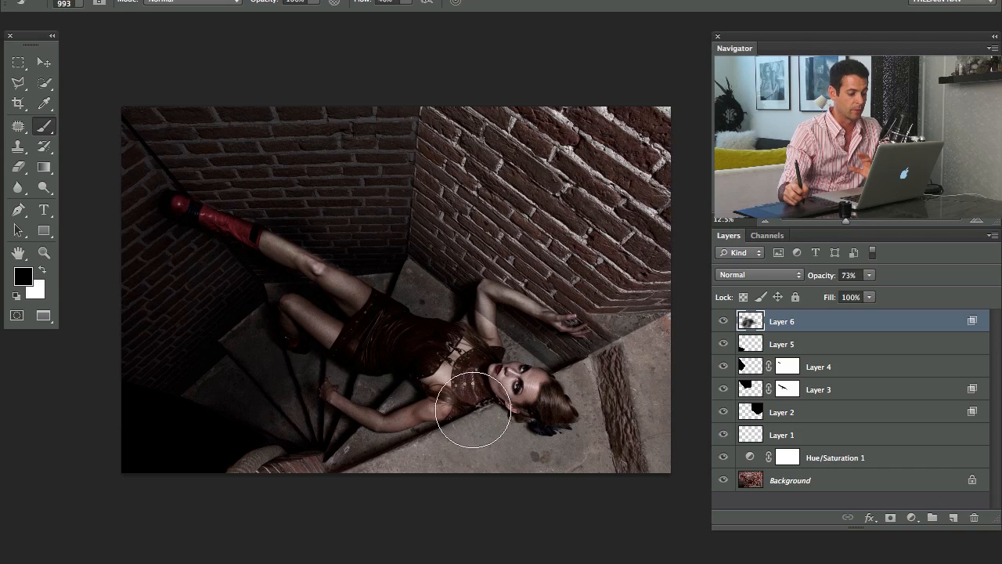
{"action": "left_click", "coordinate": [723, 322]}
{"action": "left_click", "coordinate": [723, 322]}
{"action": "left_click", "coordinate": [722, 322]}
{"action": "left_click", "coordinate": [722, 322]}
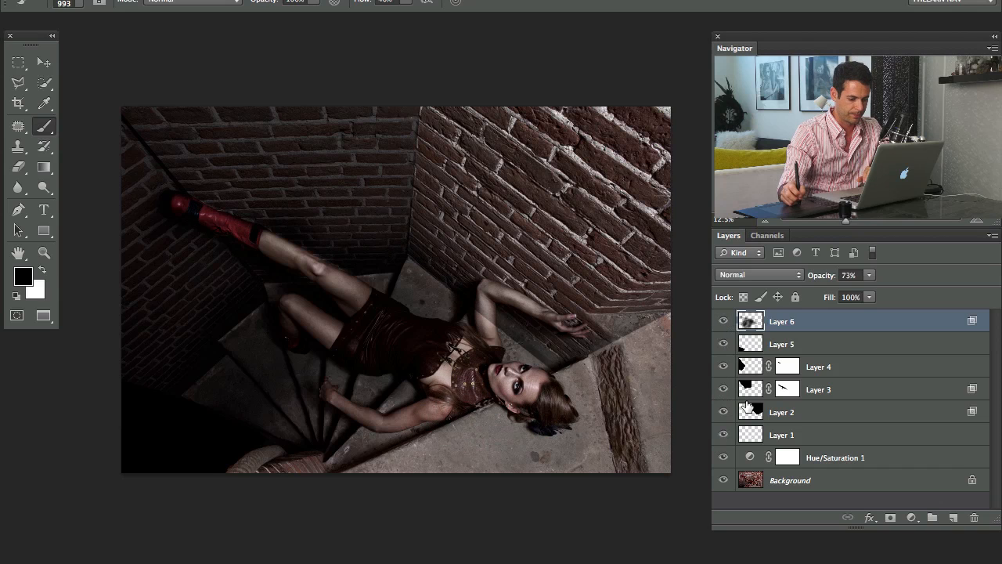
Examine what Layer 1's highlights and Layer 6's shadow contribute by switching each layer off and on
{"action": "left_click", "coordinate": [719, 438]}
{"action": "left_click", "coordinate": [719, 438]}
{"action": "left_click", "coordinate": [718, 439]}
{"action": "left_click", "coordinate": [718, 438]}
{"action": "left_click", "coordinate": [718, 439]}
{"action": "left_click", "coordinate": [784, 432]}
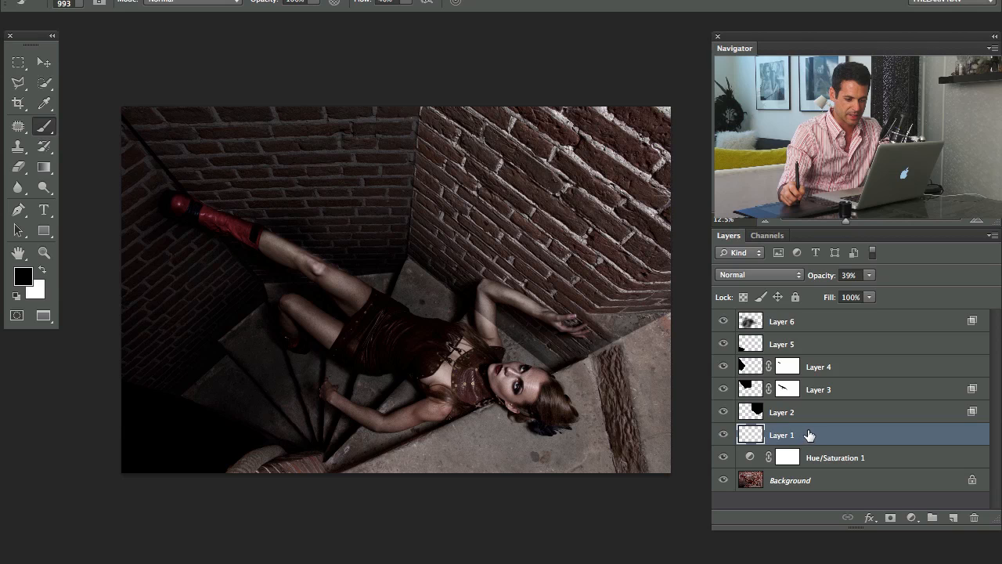
{"action": "mouse_move", "coordinate": [787, 322]}
{"action": "left_mouse_down"}
{"action": "mouse_move", "coordinate": [803, 315]}
{"action": "mouse_move", "coordinate": [796, 323]}
{"action": "left_mouse_up"}
{"action": "left_click", "coordinate": [721, 321]}
{"action": "left_click", "coordinate": [721, 321]}
{"action": "left_click", "coordinate": [721, 321]}
{"action": "left_click", "coordinate": [721, 321]}
{"action": "left_click", "coordinate": [722, 321]}
{"action": "left_click", "coordinate": [722, 322]}
{"action": "left_click_drag", "start_coordinate": [742, 320], "coordinate": [808, 437]}
{"action": "left_click_drag", "start_coordinate": [676, 361], "coordinate": [656, 365]}
Add a layer mask to Layer 2 and paint black over the woman's raised upper arm to remove the wall darkening there
{"action": "left_click", "coordinate": [775, 410]}
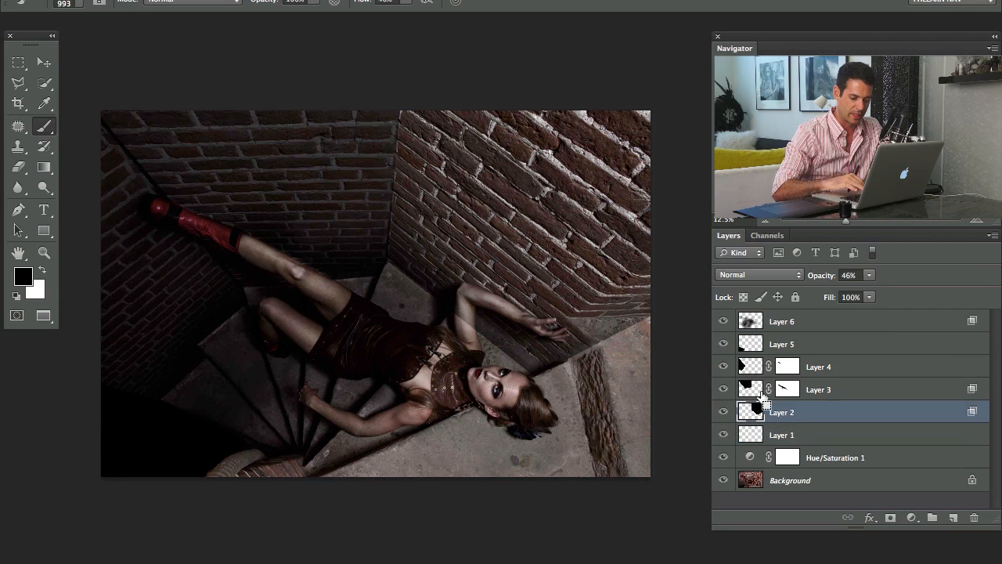
{"action": "key", "text": "super+m"}
{"action": "mouse_move", "coordinate": [472, 333]}
{"action": "left_mouse_down"}
{"action": "mouse_move", "coordinate": [429, 331]}
{"action": "mouse_move", "coordinate": [461, 322]}
{"action": "left_mouse_up"}
{"action": "key", "text": "x"}
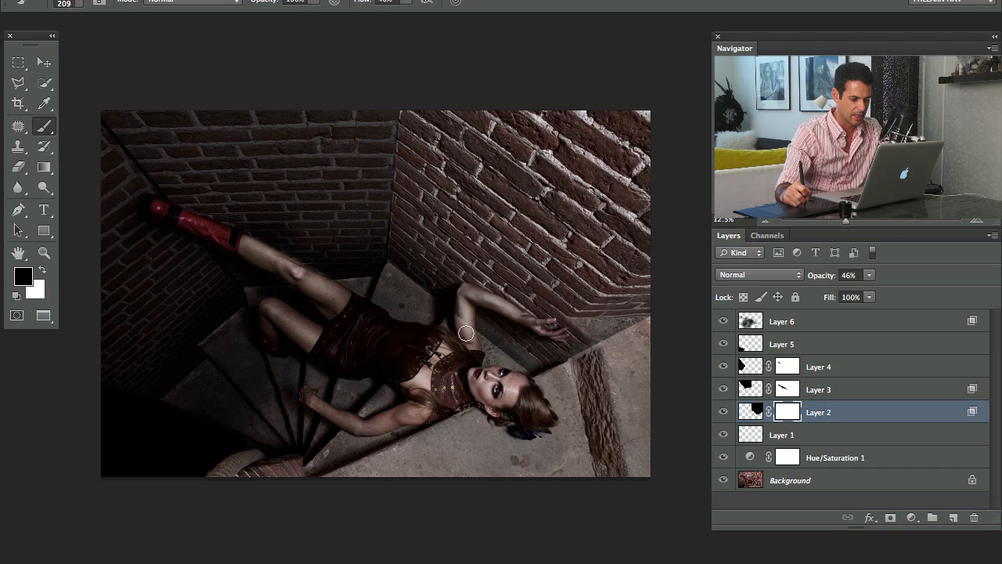
{"action": "left_click_drag", "start_coordinate": [464, 311], "coordinate": [477, 307]}
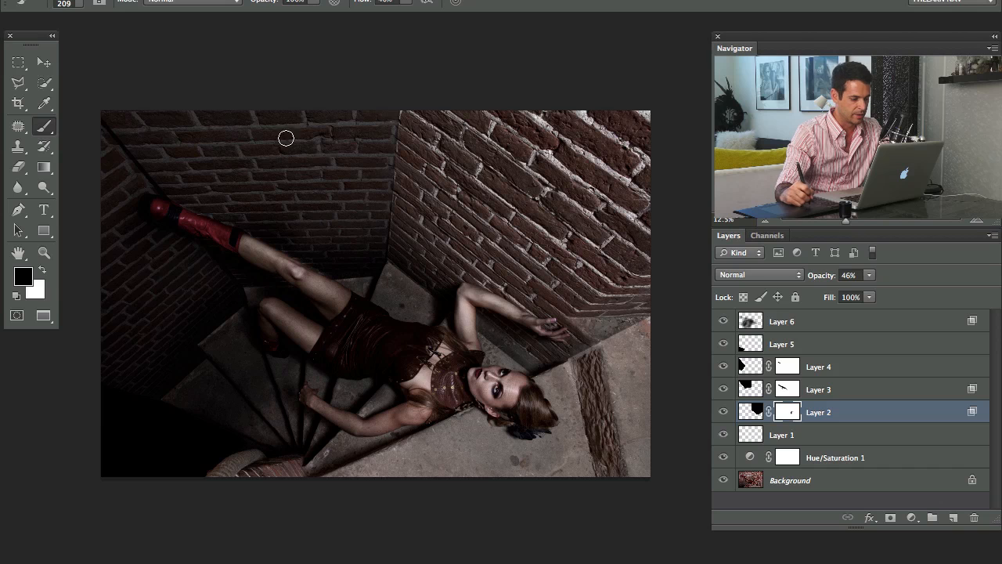
{"action": "mouse_move", "coordinate": [471, 290]}
{"action": "left_mouse_down"}
{"action": "mouse_move", "coordinate": [494, 303]}
{"action": "mouse_move", "coordinate": [488, 296]}
{"action": "left_mouse_up"}
Compare the photo without its lower adjustments and reduce the Hue/Saturation 1 layer's opacity to 88%
{"action": "left_click", "coordinate": [723, 438]}
{"action": "left_click", "coordinate": [722, 438]}
{"action": "left_click", "coordinate": [721, 438]}
{"action": "left_click", "coordinate": [721, 439]}
{"action": "left_click", "coordinate": [721, 440]}
{"action": "left_click", "coordinate": [721, 442]}
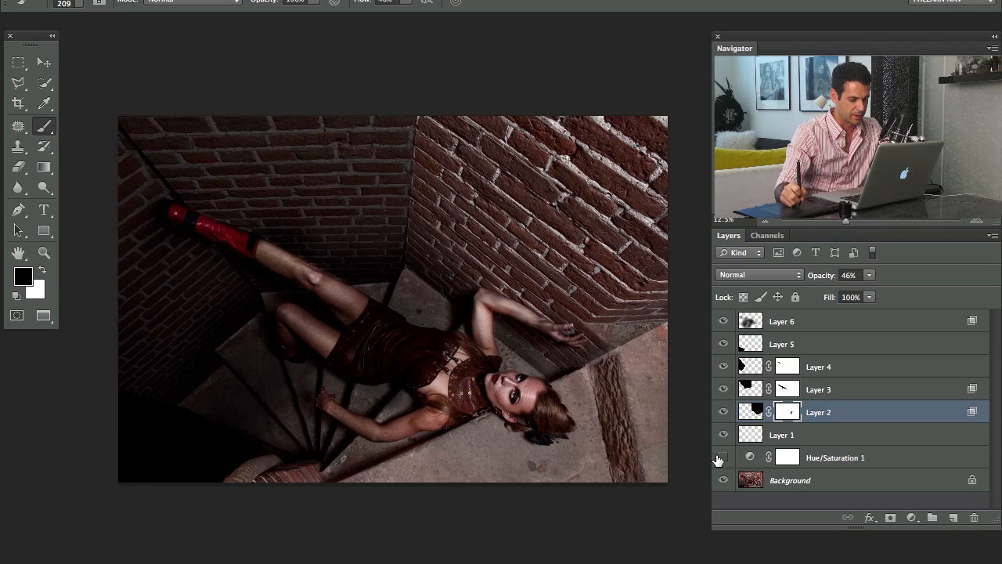
{"action": "left_click", "coordinate": [813, 462]}
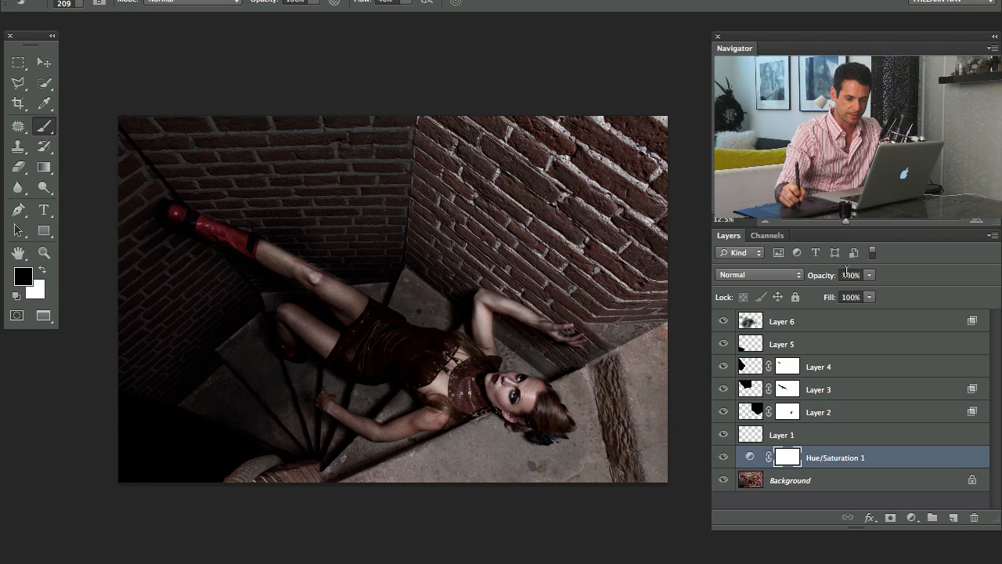
{"action": "left_click_drag", "start_coordinate": [823, 280], "coordinate": [813, 283]}
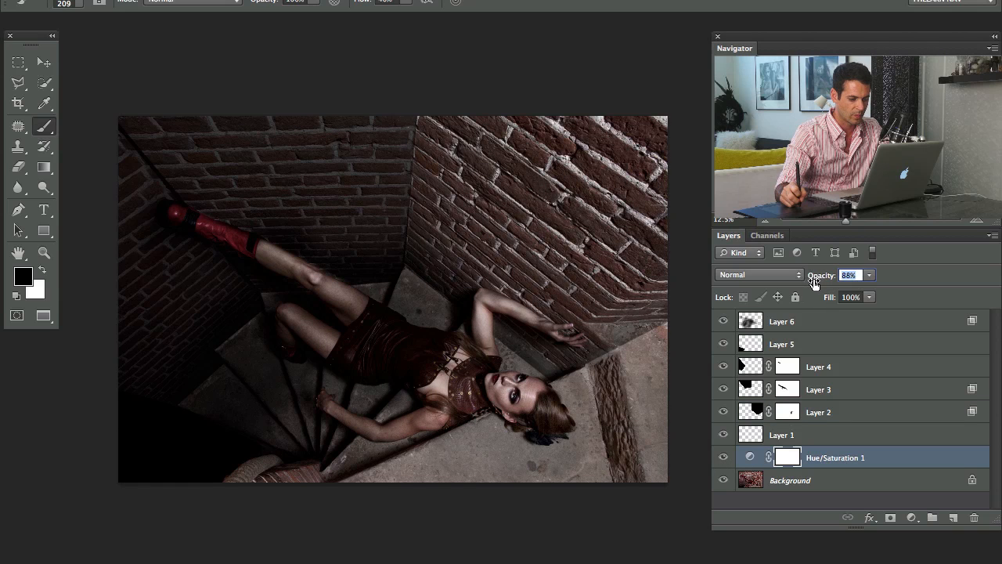
Add a Curves adjustment above Layer 6 that darkens input 125 to output 83, and compare the photo without and with it
{"action": "left_click", "coordinate": [804, 322]}
{"action": "left_click", "coordinate": [725, 325]}
{"action": "left_click", "coordinate": [726, 325]}
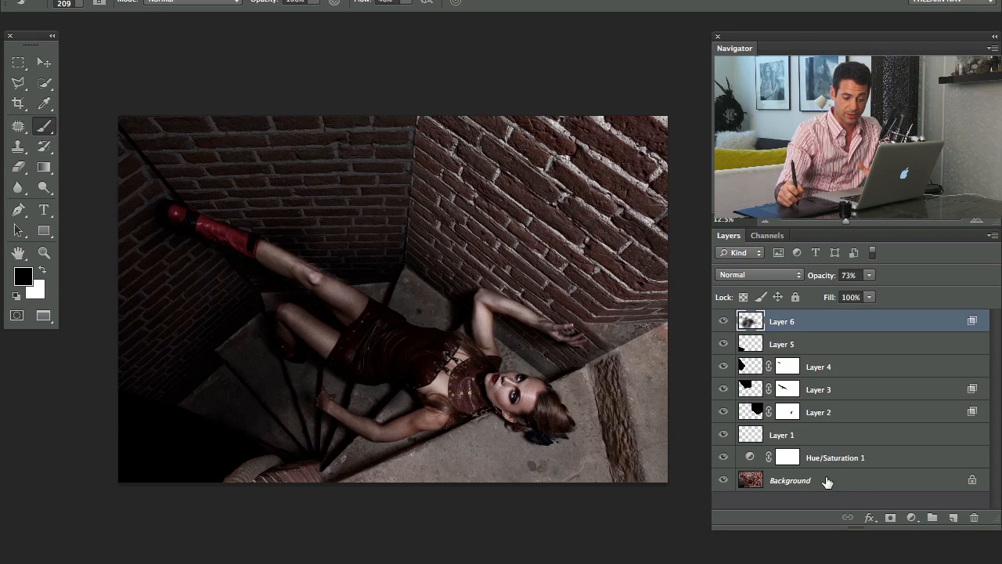
{"action": "left_click", "coordinate": [913, 519]}
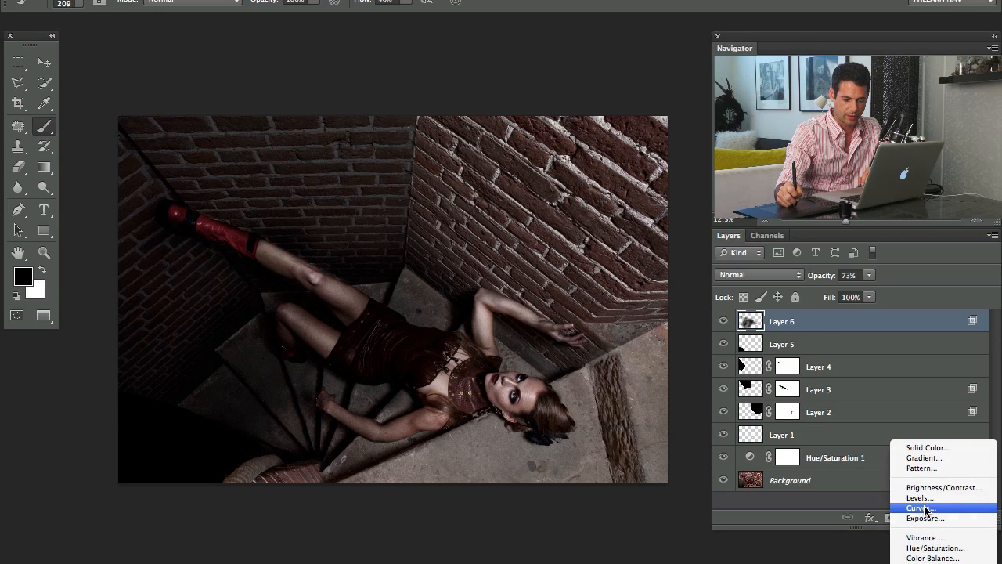
{"action": "left_click", "coordinate": [914, 449]}
{"action": "left_click_drag", "start_coordinate": [157, 211], "coordinate": [165, 227]}
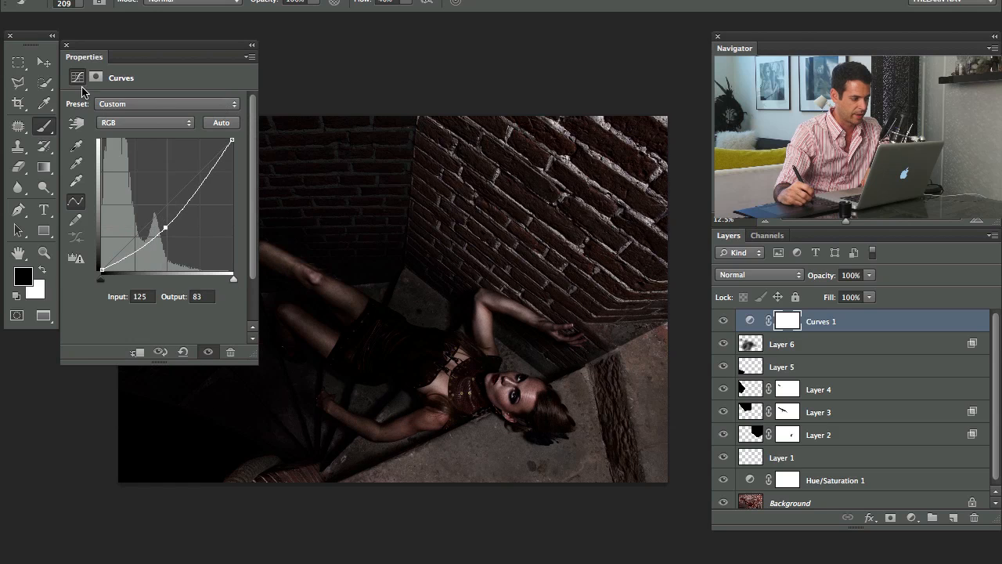
{"action": "left_click", "coordinate": [251, 44]}
{"action": "left_click_drag", "start_coordinate": [374, 251], "coordinate": [401, 279]}
{"action": "left_click", "coordinate": [723, 321]}
{"action": "left_click", "coordinate": [723, 321]}
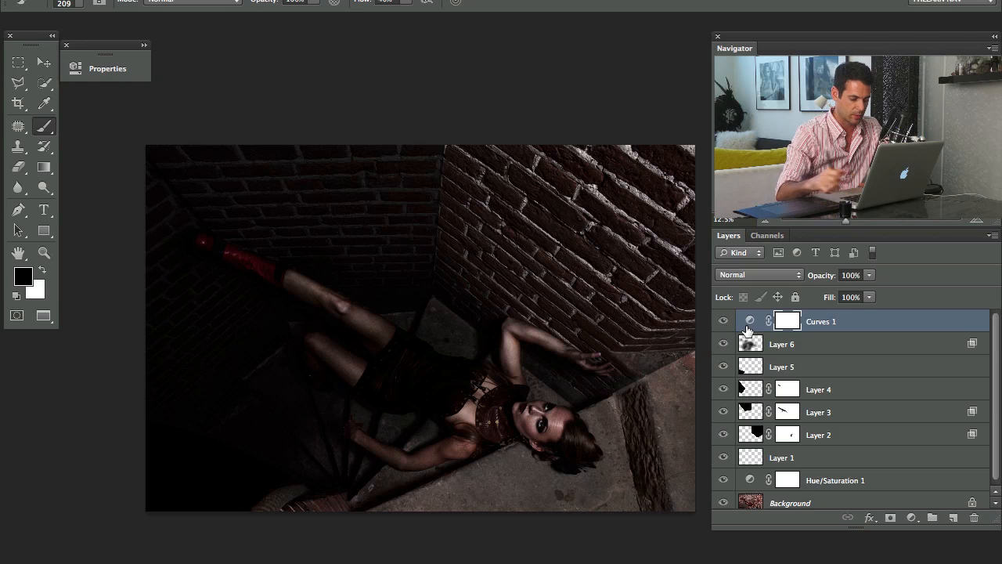
Paint black on the Curves 1 mask over the woman, the right wall and the floor near her head, and compare the result
{"action": "left_click_drag", "start_coordinate": [489, 401], "coordinate": [506, 412]}
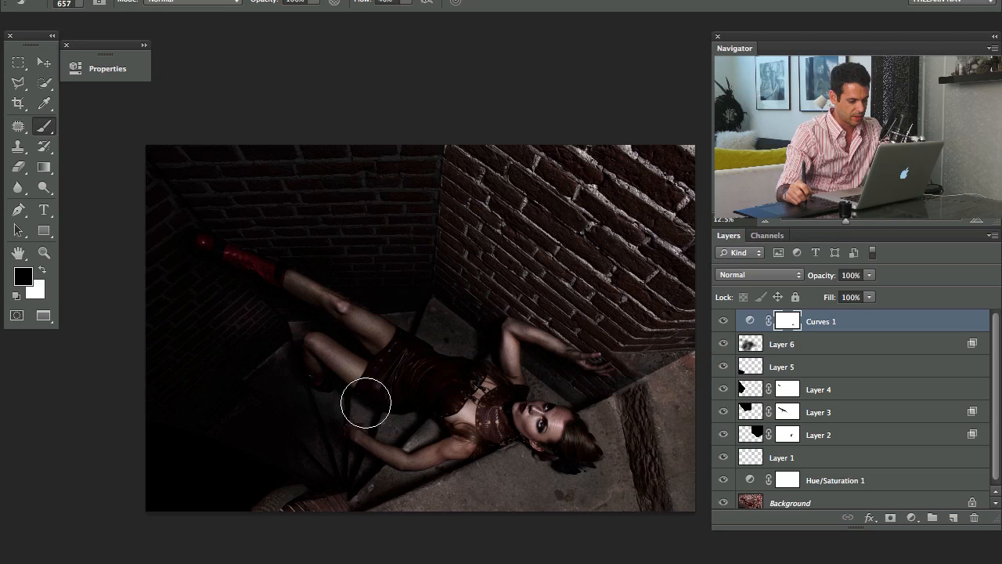
{"action": "mouse_move", "coordinate": [301, 344]}
{"action": "left_mouse_down"}
{"action": "mouse_move", "coordinate": [320, 289]}
{"action": "mouse_move", "coordinate": [303, 296]}
{"action": "mouse_move", "coordinate": [255, 267]}
{"action": "mouse_move", "coordinate": [200, 259]}
{"action": "mouse_move", "coordinate": [221, 238]}
{"action": "mouse_move", "coordinate": [183, 231]}
{"action": "mouse_move", "coordinate": [235, 261]}
{"action": "left_mouse_up"}
{"action": "left_click_drag", "start_coordinate": [242, 269], "coordinate": [329, 284]}
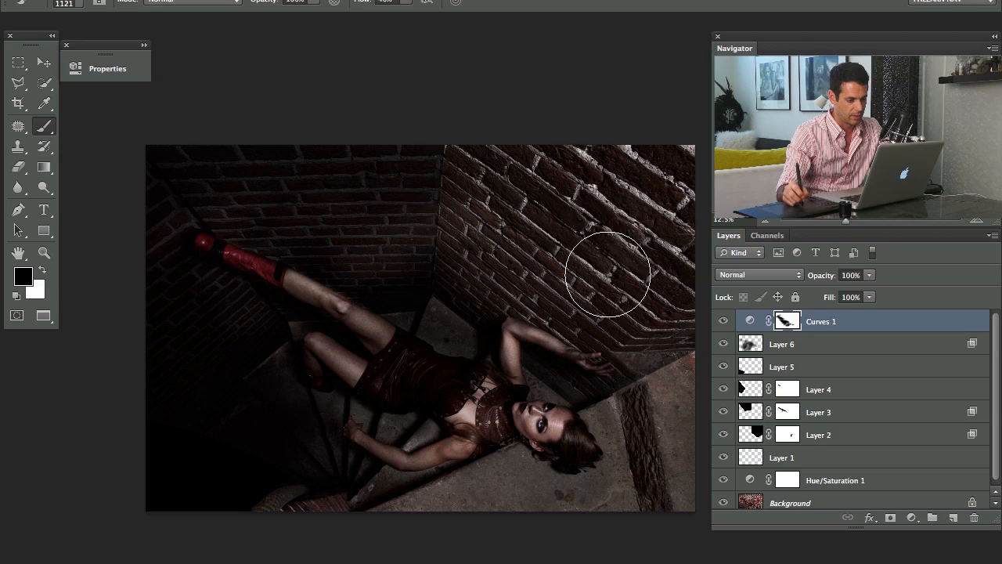
{"action": "mouse_move", "coordinate": [636, 233]}
{"action": "left_mouse_down"}
{"action": "mouse_move", "coordinate": [634, 283]}
{"action": "mouse_move", "coordinate": [544, 384]}
{"action": "mouse_move", "coordinate": [570, 433]}
{"action": "mouse_move", "coordinate": [558, 443]}
{"action": "mouse_move", "coordinate": [629, 418]}
{"action": "mouse_move", "coordinate": [560, 458]}
{"action": "mouse_move", "coordinate": [484, 411]}
{"action": "mouse_move", "coordinate": [405, 472]}
{"action": "mouse_move", "coordinate": [543, 438]}
{"action": "mouse_move", "coordinate": [517, 405]}
{"action": "mouse_move", "coordinate": [634, 411]}
{"action": "mouse_move", "coordinate": [664, 394]}
{"action": "mouse_move", "coordinate": [613, 416]}
{"action": "mouse_move", "coordinate": [469, 358]}
{"action": "mouse_move", "coordinate": [425, 410]}
{"action": "mouse_move", "coordinate": [374, 390]}
{"action": "mouse_move", "coordinate": [396, 363]}
{"action": "mouse_move", "coordinate": [559, 398]}
{"action": "left_mouse_up"}
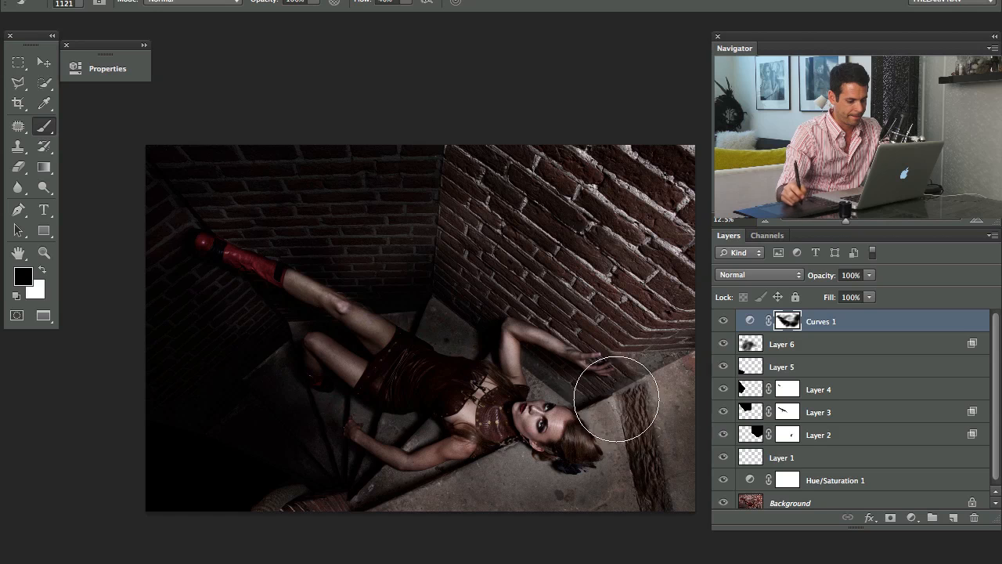
{"action": "left_click", "coordinate": [722, 321]}
{"action": "left_click", "coordinate": [722, 321]}
{"action": "left_click", "coordinate": [721, 322]}
{"action": "left_click", "coordinate": [722, 322]}
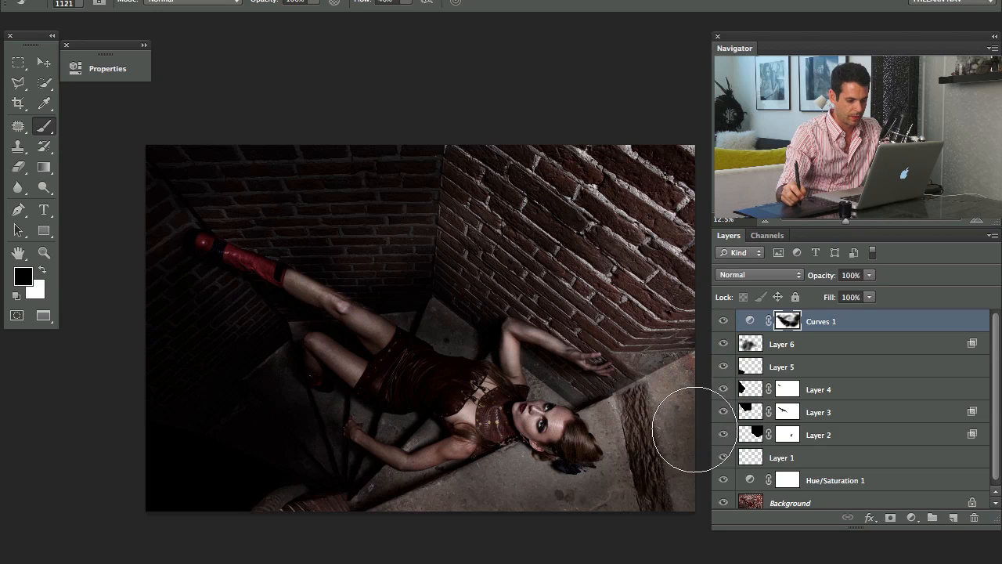
Compare Layer 2 off and on, and paint black on its mask over the stone floor beside the woman's hand
{"action": "scroll", "coordinate": [626, 425], "scroll_direction": "down", "scroll_amount": 2}
{"action": "scroll", "coordinate": [626, 425], "scroll_direction": "right", "scroll_amount": 4}
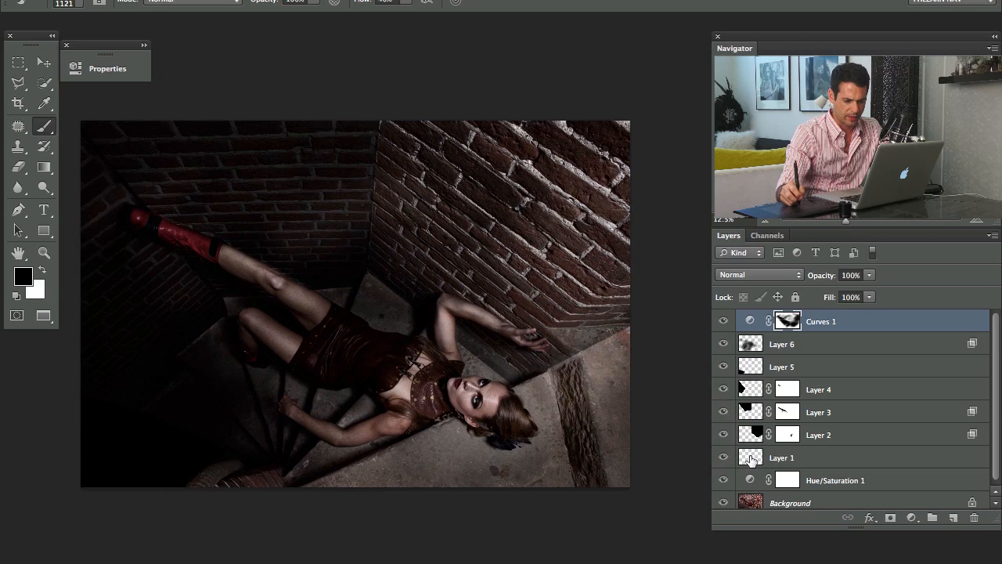
{"action": "left_click", "coordinate": [722, 435]}
{"action": "left_click", "coordinate": [723, 435]}
{"action": "left_click", "coordinate": [722, 434]}
{"action": "left_click", "coordinate": [723, 435]}
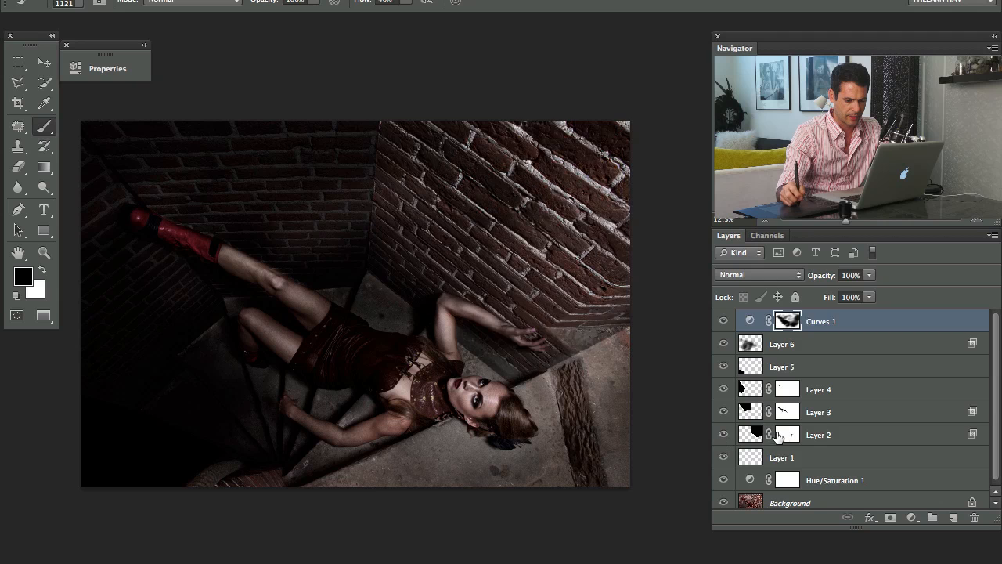
{"action": "left_click", "coordinate": [755, 435]}
{"action": "mouse_move", "coordinate": [564, 356]}
{"action": "left_mouse_down"}
{"action": "mouse_move", "coordinate": [602, 372]}
{"action": "mouse_move", "coordinate": [622, 362]}
{"action": "mouse_move", "coordinate": [577, 363]}
{"action": "mouse_move", "coordinate": [592, 375]}
{"action": "mouse_move", "coordinate": [567, 390]}
{"action": "mouse_move", "coordinate": [588, 408]}
{"action": "mouse_move", "coordinate": [571, 404]}
{"action": "mouse_move", "coordinate": [596, 364]}
{"action": "mouse_move", "coordinate": [584, 375]}
{"action": "mouse_move", "coordinate": [618, 377]}
{"action": "mouse_move", "coordinate": [587, 454]}
{"action": "left_mouse_up"}
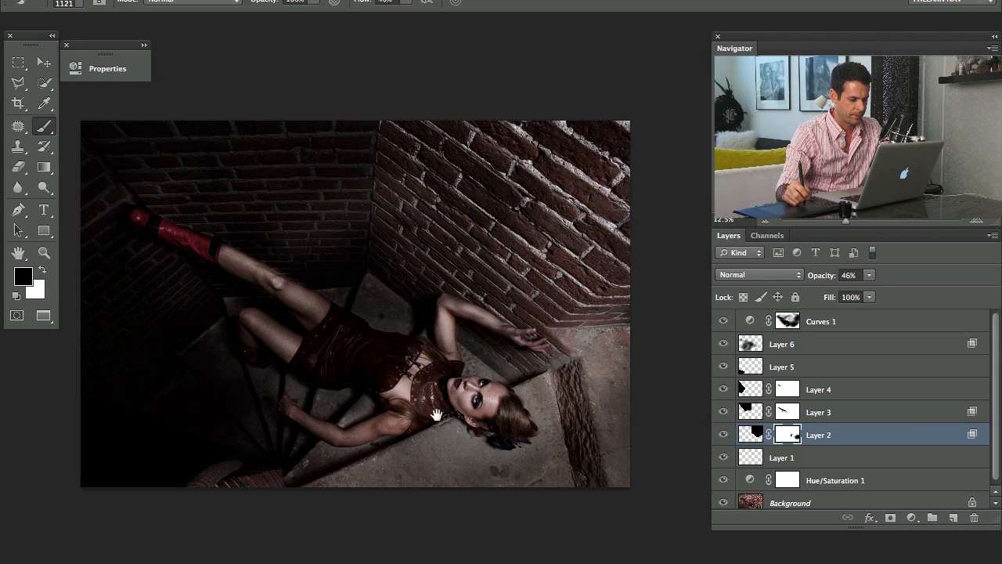
{"action": "left_click_drag", "start_coordinate": [432, 413], "coordinate": [484, 423]}
Compare the photo with Layer 6 off and on, and add a layer mask to Layer 6
{"action": "left_click", "coordinate": [722, 345]}
{"action": "left_click", "coordinate": [723, 345]}
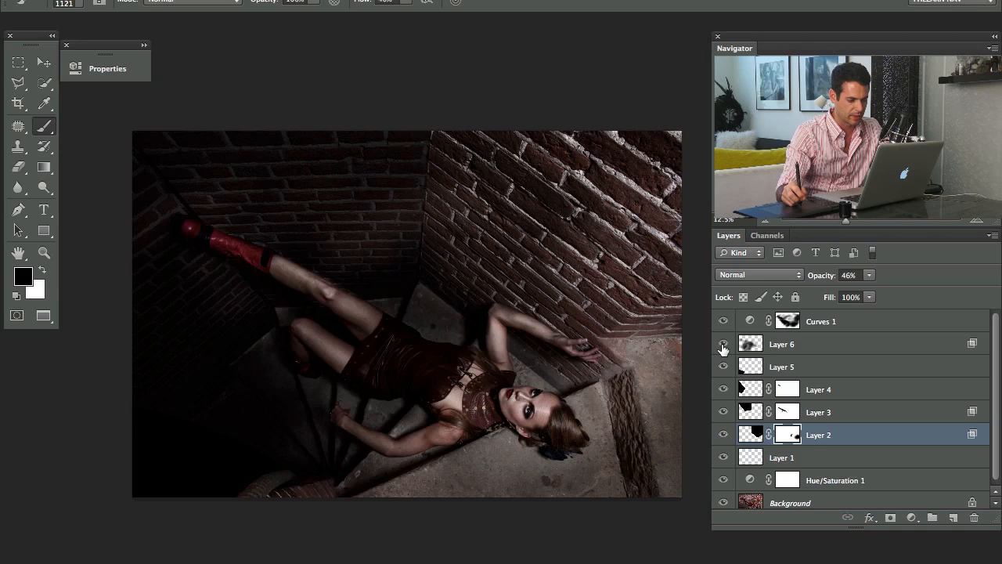
{"action": "left_click", "coordinate": [722, 345]}
{"action": "left_click", "coordinate": [722, 344]}
{"action": "left_click", "coordinate": [723, 344]}
{"action": "left_click", "coordinate": [721, 349]}
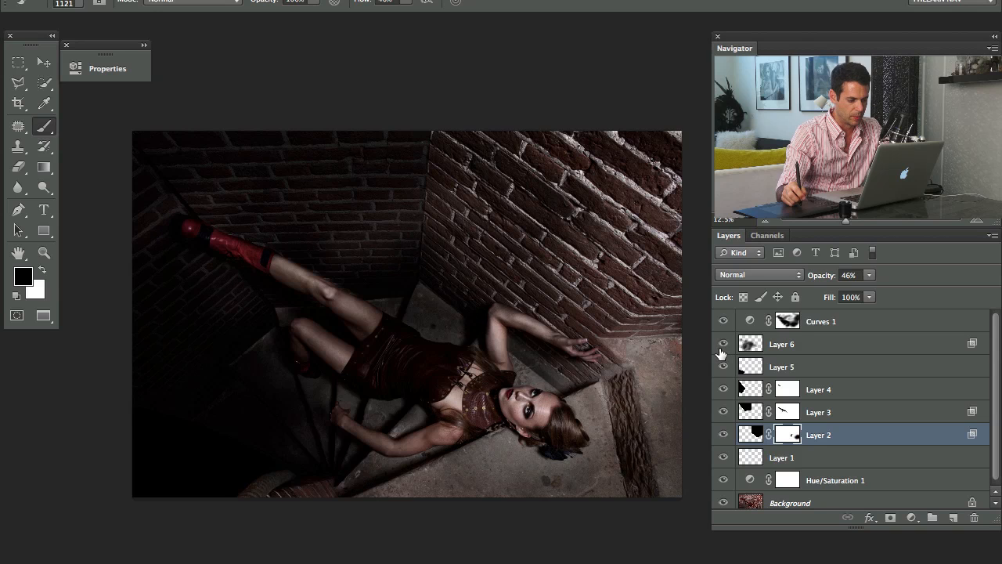
{"action": "left_click", "coordinate": [764, 353]}
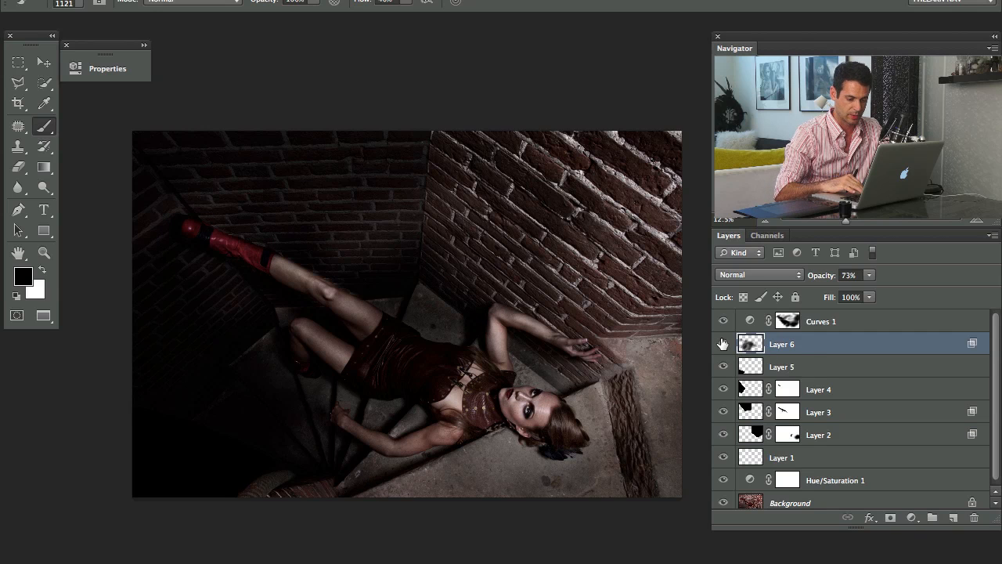
{"action": "key", "text": "super+m"}
{"action": "key", "text": "super+plus"}
{"action": "key", "text": "super+plus"}
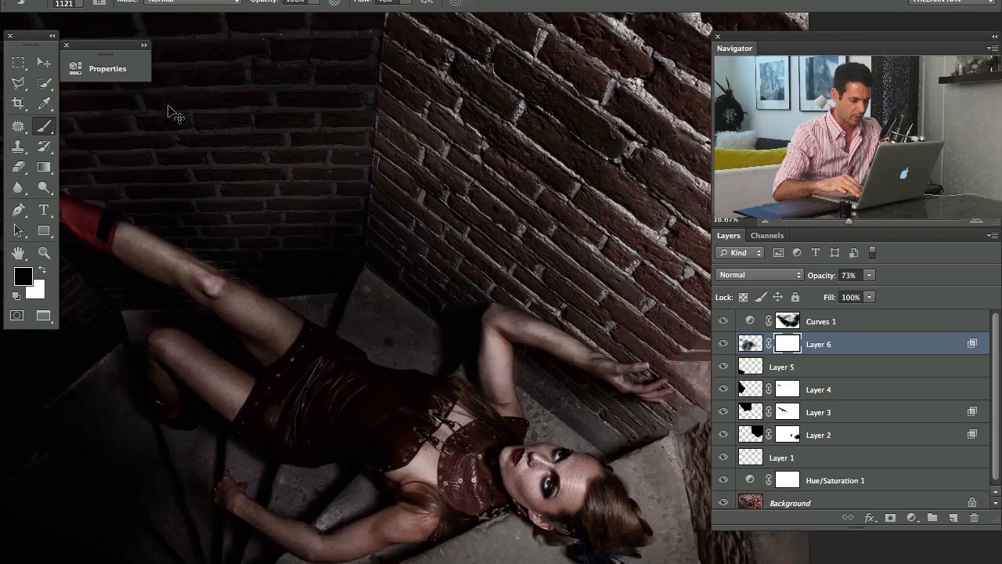
Paint black on Layer 6's mask over the woman's face, dress, arm and legs to remove the shadow from her
{"action": "mouse_move", "coordinate": [327, 419]}
{"action": "left_mouse_down"}
{"action": "mouse_move", "coordinate": [407, 317]}
{"action": "mouse_move", "coordinate": [317, 317]}
{"action": "left_mouse_up"}
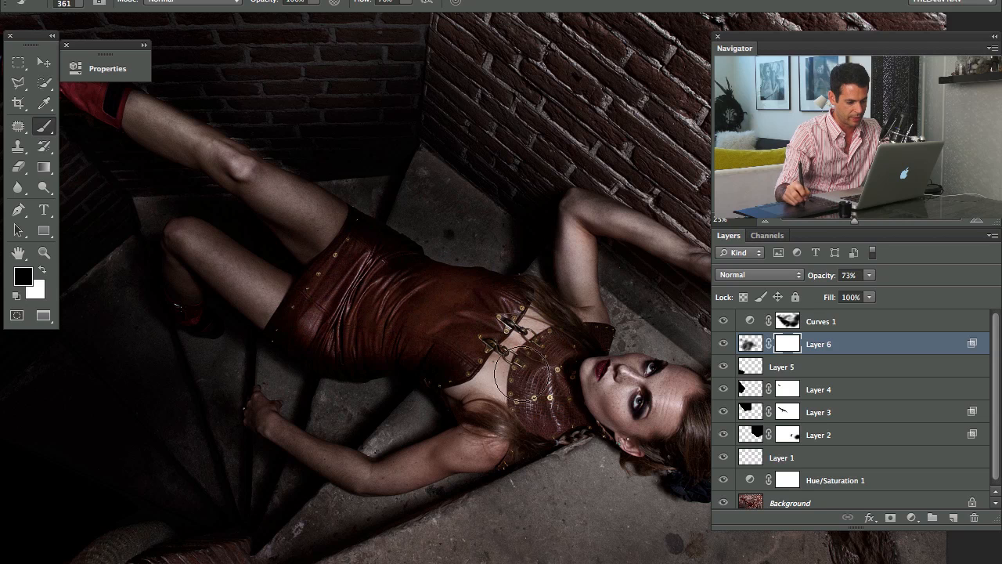
{"action": "left_click_drag", "start_coordinate": [631, 387], "coordinate": [636, 382]}
{"action": "mouse_move", "coordinate": [470, 368]}
{"action": "left_mouse_down"}
{"action": "mouse_move", "coordinate": [459, 373]}
{"action": "mouse_move", "coordinate": [472, 406]}
{"action": "mouse_move", "coordinate": [414, 468]}
{"action": "mouse_move", "coordinate": [282, 438]}
{"action": "mouse_move", "coordinate": [330, 464]}
{"action": "mouse_move", "coordinate": [320, 492]}
{"action": "mouse_move", "coordinate": [352, 476]}
{"action": "left_mouse_up"}
{"action": "mouse_move", "coordinate": [294, 302]}
{"action": "left_mouse_down"}
{"action": "mouse_move", "coordinate": [250, 287]}
{"action": "mouse_move", "coordinate": [214, 246]}
{"action": "mouse_move", "coordinate": [362, 235]}
{"action": "mouse_move", "coordinate": [201, 153]}
{"action": "mouse_move", "coordinate": [319, 261]}
{"action": "mouse_move", "coordinate": [292, 242]}
{"action": "left_mouse_up"}
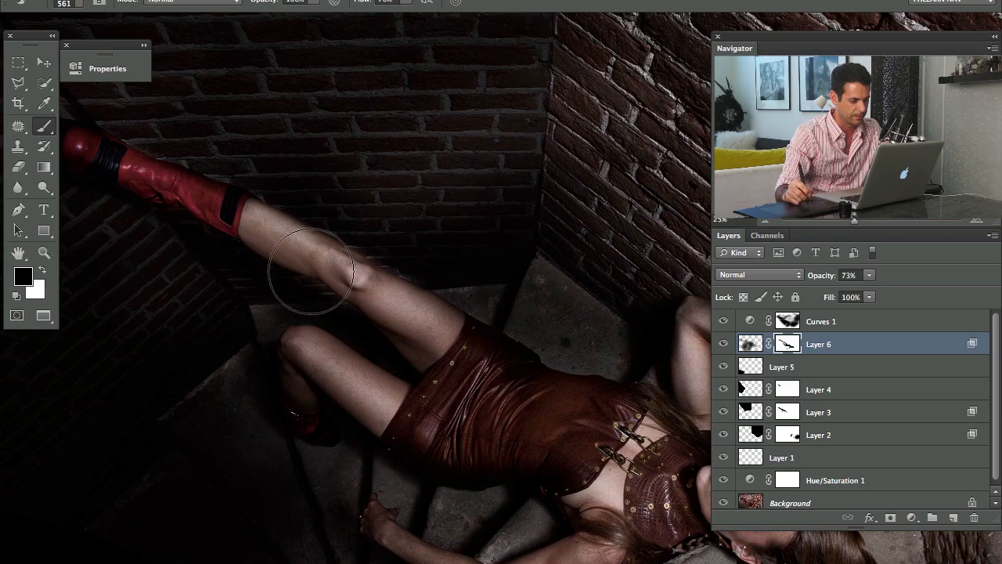
Check Layer 6's masked shadow on the whole photo and reduce the layer's opacity to 54%
{"action": "key", "text": "super+minus"}
{"action": "left_click_drag", "start_coordinate": [427, 324], "coordinate": [353, 269]}
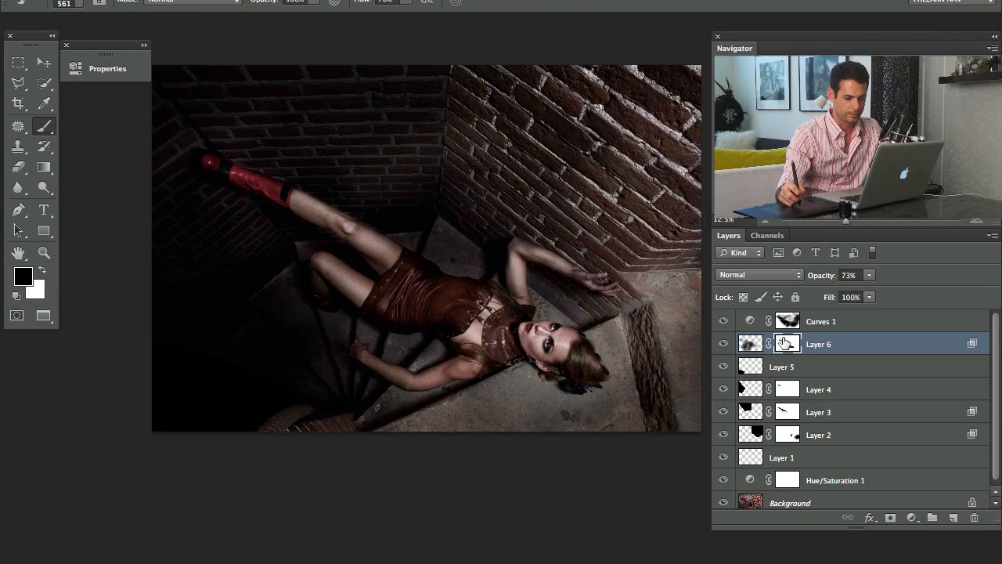
{"action": "left_click", "coordinate": [724, 345]}
{"action": "left_click", "coordinate": [724, 345]}
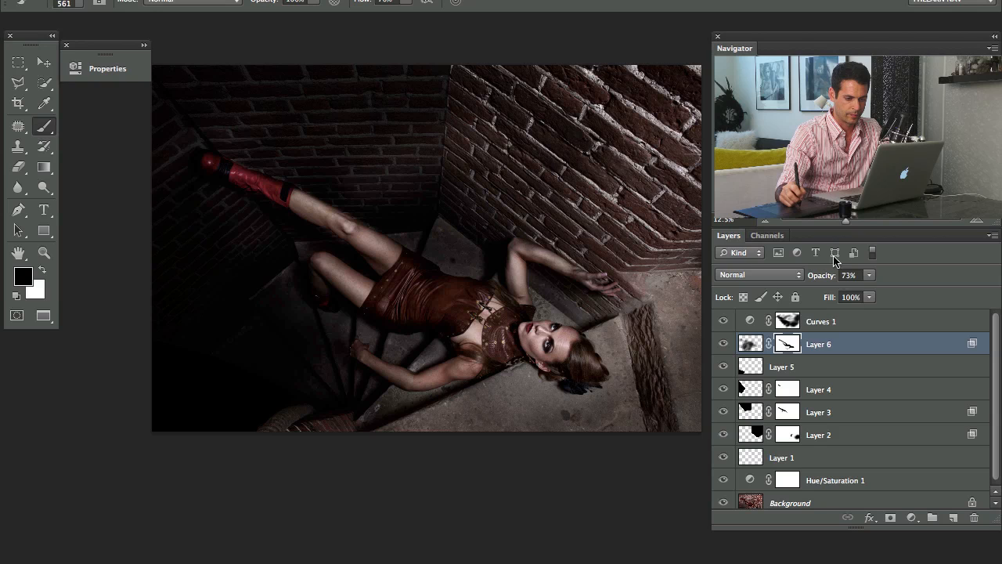
{"action": "left_click_drag", "start_coordinate": [822, 279], "coordinate": [811, 281]}
Compare Layers 5 and 4 off and on, and set Layer 4's opacity to 56%
{"action": "left_click", "coordinate": [722, 367]}
{"action": "left_click", "coordinate": [723, 367]}
{"action": "left_click", "coordinate": [723, 389]}
{"action": "left_click", "coordinate": [723, 389]}
{"action": "left_click", "coordinate": [722, 389]}
{"action": "left_click", "coordinate": [723, 389]}
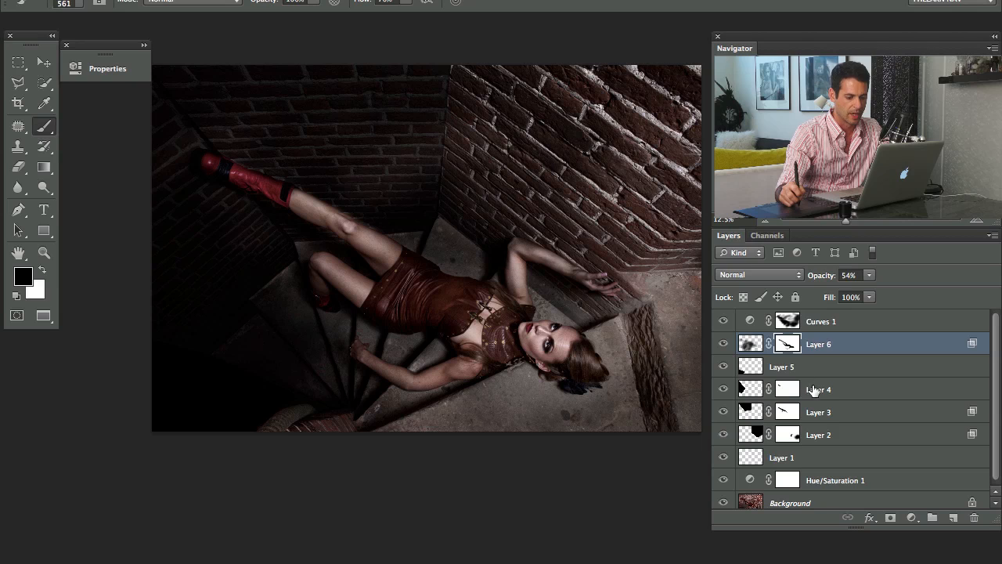
{"action": "left_click", "coordinate": [814, 390]}
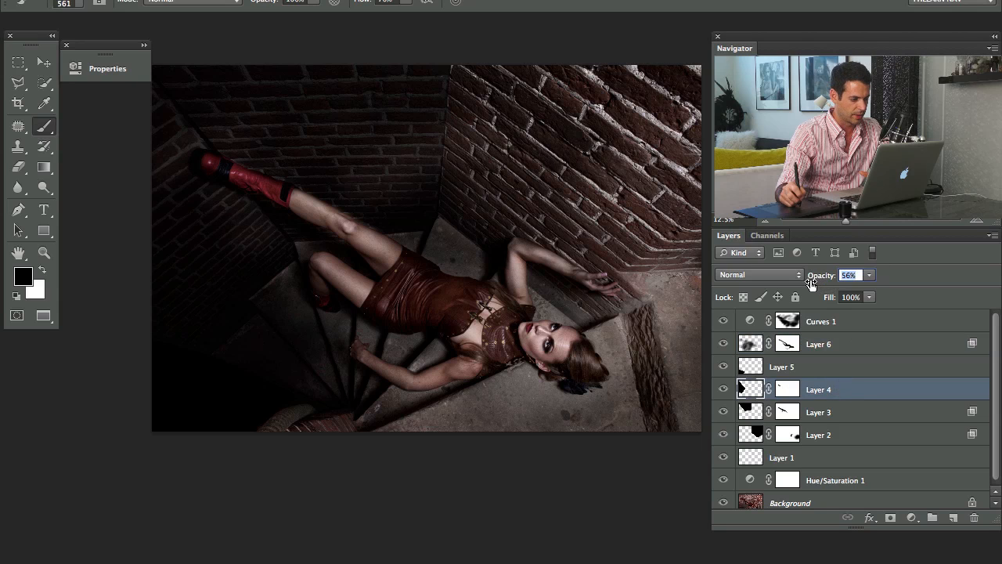
Compare Layer 3 off and on, and set its opacity to 63%
{"action": "left_click", "coordinate": [722, 411]}
{"action": "left_click", "coordinate": [722, 412]}
{"action": "left_click", "coordinate": [819, 414]}
{"action": "left_click_drag", "start_coordinate": [821, 280], "coordinate": [818, 280]}
Examine what each of Layers 1 to 6 contributes to the photo by switching them off and on
{"action": "left_click", "coordinate": [723, 437]}
{"action": "left_click", "coordinate": [724, 437]}
{"action": "left_click", "coordinate": [725, 436]}
{"action": "left_click", "coordinate": [726, 437]}
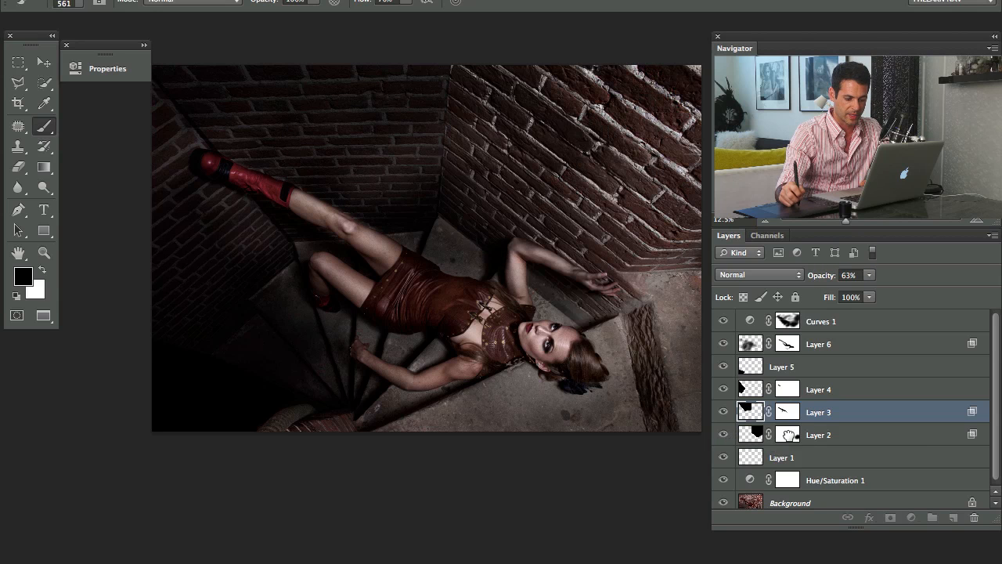
{"action": "left_click", "coordinate": [788, 436]}
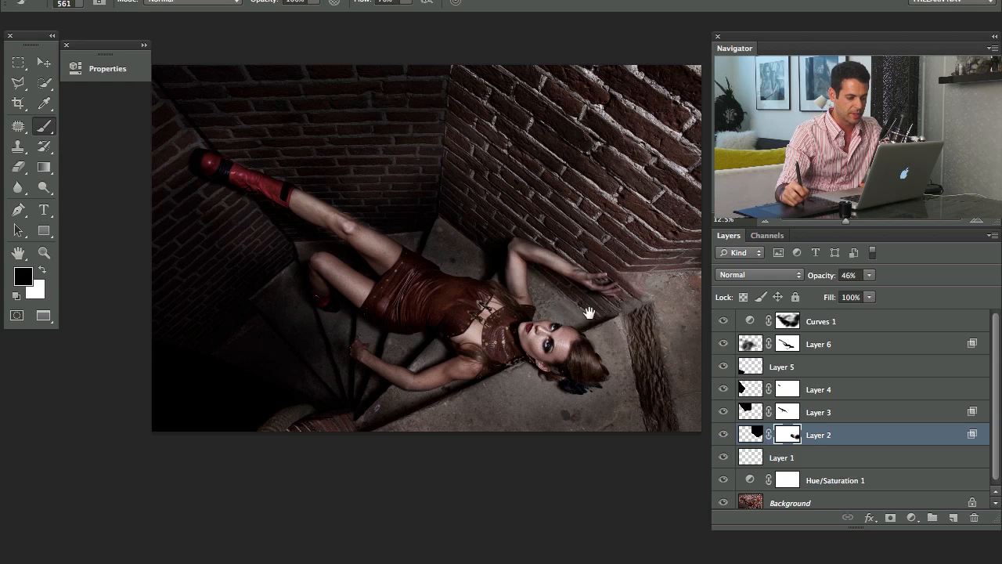
{"action": "left_click_drag", "start_coordinate": [588, 304], "coordinate": [521, 341]}
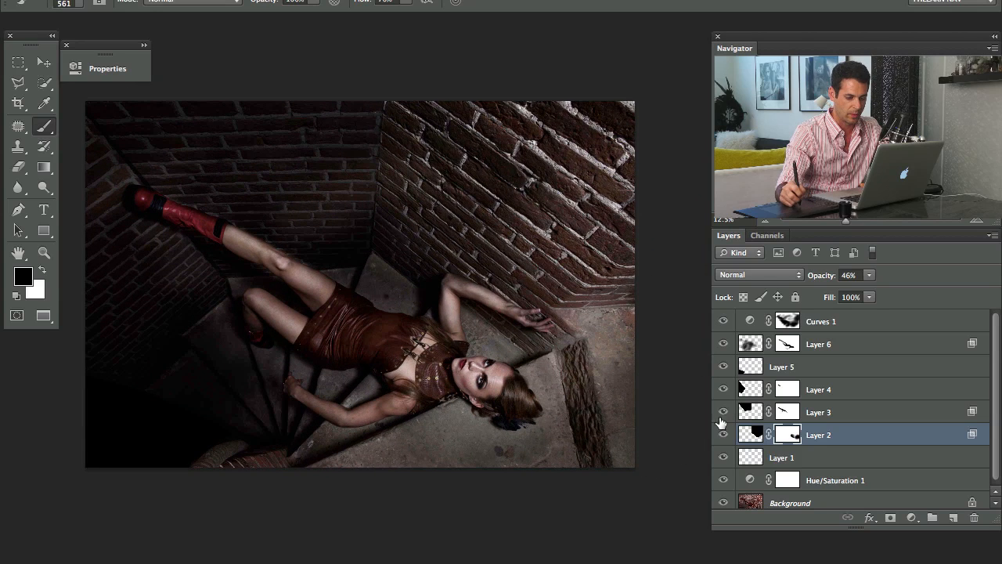
{"action": "left_click", "coordinate": [722, 459]}
{"action": "left_click", "coordinate": [722, 458]}
{"action": "left_click", "coordinate": [722, 435]}
{"action": "left_click", "coordinate": [723, 435]}
{"action": "left_click", "coordinate": [722, 413]}
{"action": "left_click", "coordinate": [722, 413]}
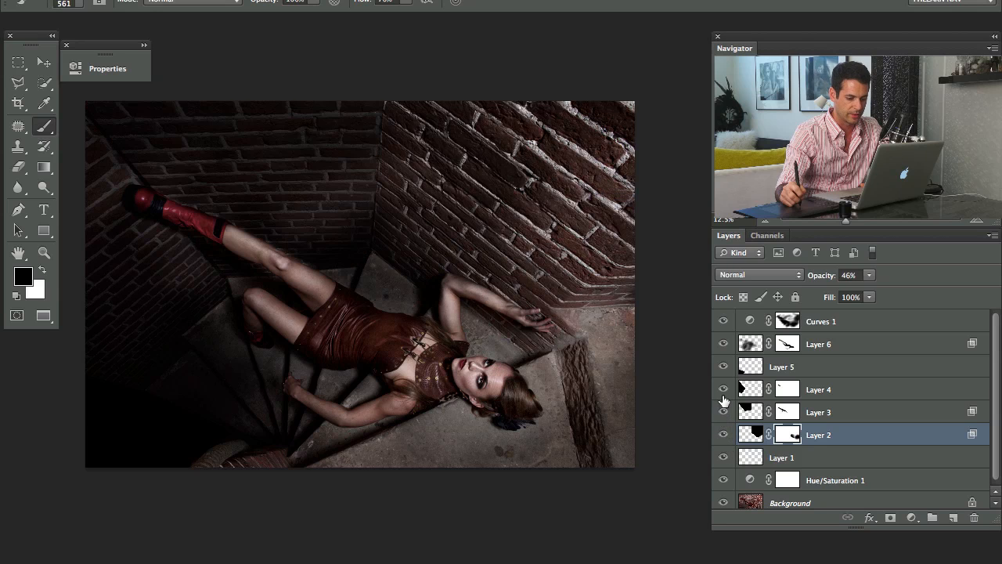
{"action": "left_click", "coordinate": [722, 389]}
{"action": "left_click", "coordinate": [723, 368]}
{"action": "left_click", "coordinate": [723, 389]}
{"action": "left_click", "coordinate": [722, 366]}
{"action": "left_click", "coordinate": [724, 344]}
{"action": "left_click", "coordinate": [723, 344]}
{"action": "left_click", "coordinate": [723, 344]}
{"action": "left_click", "coordinate": [723, 345]}
{"action": "left_click", "coordinate": [724, 345]}
{"action": "left_click", "coordinate": [724, 344]}
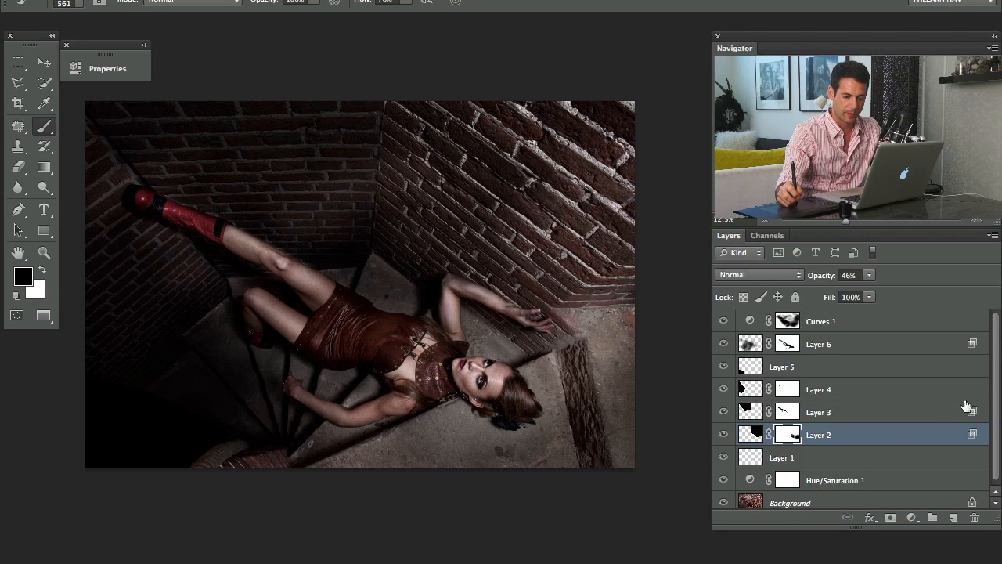
Compare the edited photo with the original by showing only the Background layer and restoring all layers
{"action": "scroll", "coordinate": [980, 431], "scroll_direction": "down", "scroll_amount": 1}
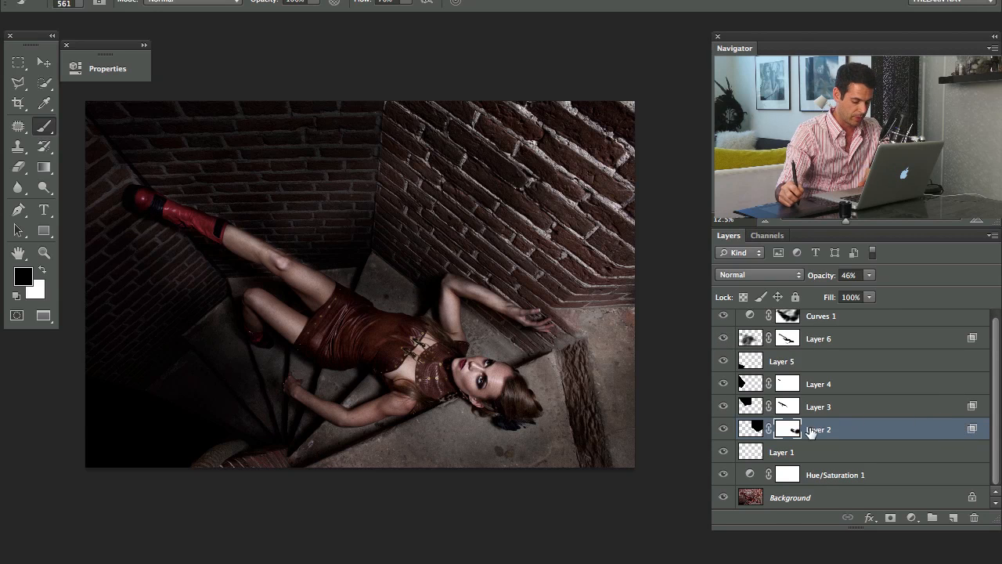
{"action": "left_click", "coordinate": [722, 497], "text": "alt"}
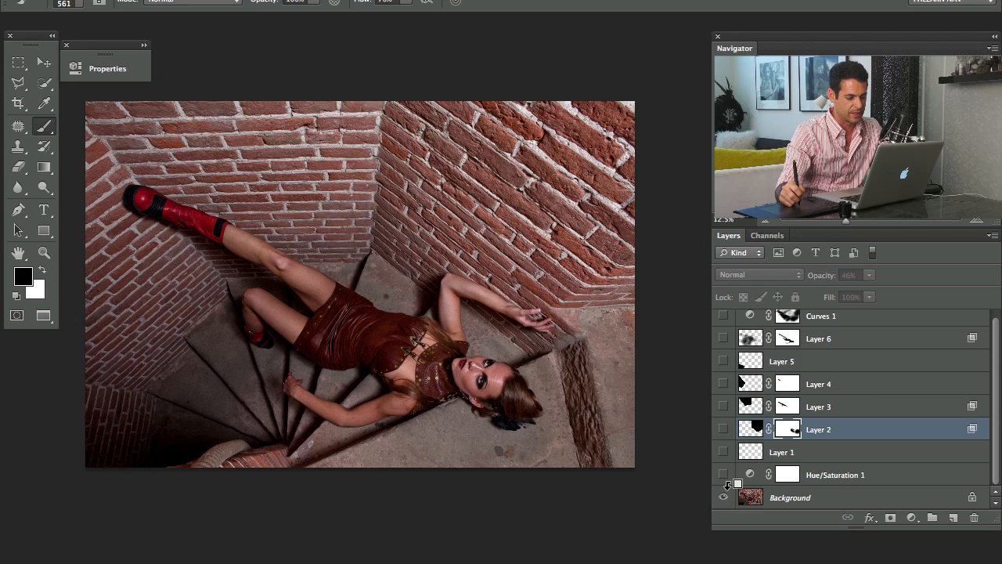
{"action": "left_click", "coordinate": [725, 498], "text": "alt"}
{"action": "left_click", "coordinate": [724, 498], "text": "alt"}
{"action": "left_click", "coordinate": [724, 498], "text": "alt"}
{"action": "left_click", "coordinate": [724, 499], "text": "alt"}
{"action": "left_click", "coordinate": [724, 498], "text": "alt"}
{"action": "left_click", "coordinate": [724, 498], "text": "alt"}
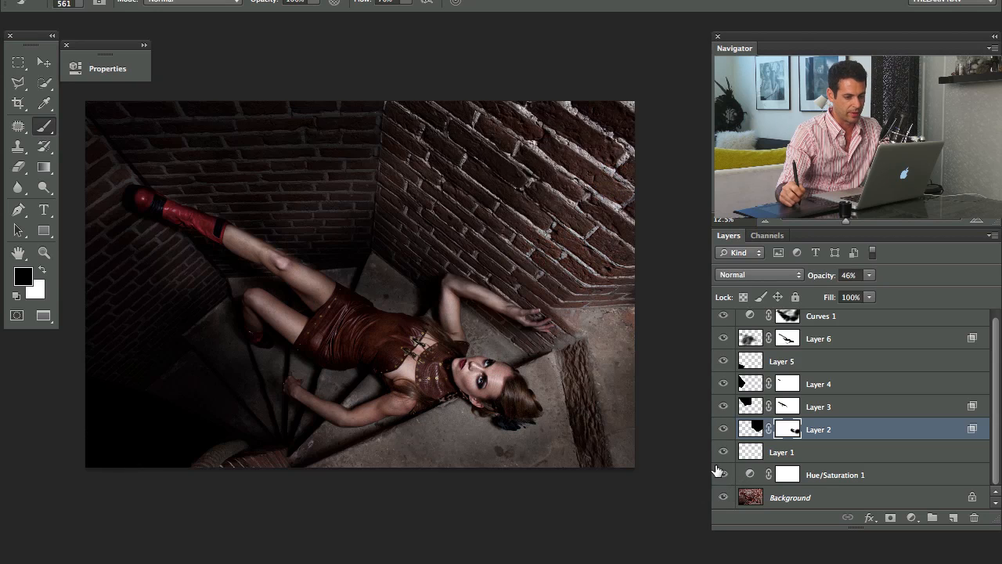
{"action": "left_click_drag", "start_coordinate": [537, 367], "coordinate": [502, 401]}
Add a Curves adjustment above Curves 1 that brightens input 94 to output 153, and invert its mask to black
{"action": "left_click_drag", "start_coordinate": [998, 364], "coordinate": [998, 360]}
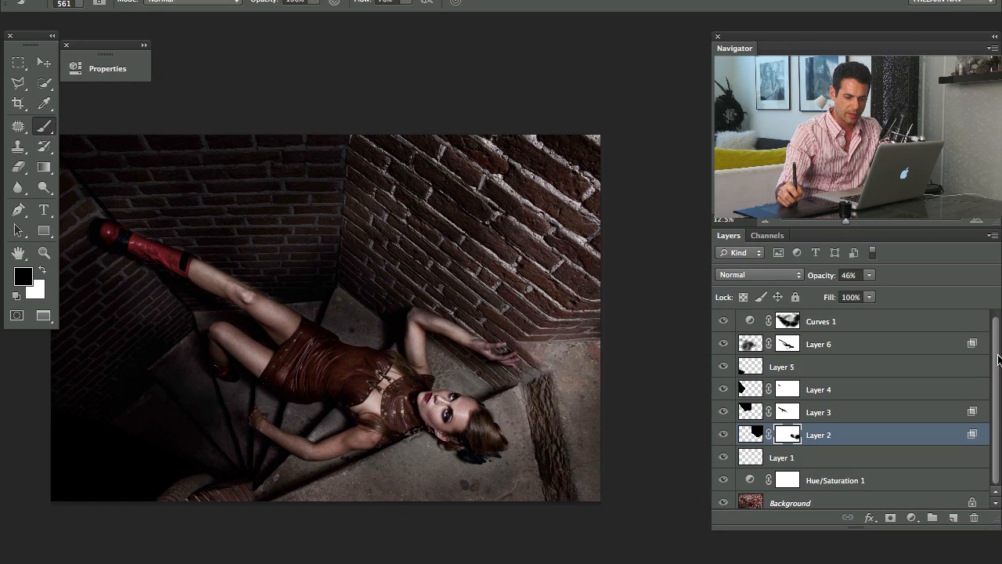
{"action": "left_click", "coordinate": [927, 329]}
{"action": "left_click", "coordinate": [912, 518]}
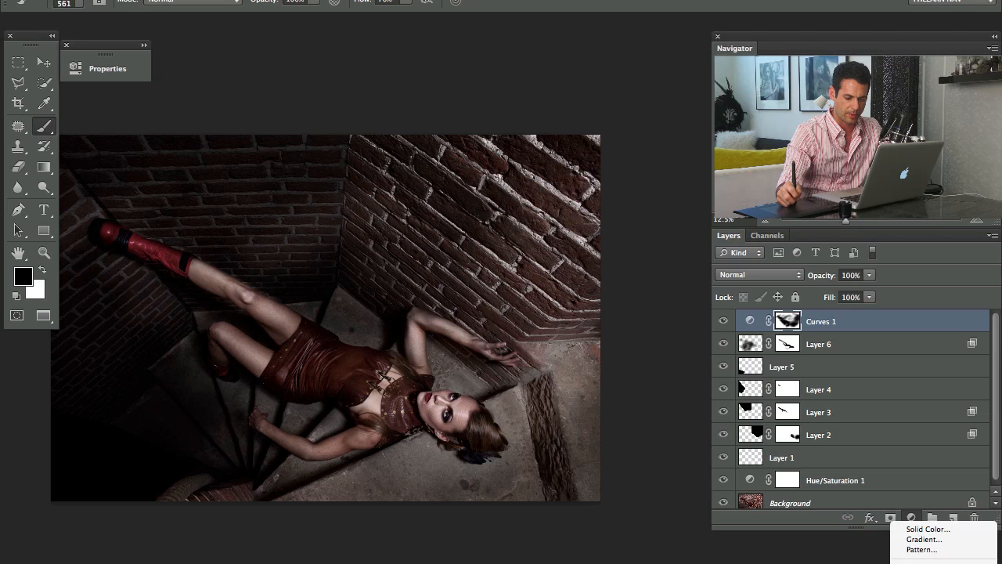
{"action": "left_click", "coordinate": [922, 497]}
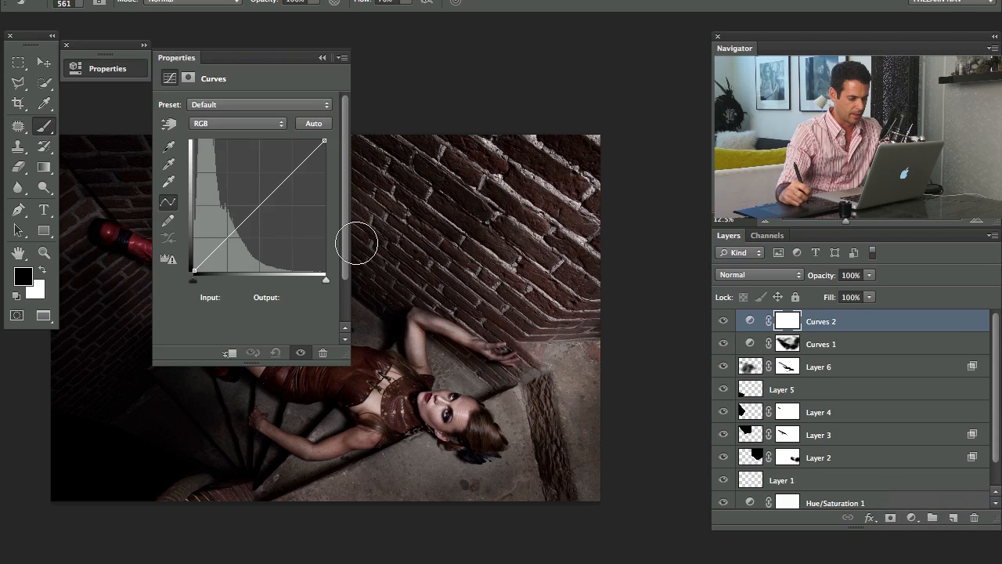
{"action": "left_click_drag", "start_coordinate": [260, 200], "coordinate": [242, 191]}
{"action": "key", "text": "ctrl+i"}
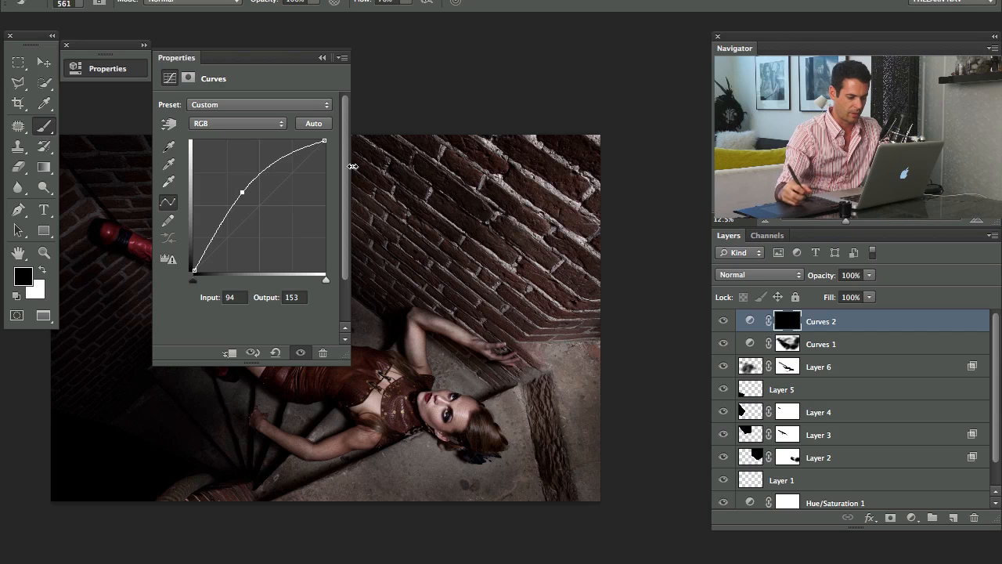
{"action": "mouse_move", "coordinate": [173, 57]}
{"action": "left_mouse_down"}
{"action": "mouse_move", "coordinate": [123, 63]}
{"action": "mouse_move", "coordinate": [80, 18]}
{"action": "mouse_move", "coordinate": [80, 27]}
{"action": "left_mouse_up"}
{"action": "left_click_drag", "start_coordinate": [436, 396], "coordinate": [477, 413]}
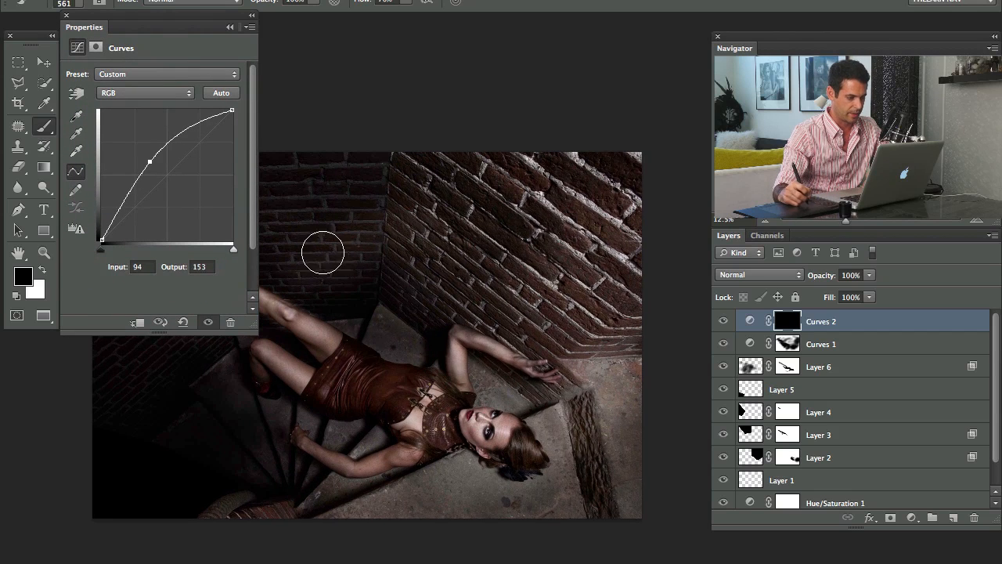
{"action": "left_click", "coordinate": [251, 16]}
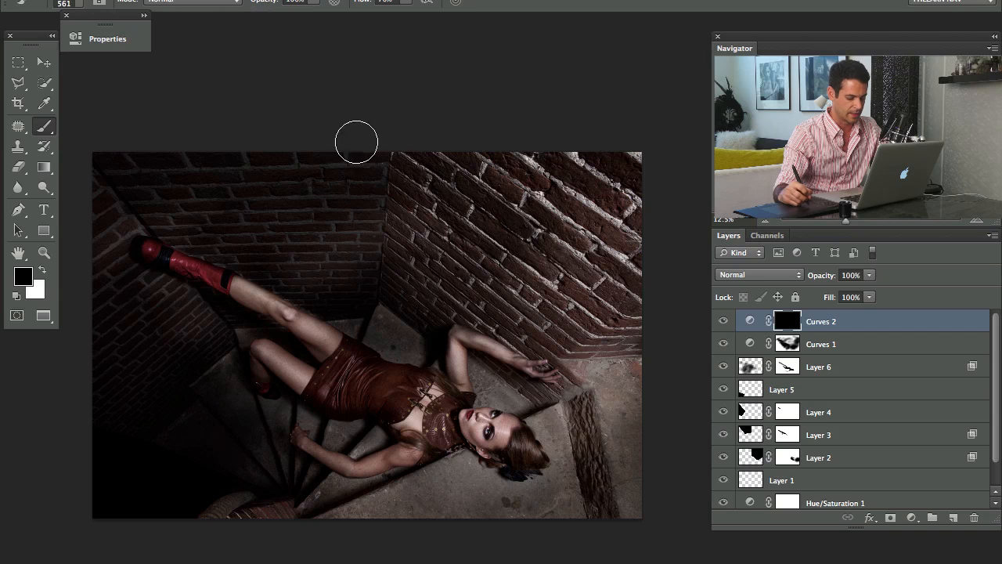
Paint white on the Curves 2 mask to brighten the woman's face, outstretched hand and dress, and compare the layer off and on
{"action": "key", "text": "x"}
{"action": "mouse_move", "coordinate": [495, 419]}
{"action": "left_mouse_down"}
{"action": "mouse_move", "coordinate": [531, 416]}
{"action": "mouse_move", "coordinate": [549, 396]}
{"action": "mouse_move", "coordinate": [602, 386]}
{"action": "mouse_move", "coordinate": [587, 441]}
{"action": "mouse_move", "coordinate": [613, 394]}
{"action": "mouse_move", "coordinate": [592, 472]}
{"action": "mouse_move", "coordinate": [505, 486]}
{"action": "mouse_move", "coordinate": [432, 382]}
{"action": "mouse_move", "coordinate": [357, 396]}
{"action": "mouse_move", "coordinate": [396, 384]}
{"action": "mouse_move", "coordinate": [381, 374]}
{"action": "mouse_move", "coordinate": [415, 398]}
{"action": "mouse_move", "coordinate": [416, 424]}
{"action": "mouse_move", "coordinate": [397, 458]}
{"action": "mouse_move", "coordinate": [445, 381]}
{"action": "mouse_move", "coordinate": [517, 370]}
{"action": "left_mouse_up"}
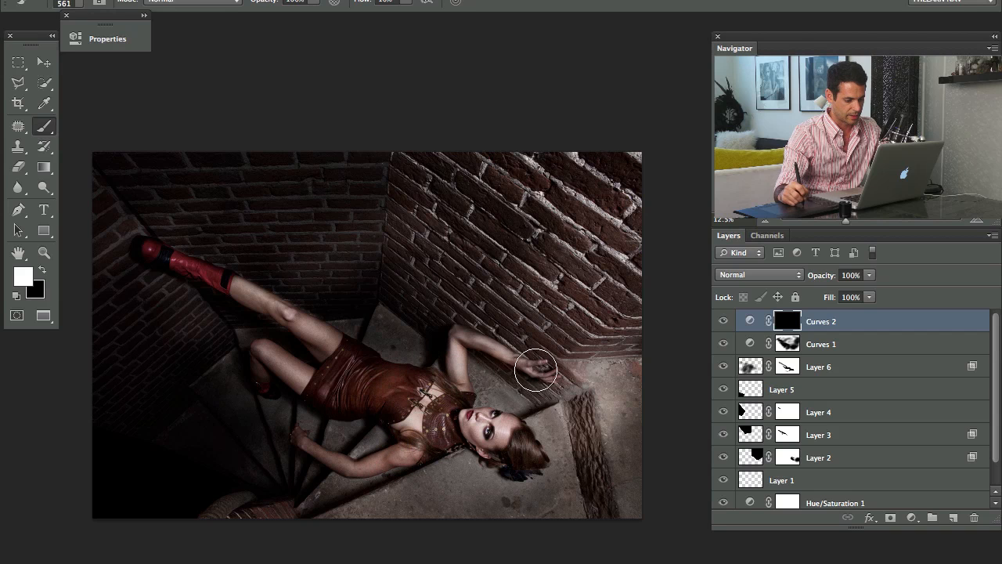
{"action": "mouse_move", "coordinate": [325, 364]}
{"action": "left_mouse_down"}
{"action": "mouse_move", "coordinate": [323, 324]}
{"action": "mouse_move", "coordinate": [254, 290]}
{"action": "mouse_move", "coordinate": [233, 300]}
{"action": "mouse_move", "coordinate": [194, 261]}
{"action": "mouse_move", "coordinate": [320, 347]}
{"action": "left_mouse_up"}
{"action": "mouse_move", "coordinate": [382, 364]}
{"action": "left_mouse_down"}
{"action": "mouse_move", "coordinate": [419, 379]}
{"action": "mouse_move", "coordinate": [409, 358]}
{"action": "mouse_move", "coordinate": [371, 362]}
{"action": "mouse_move", "coordinate": [392, 354]}
{"action": "mouse_move", "coordinate": [377, 348]}
{"action": "left_mouse_up"}
{"action": "key", "text": "x"}
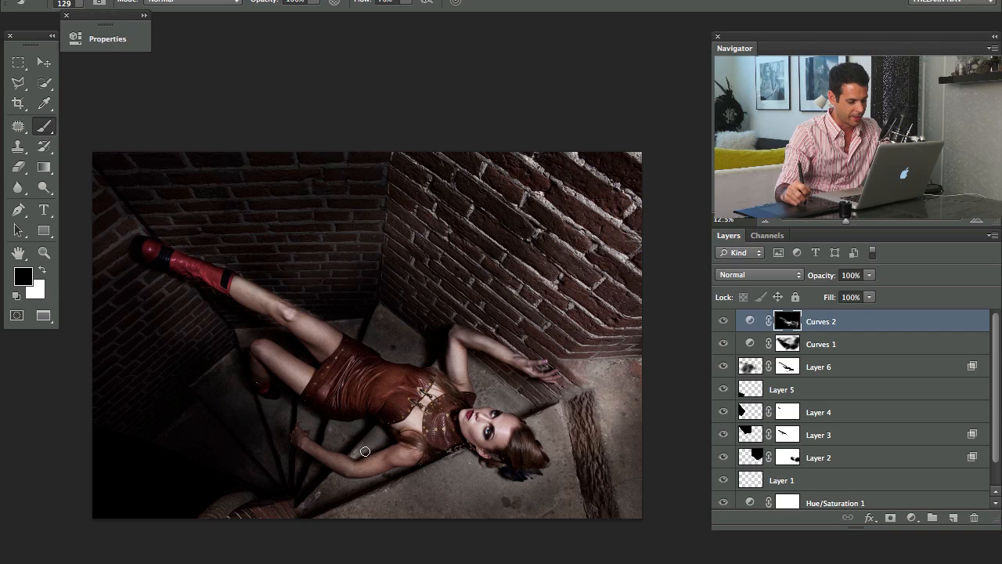
{"action": "left_click", "coordinate": [722, 323]}
{"action": "left_click", "coordinate": [723, 322]}
{"action": "left_click", "coordinate": [723, 322]}
{"action": "left_click", "coordinate": [723, 323]}
Add a Levels adjustment above Curves 2 with the midtones at 0.68, and invert its mask to black
{"action": "mouse_move", "coordinate": [607, 401]}
{"action": "left_mouse_down"}
{"action": "mouse_move", "coordinate": [645, 401]}
{"action": "mouse_move", "coordinate": [598, 424]}
{"action": "left_mouse_up"}
{"action": "left_click_drag", "start_coordinate": [597, 459], "coordinate": [574, 452]}
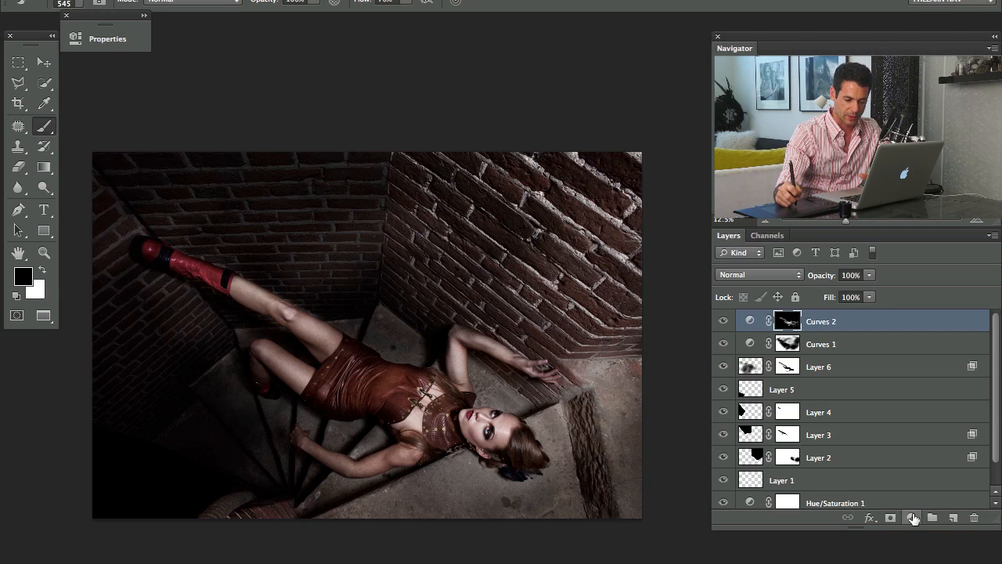
{"action": "left_click", "coordinate": [913, 517]}
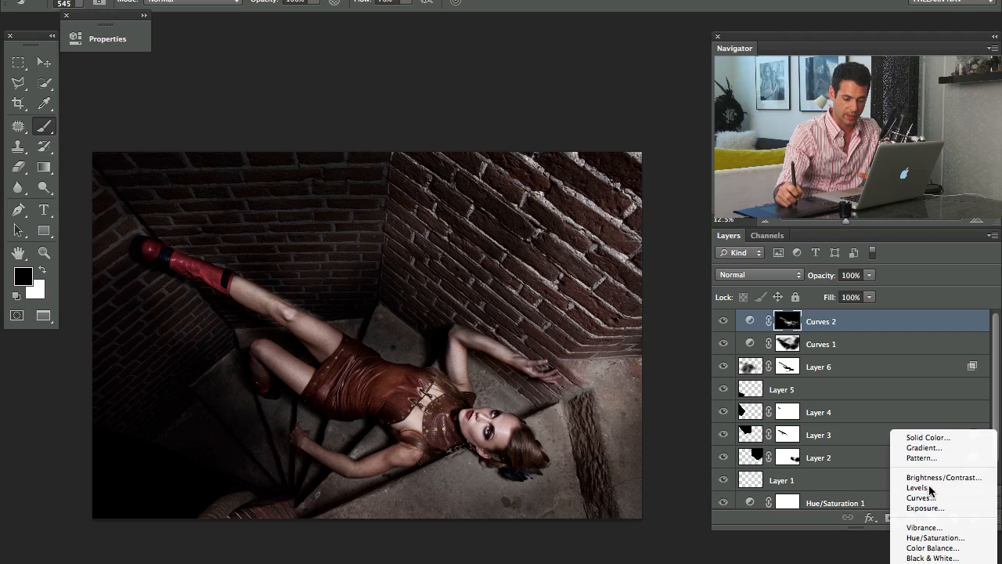
{"action": "left_click", "coordinate": [918, 487]}
{"action": "left_click_drag", "start_coordinate": [266, 186], "coordinate": [275, 185]}
{"action": "key", "text": "ctrl+i"}
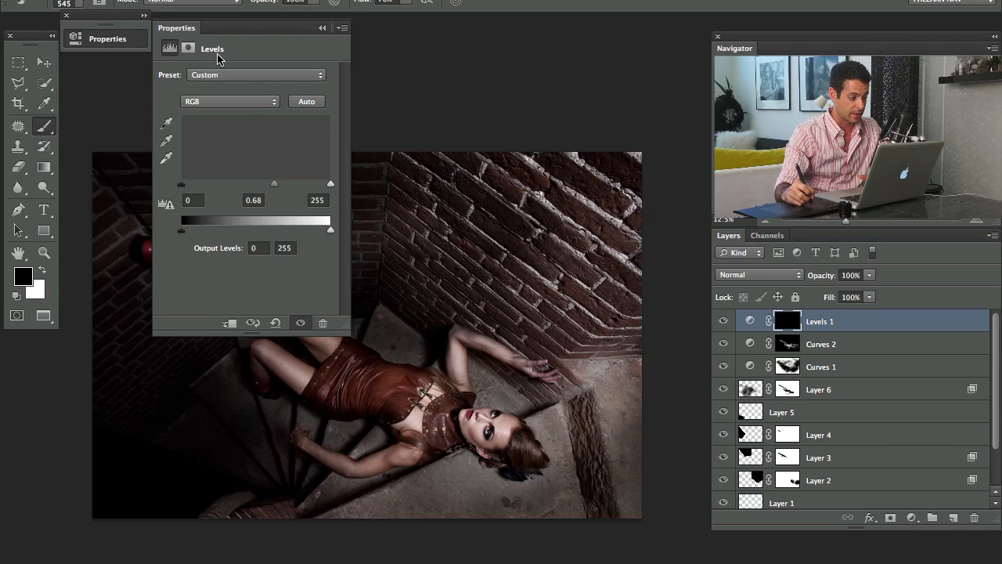
{"action": "left_click", "coordinate": [145, 15]}
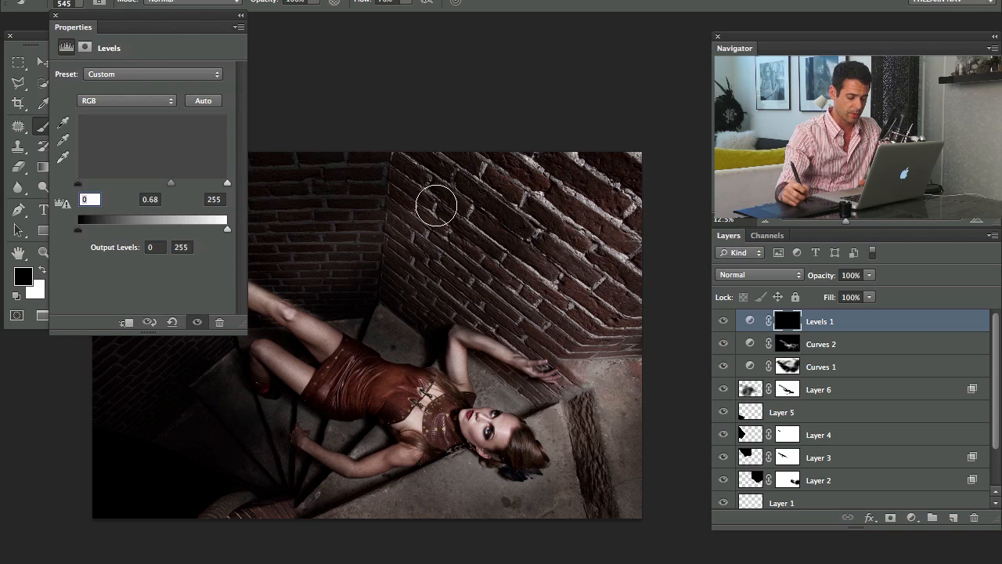
Paint white on the Levels 1 mask to darken the textured strip beside the woman's head
{"action": "mouse_move", "coordinate": [570, 425]}
{"action": "left_mouse_down"}
{"action": "mouse_move", "coordinate": [569, 461]}
{"action": "mouse_move", "coordinate": [564, 357]}
{"action": "mouse_move", "coordinate": [564, 505]}
{"action": "mouse_move", "coordinate": [583, 462]}
{"action": "mouse_move", "coordinate": [578, 400]}
{"action": "mouse_move", "coordinate": [596, 503]}
{"action": "mouse_move", "coordinate": [594, 473]}
{"action": "left_mouse_up"}
{"action": "key", "text": "x"}
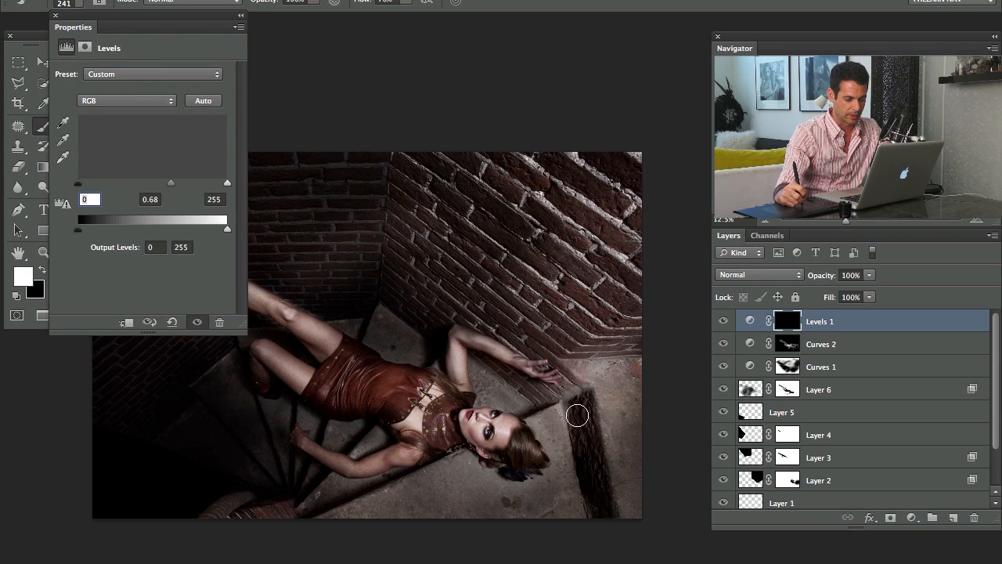
{"action": "right_click", "coordinate": [295, 546]}
{"action": "left_click", "coordinate": [305, 545]}
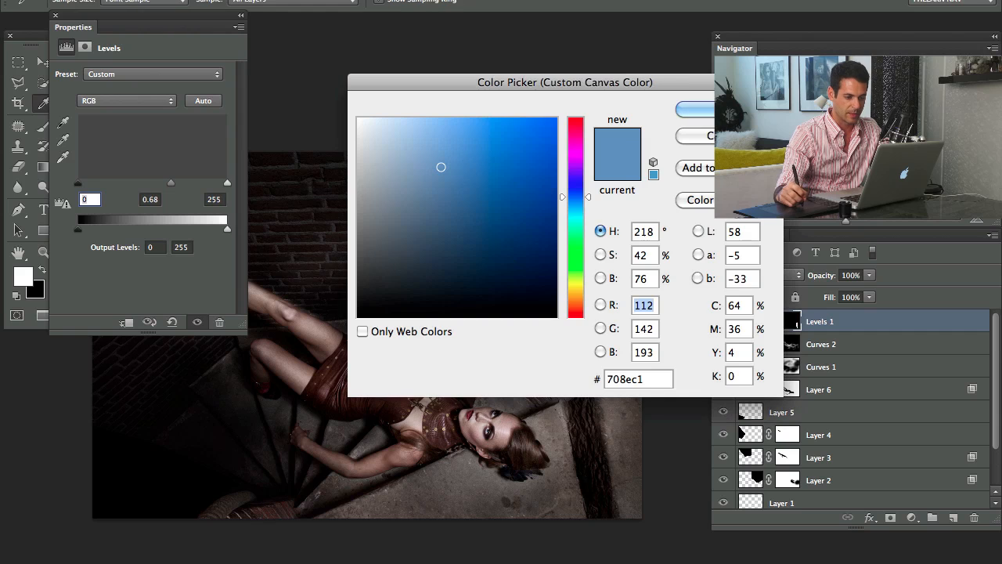
{"action": "key", "text": "Escape"}
Brush over the stairs below the woman on the Levels 1 mask, and set the layer's opacity to 52%
{"action": "left_click_drag", "start_coordinate": [342, 418], "coordinate": [367, 407]}
{"action": "left_click_drag", "start_coordinate": [294, 492], "coordinate": [344, 494]}
{"action": "mouse_move", "coordinate": [277, 414]}
{"action": "left_mouse_down"}
{"action": "mouse_move", "coordinate": [269, 546]}
{"action": "mouse_move", "coordinate": [298, 217]}
{"action": "left_mouse_up"}
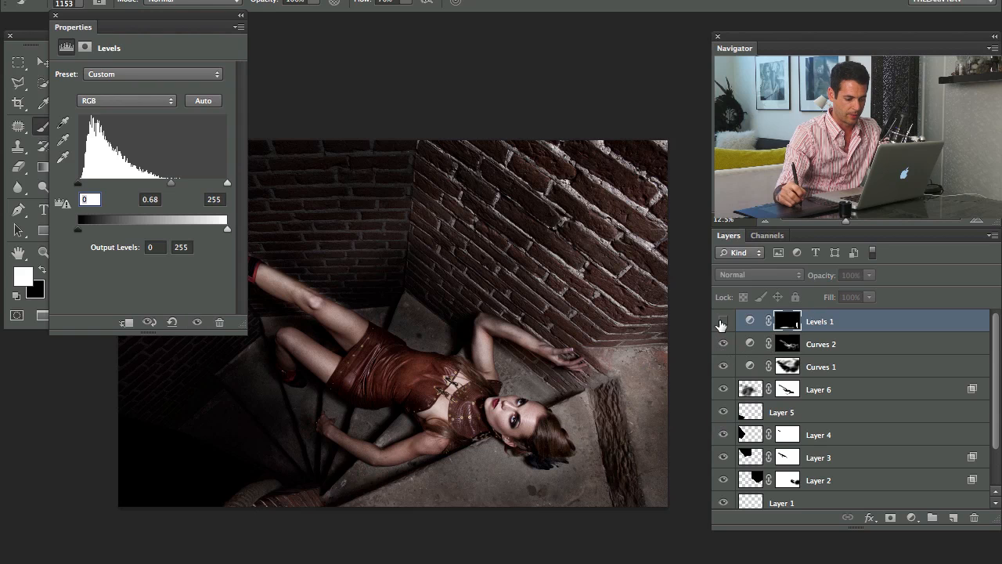
{"action": "left_click_drag", "start_coordinate": [828, 278], "coordinate": [796, 282]}
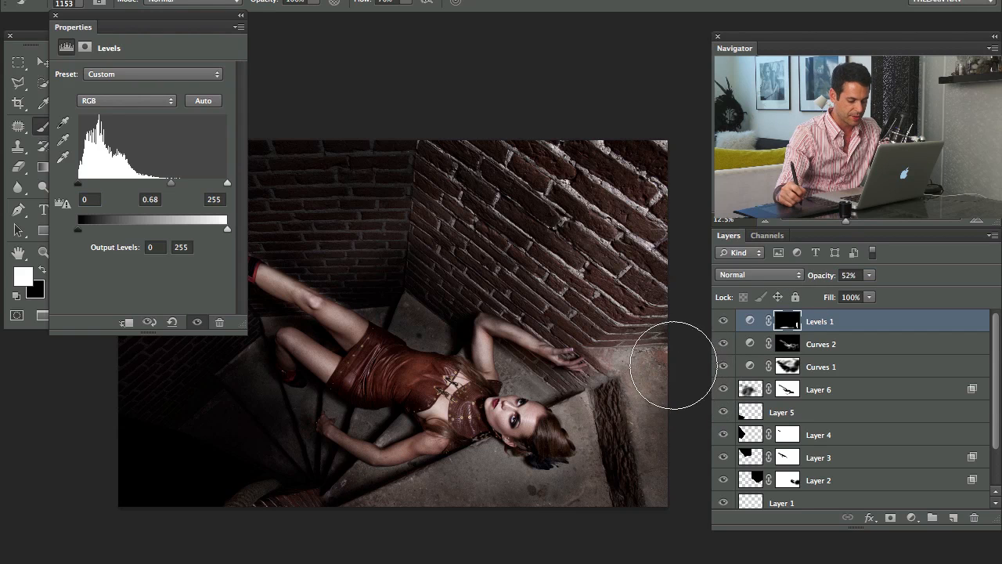
Refine the Levels 1 mask around the textured strip and nearby stairs, painting with black and white using a smaller brush
{"action": "key", "text": "x"}
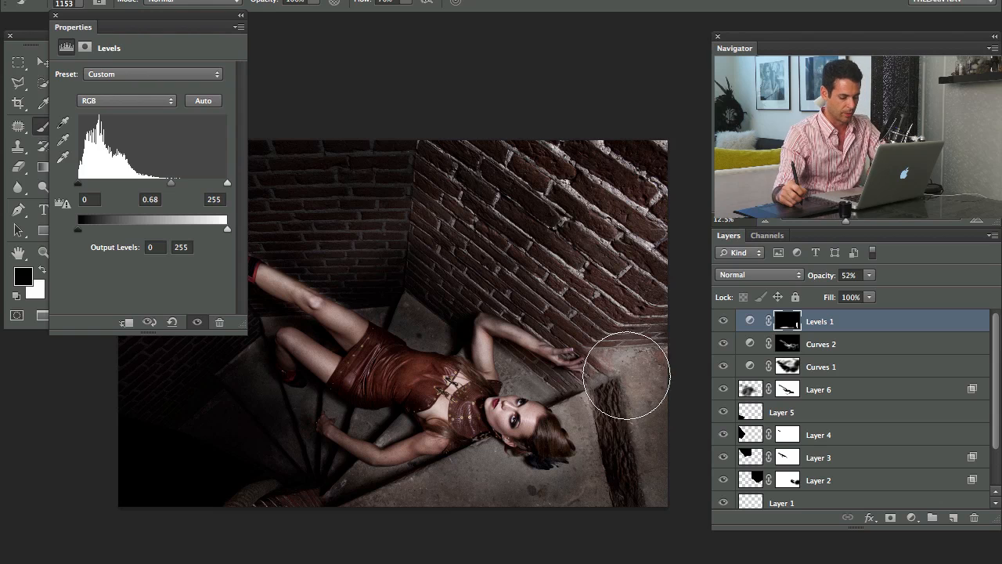
{"action": "left_click_drag", "start_coordinate": [625, 424], "coordinate": [572, 422]}
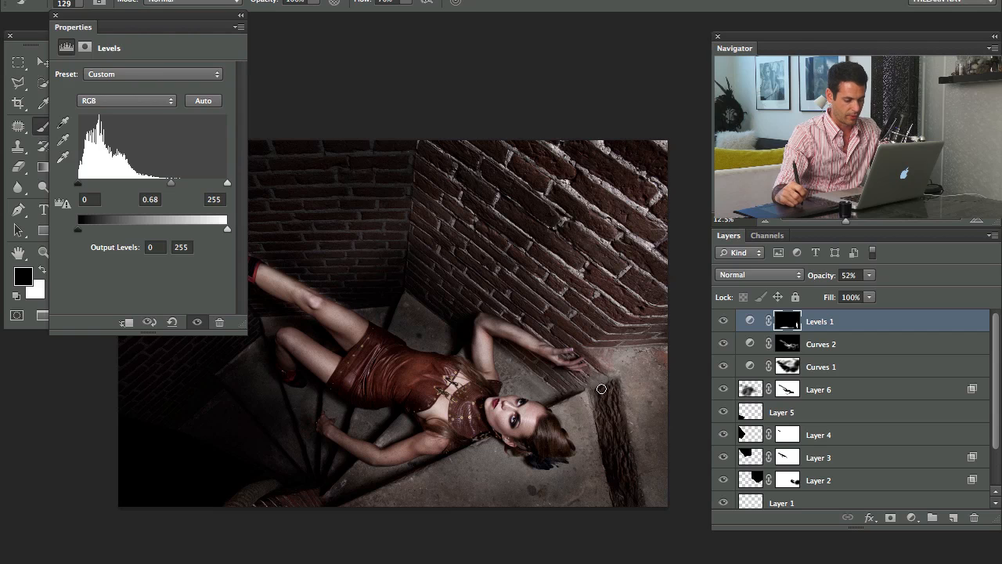
{"action": "key", "text": "x"}
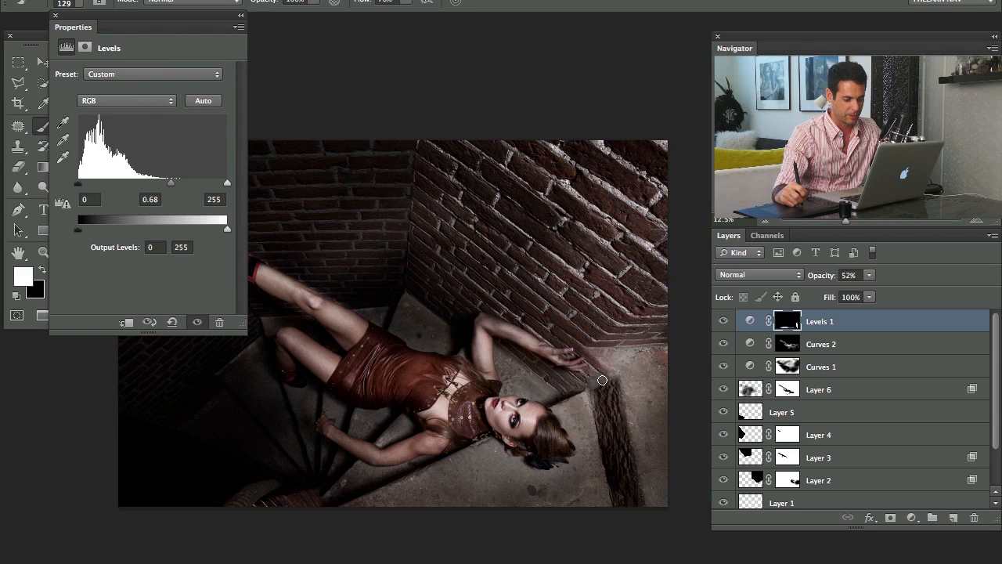
{"action": "left_click_drag", "start_coordinate": [510, 343], "coordinate": [516, 371]}
Examine the finished photo enlarged in full-screen view without the interface
{"action": "key", "text": "f"}
{"action": "key", "text": "super+plus"}
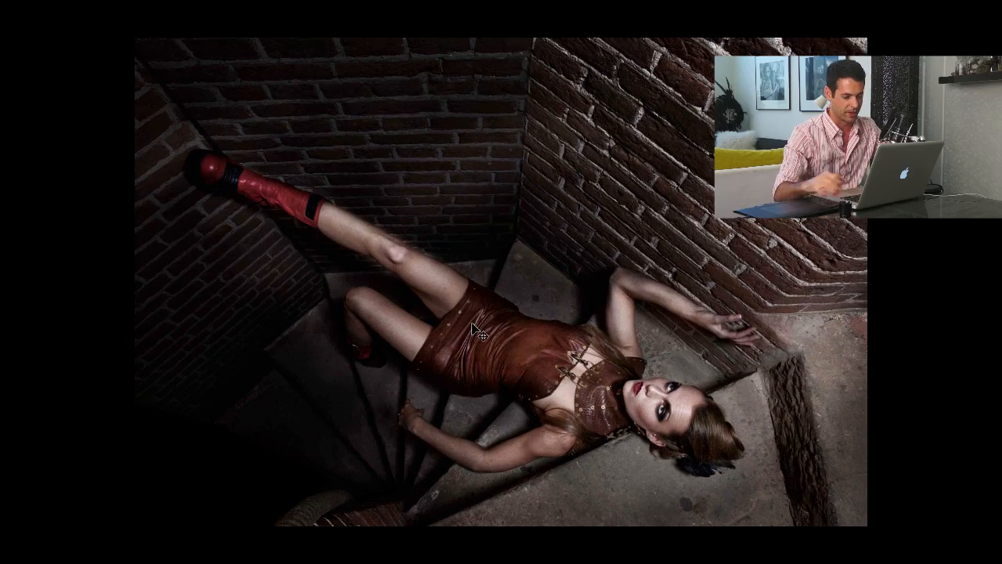
{"action": "left_click_drag", "start_coordinate": [576, 273], "coordinate": [516, 277]}
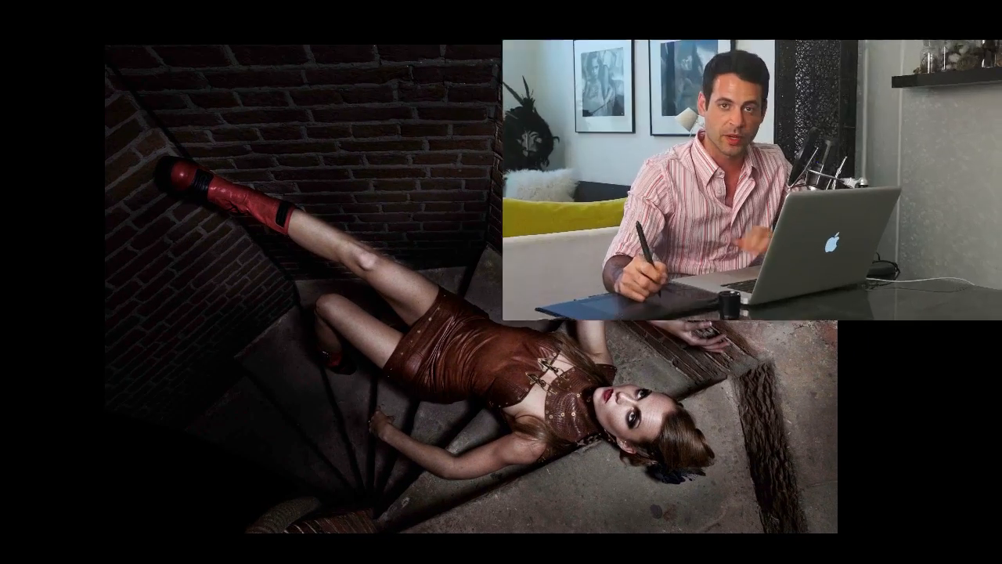